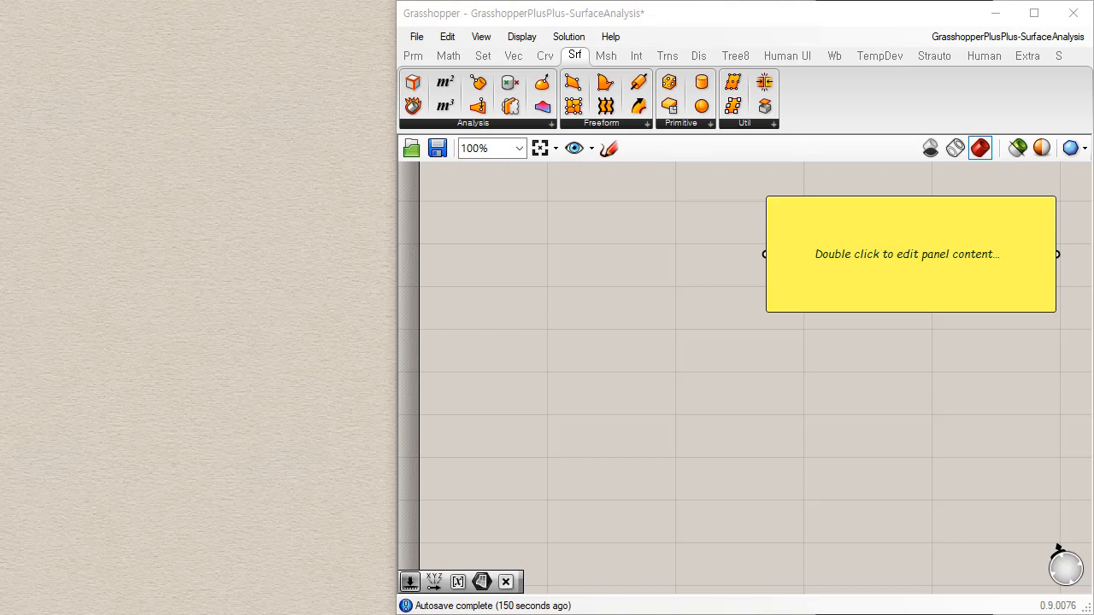
Add an Area component and a Volume component, one above the other, beside the empty panel.
click(550, 123)
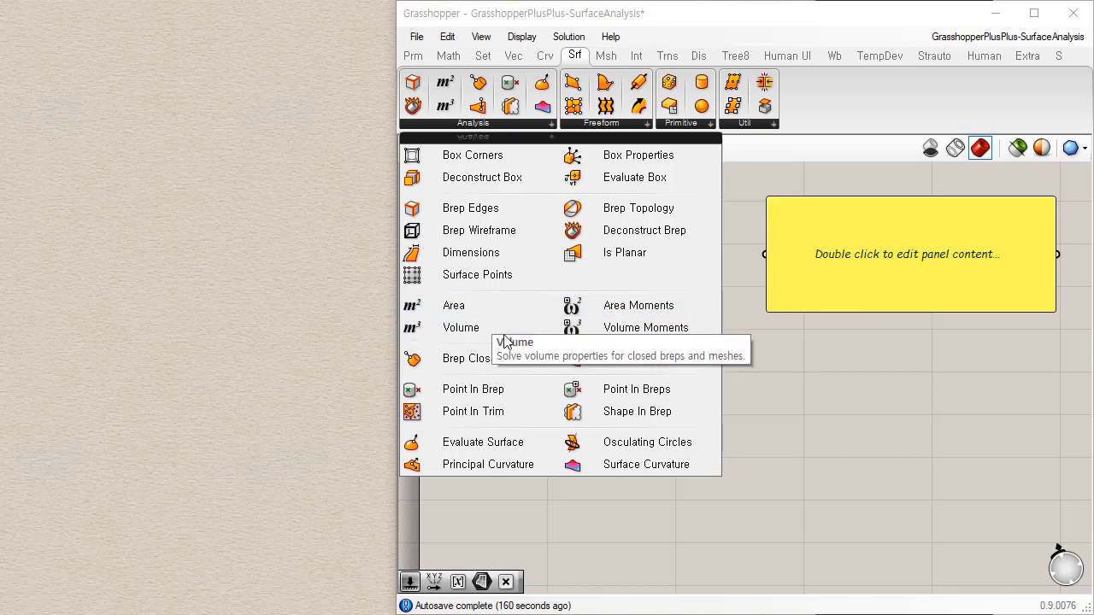
click(478, 310)
click(602, 256)
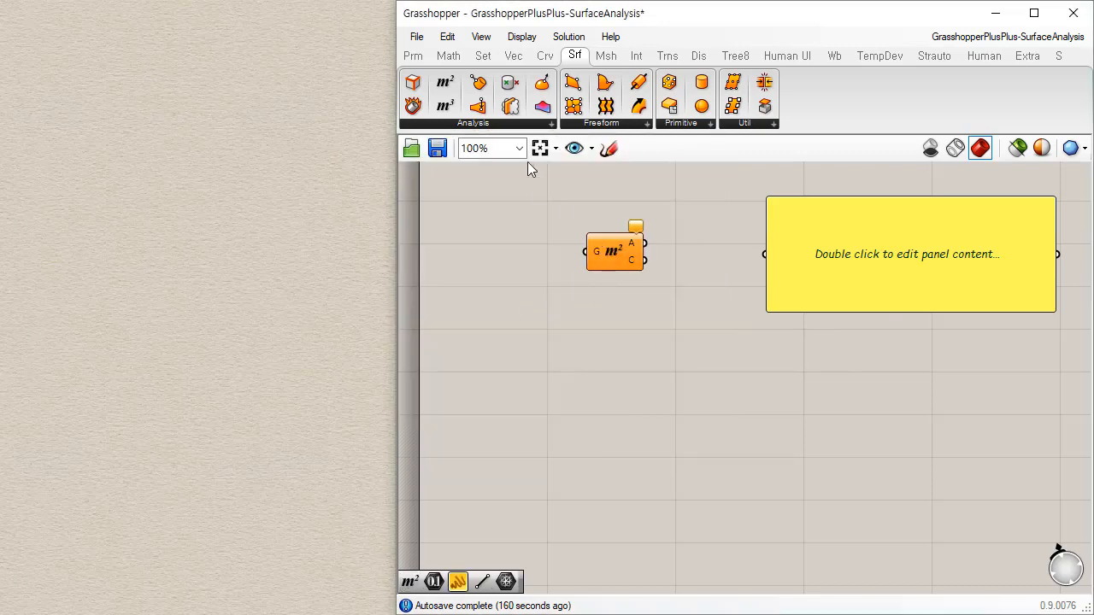
click(518, 123)
click(476, 326)
click(613, 314)
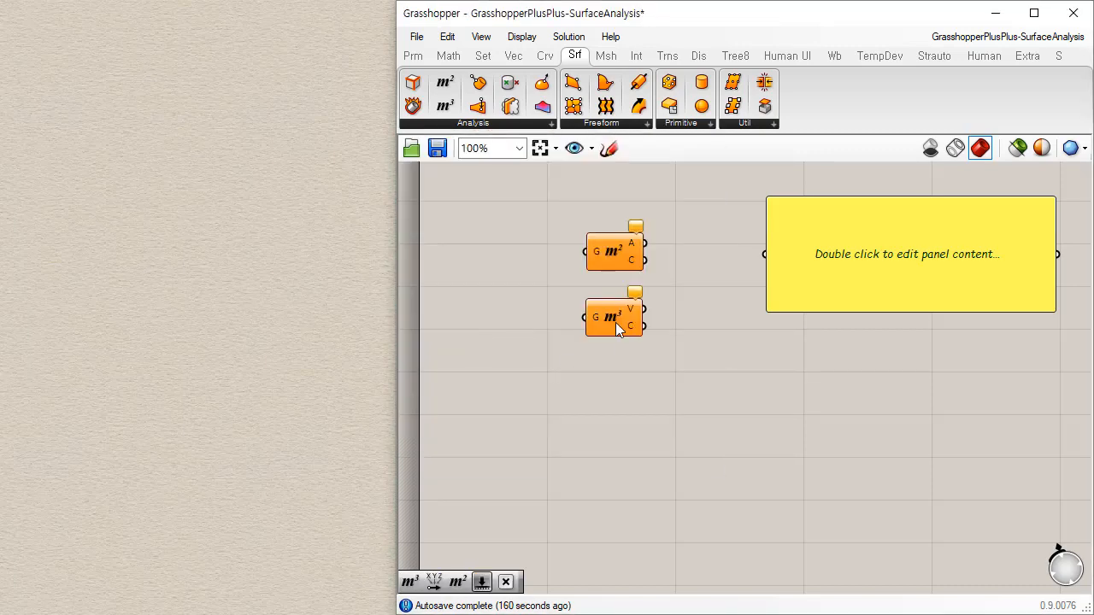
Reposition the empty panel slightly so it sits level with the Area and Volume components.
click(653, 395)
drag(811, 269, 796, 285)
click(670, 350)
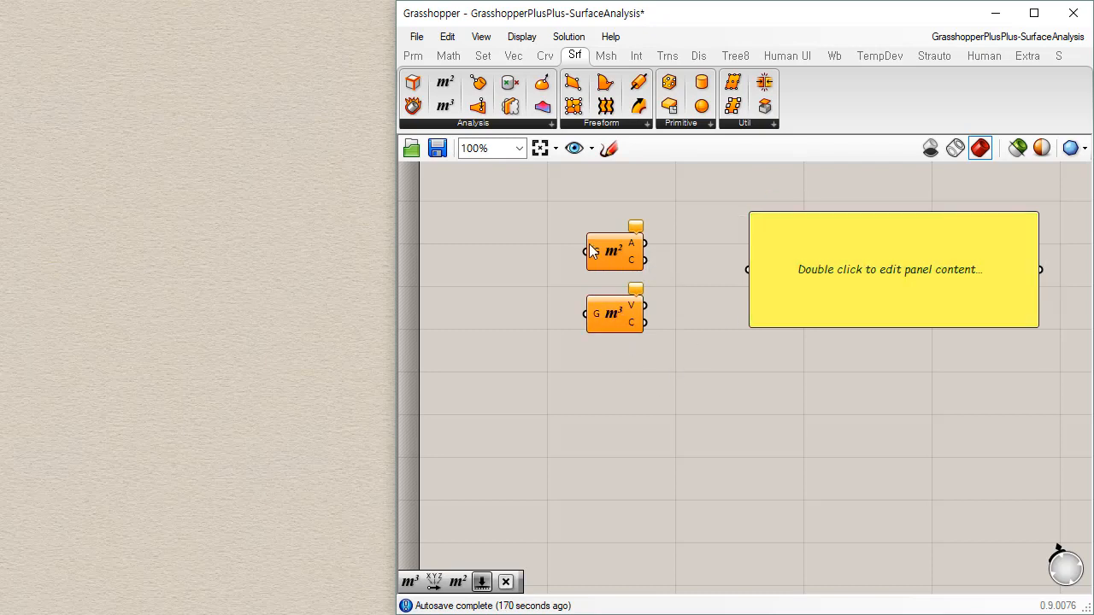
scroll(599, 240, up, 1)
drag(696, 227, 669, 346)
click(749, 334)
drag(886, 319, 884, 338)
click(560, 318)
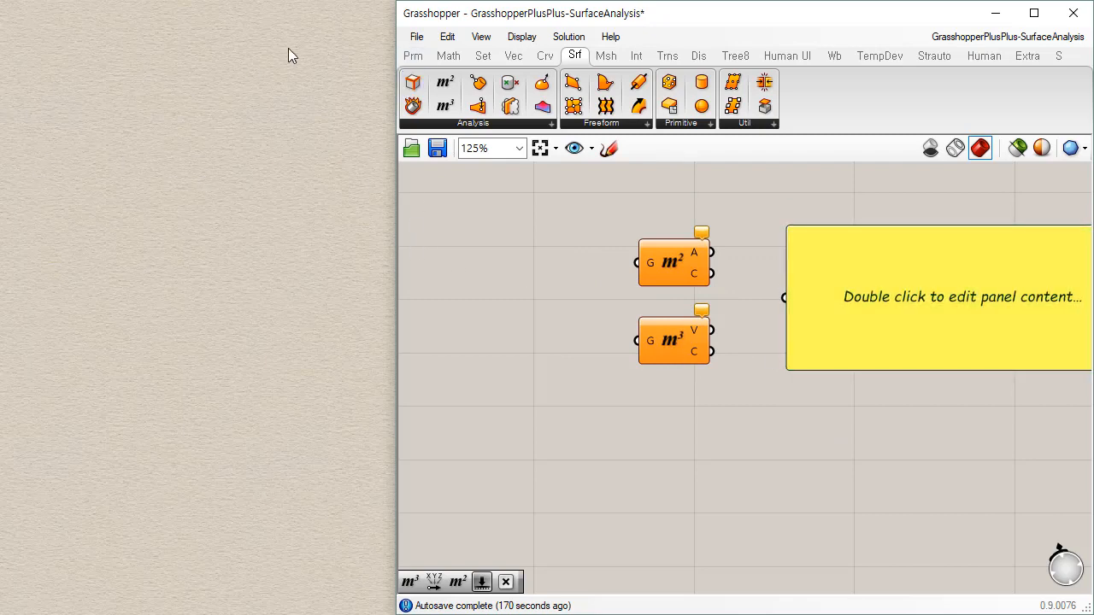
Place a Domain Box component just before the Area and Volume components.
click(416, 57)
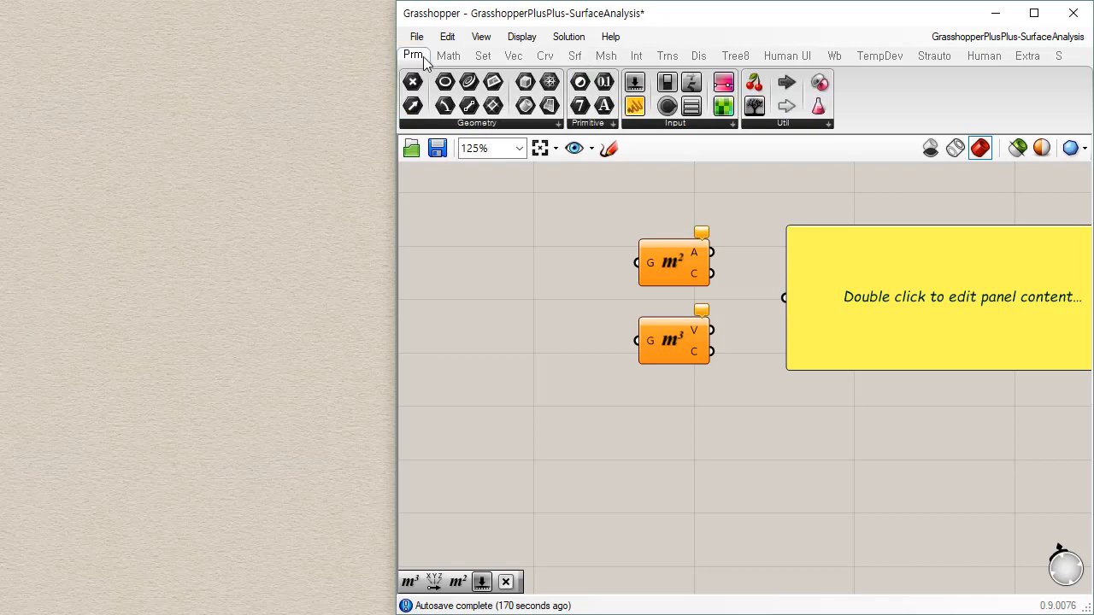
click(513, 56)
click(575, 56)
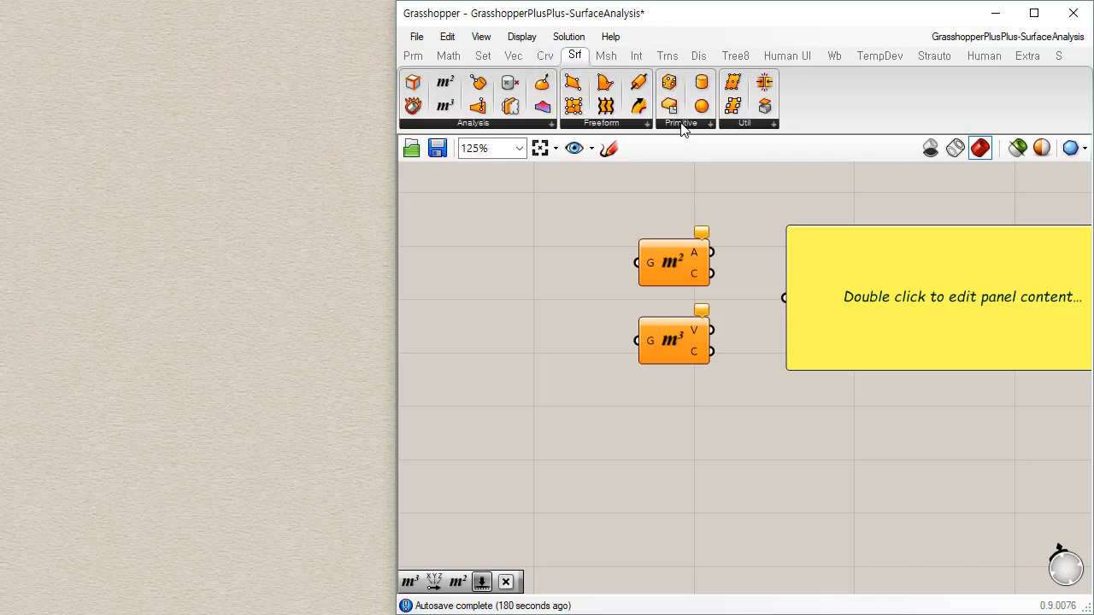
click(681, 123)
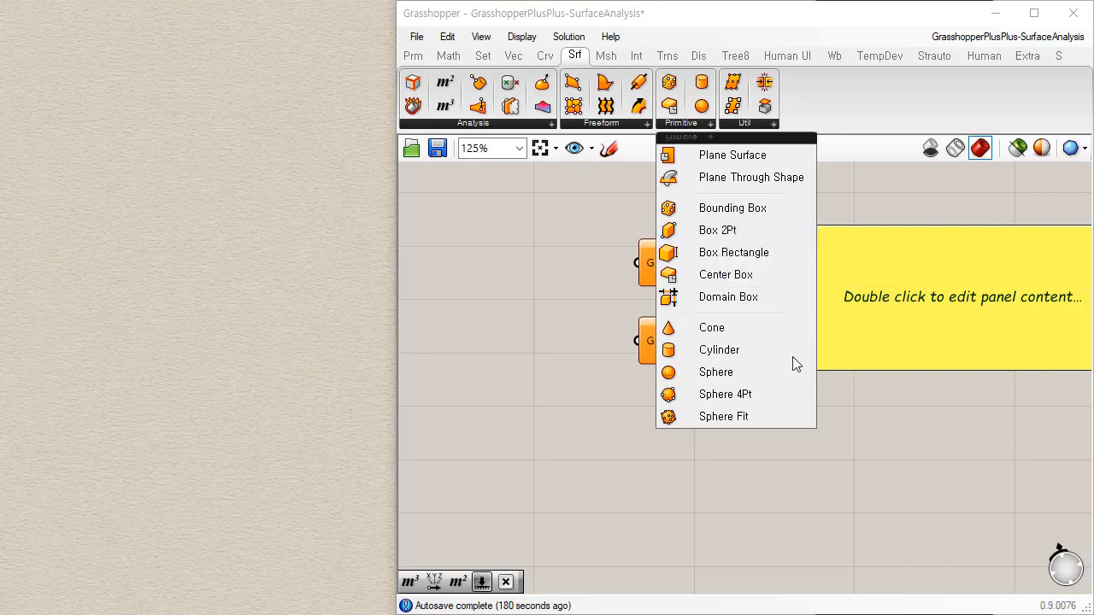
drag(744, 306, 562, 287)
scroll(633, 342, down, 1)
click(617, 299)
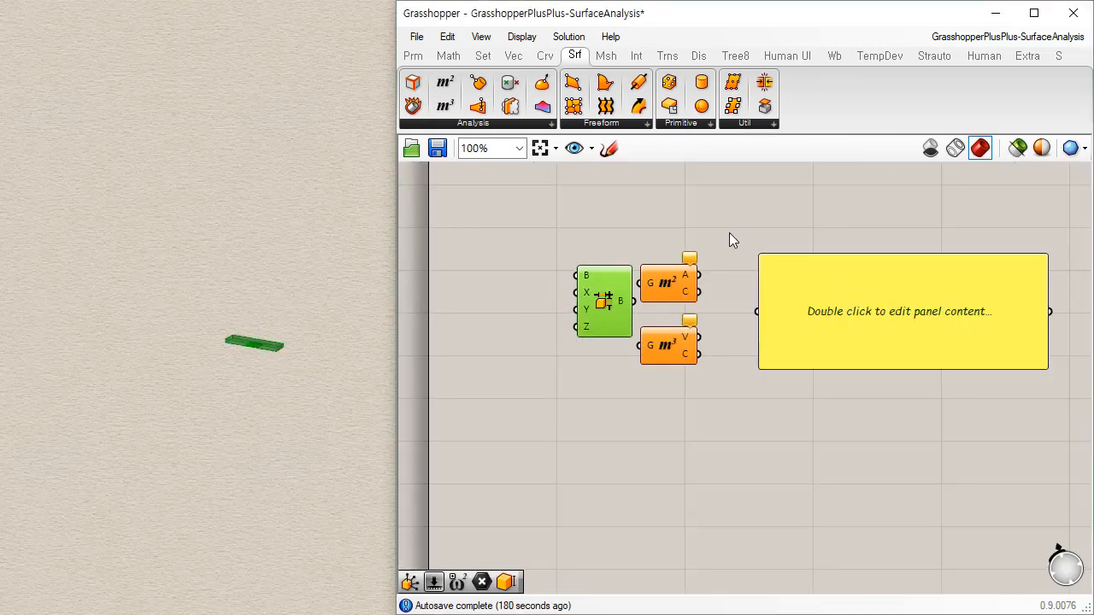
drag(727, 236, 651, 314)
click(557, 224)
Create a number slider with value 10 and connect it to the X input of the Domain Box.
scroll(557, 223, up, 1)
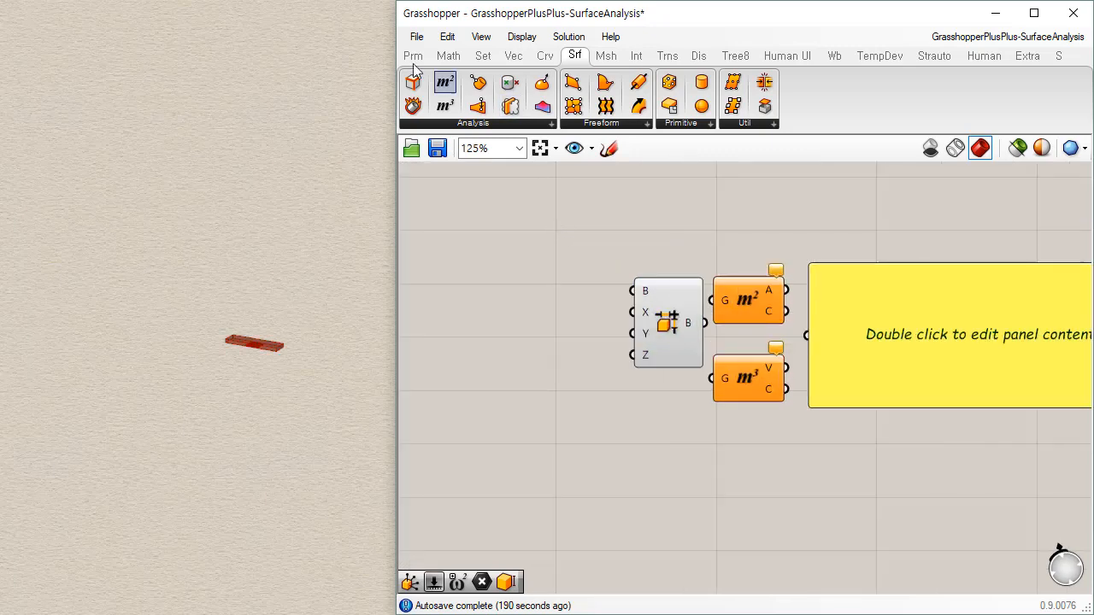
double_click(477, 302)
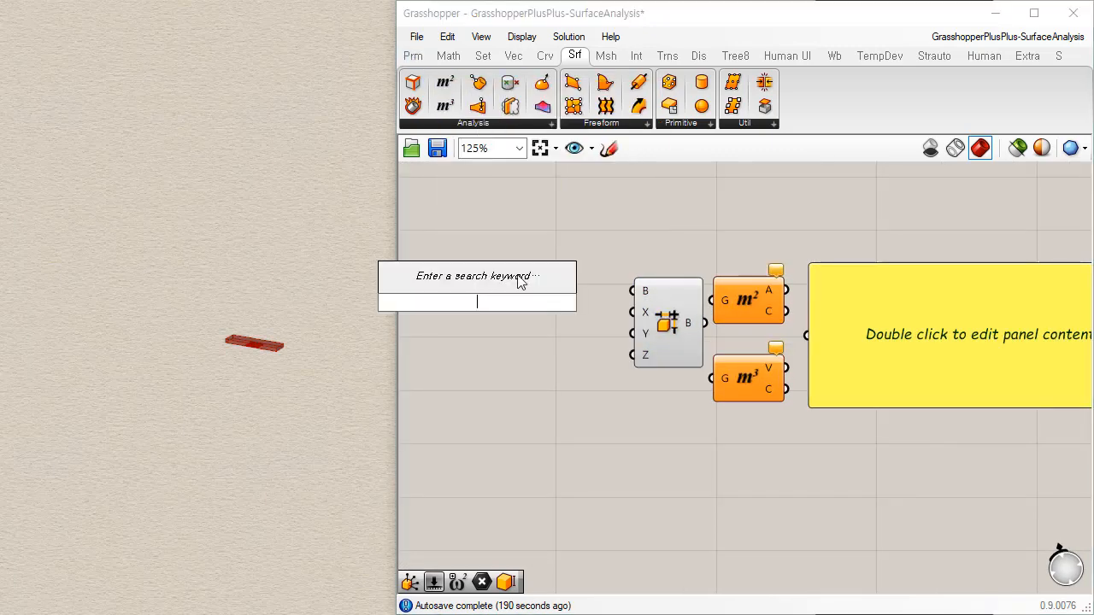
text(10)
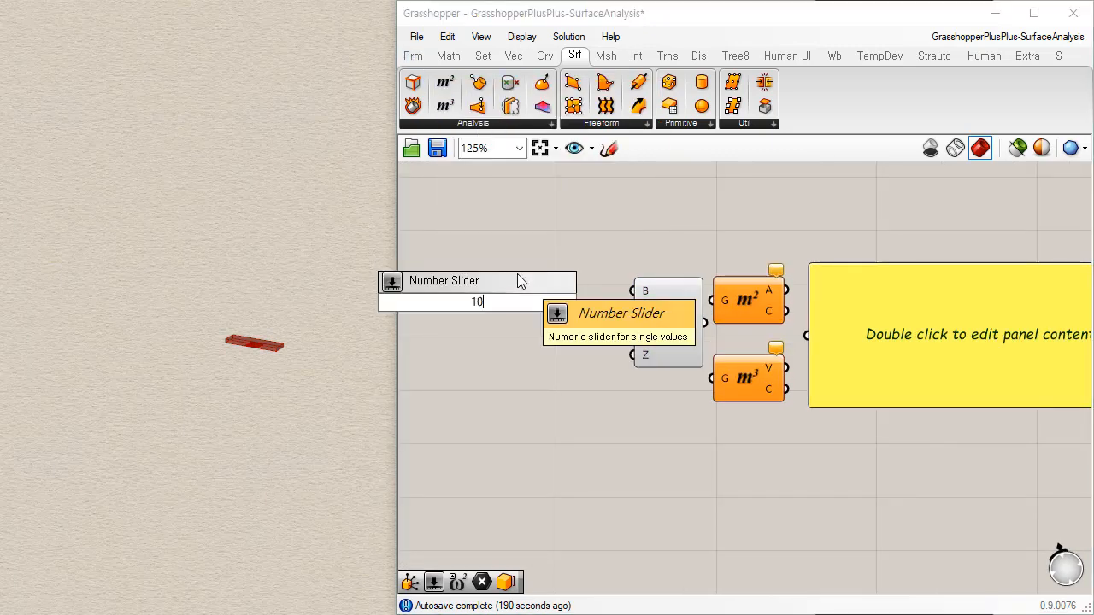
key(Return)
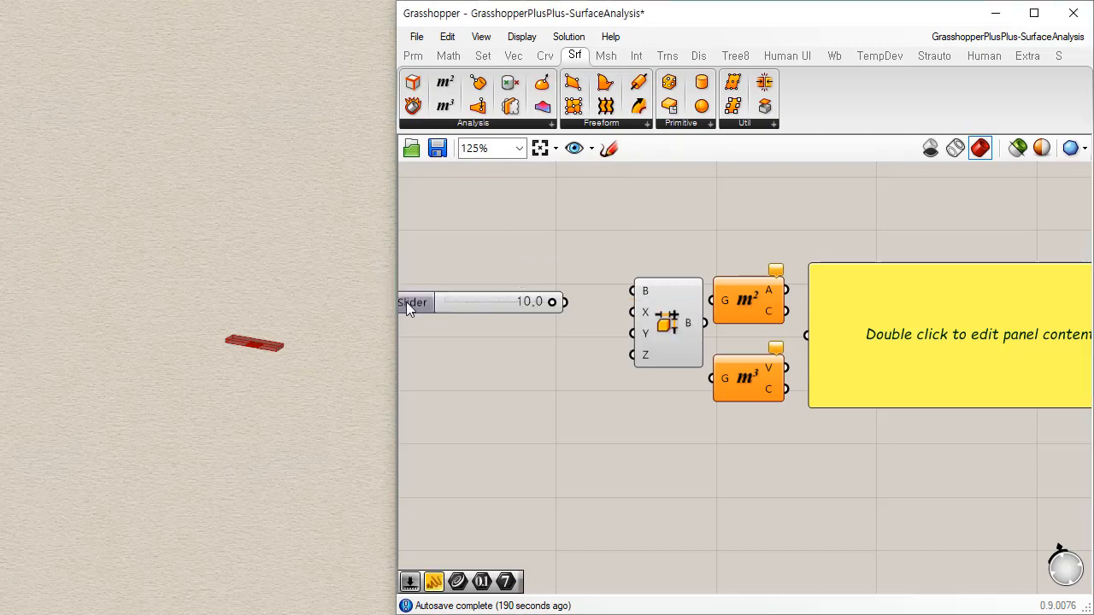
drag(632, 312, 587, 304)
drag(667, 335, 650, 330)
click(571, 404)
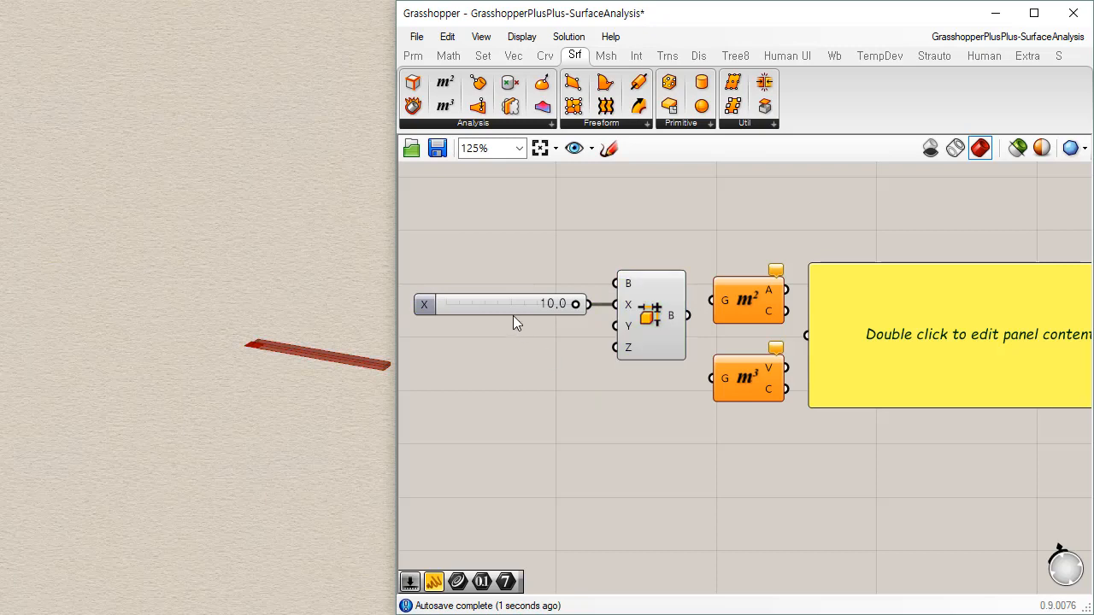
Duplicate the X slider twice and connect the copies, both at 10.0, to the Domain Box's Y and Z inputs.
key(ctrl+c)
key(ctrl+v)
drag(539, 317, 614, 326)
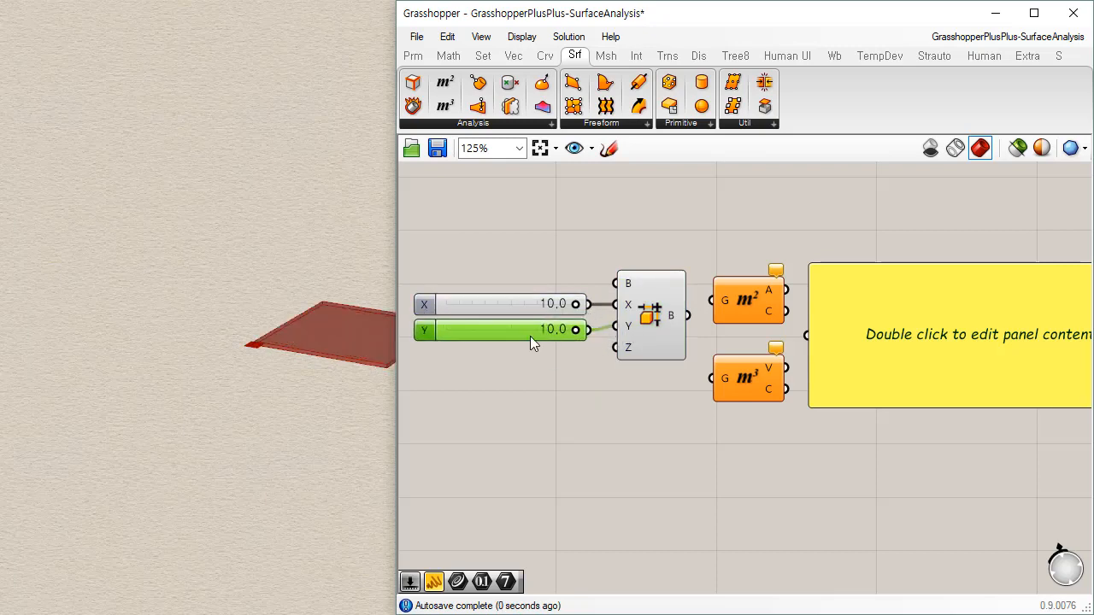
key(ctrl+v)
drag(523, 342, 616, 347)
shift+right_drag(313, 385, 220, 408)
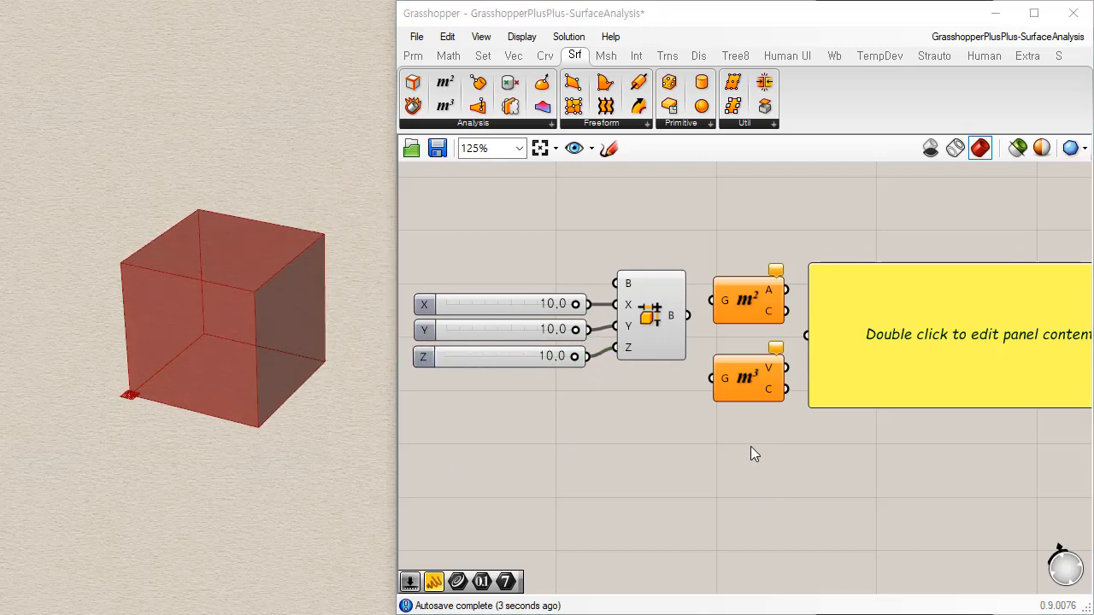
Rearrange the panel, Area and Volume components to leave more room between them for wiring.
right_drag(751, 446, 665, 473)
drag(791, 404, 808, 386)
drag(658, 333, 673, 317)
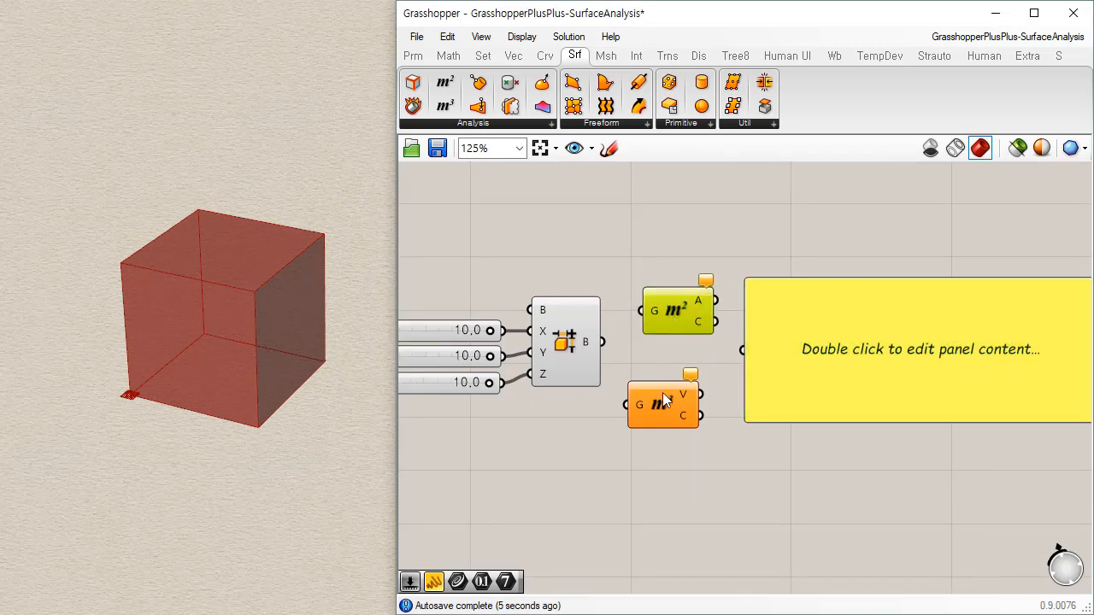
drag(662, 398, 678, 381)
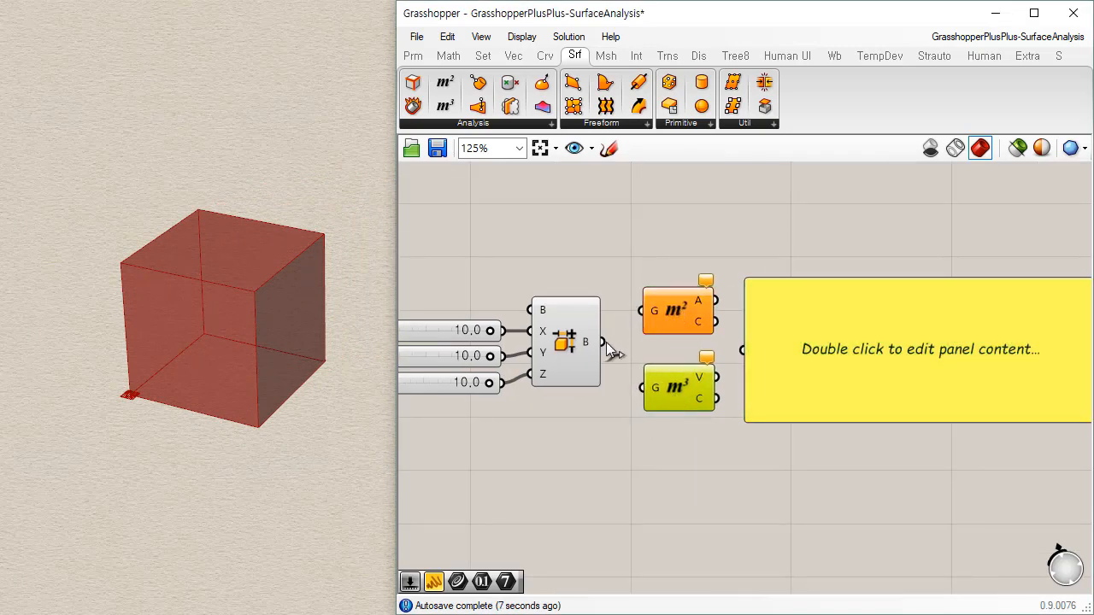
Connect the Domain Box output to the Volume component's geometry input and feed its V output into the panel.
drag(603, 342, 647, 397)
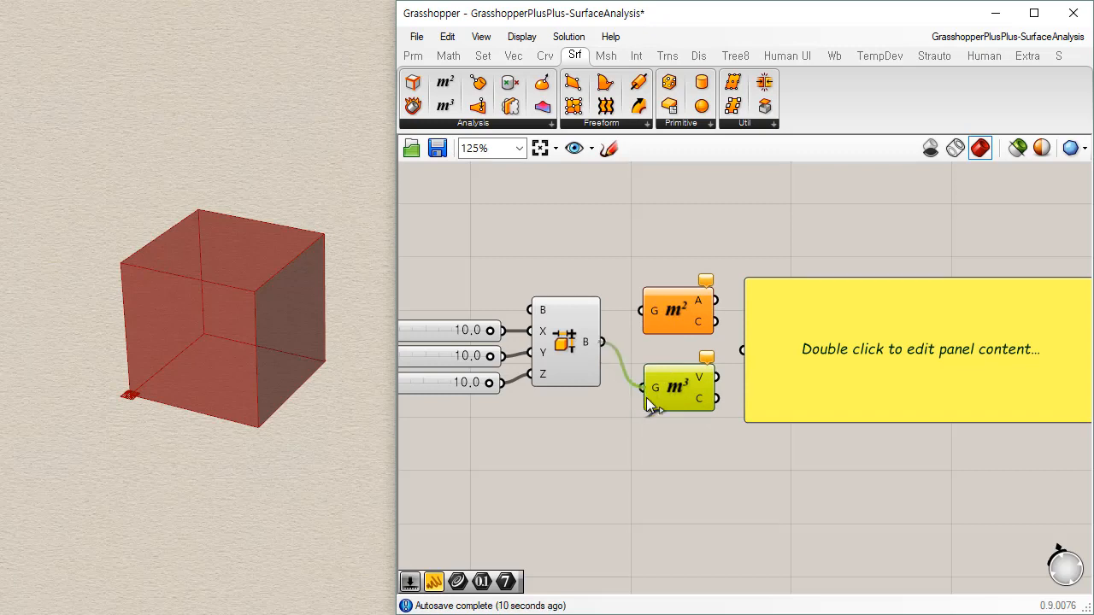
click(714, 466)
right_drag(260, 372, 276, 368)
click(698, 397)
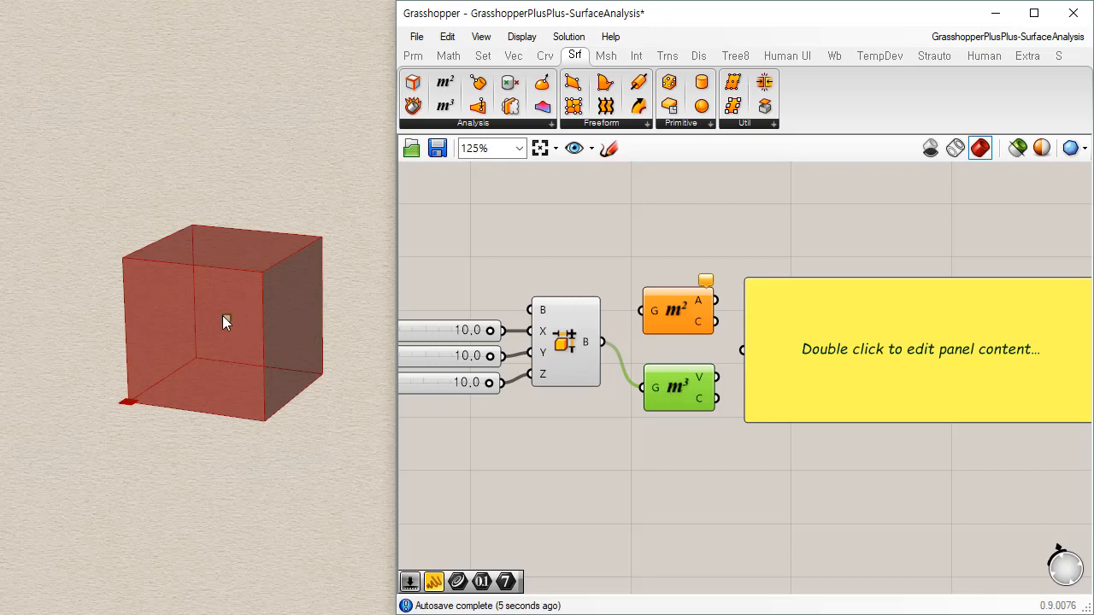
click(547, 468)
drag(716, 376, 744, 351)
right_drag(686, 440, 624, 443)
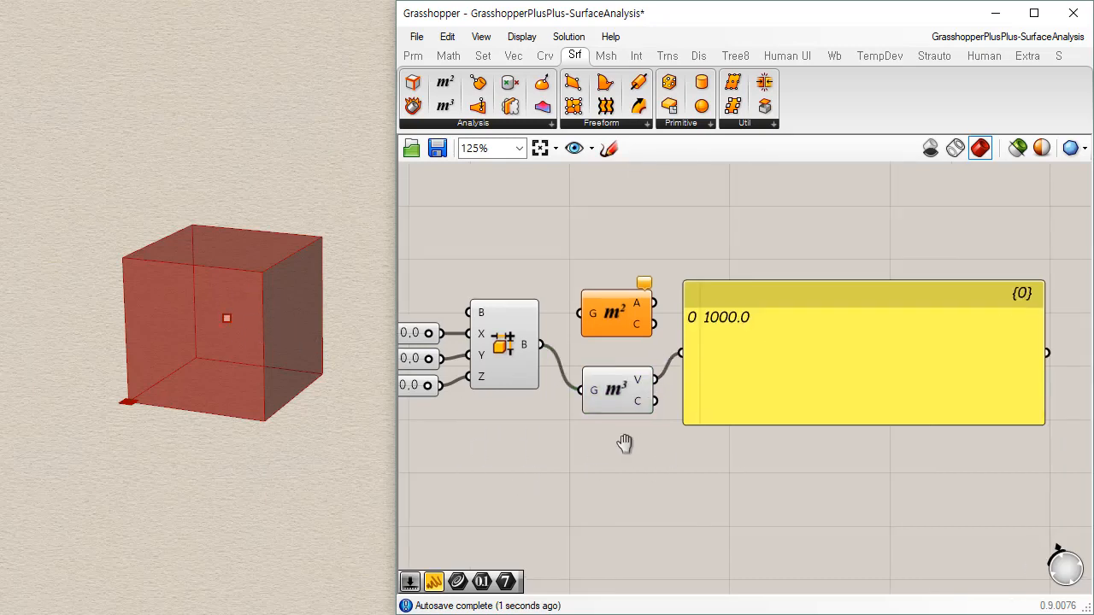
right_drag(521, 428, 618, 424)
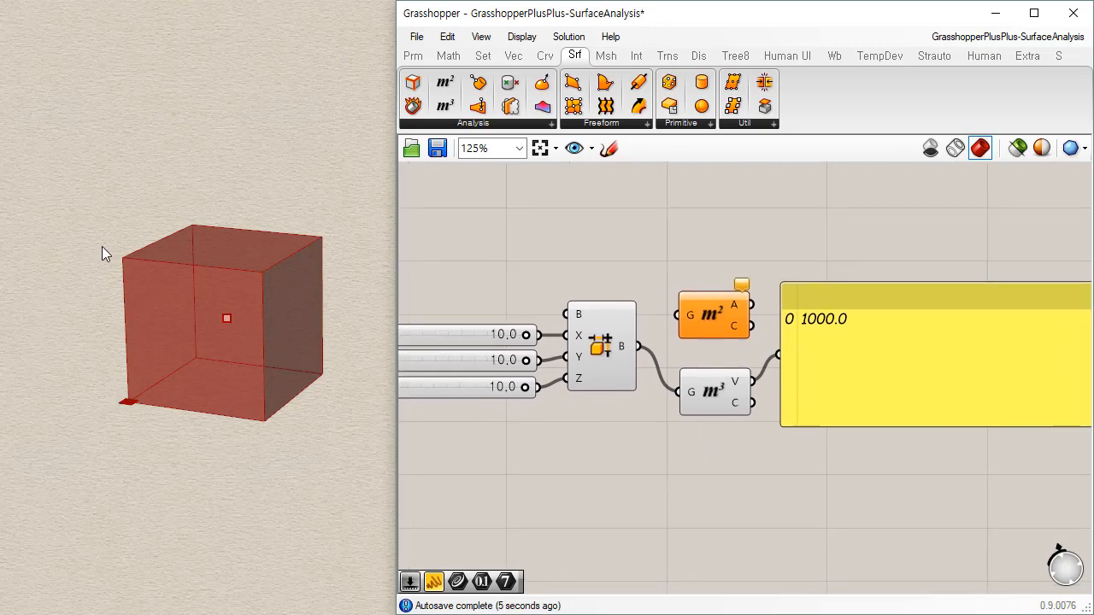
Connect the Domain Box output to the Area component's geometry input and turn off the Volume component's preview.
right_drag(898, 494, 811, 469)
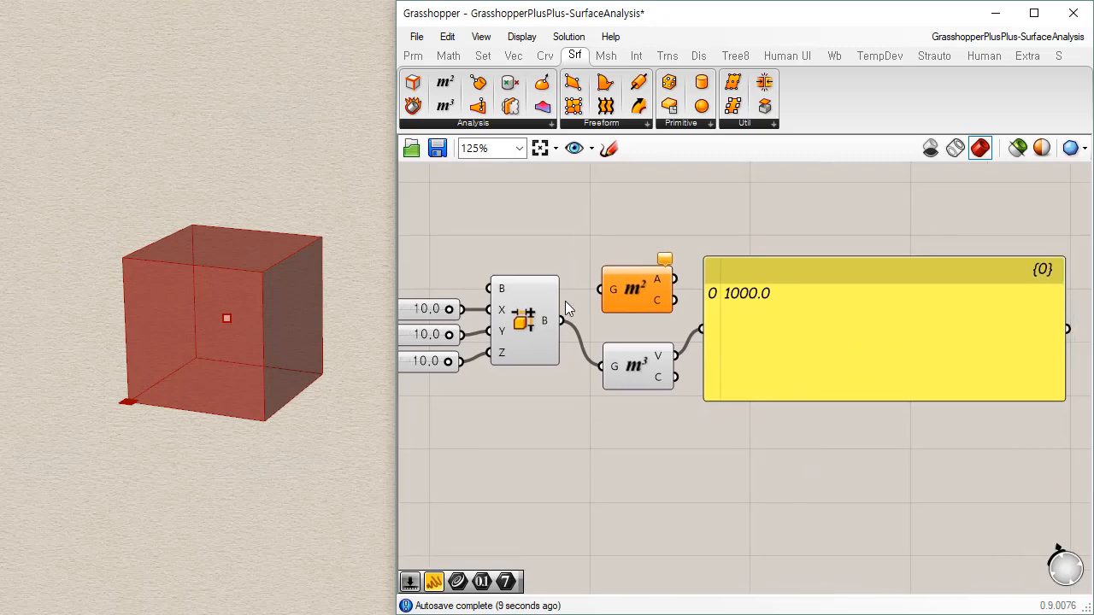
drag(561, 321, 599, 289)
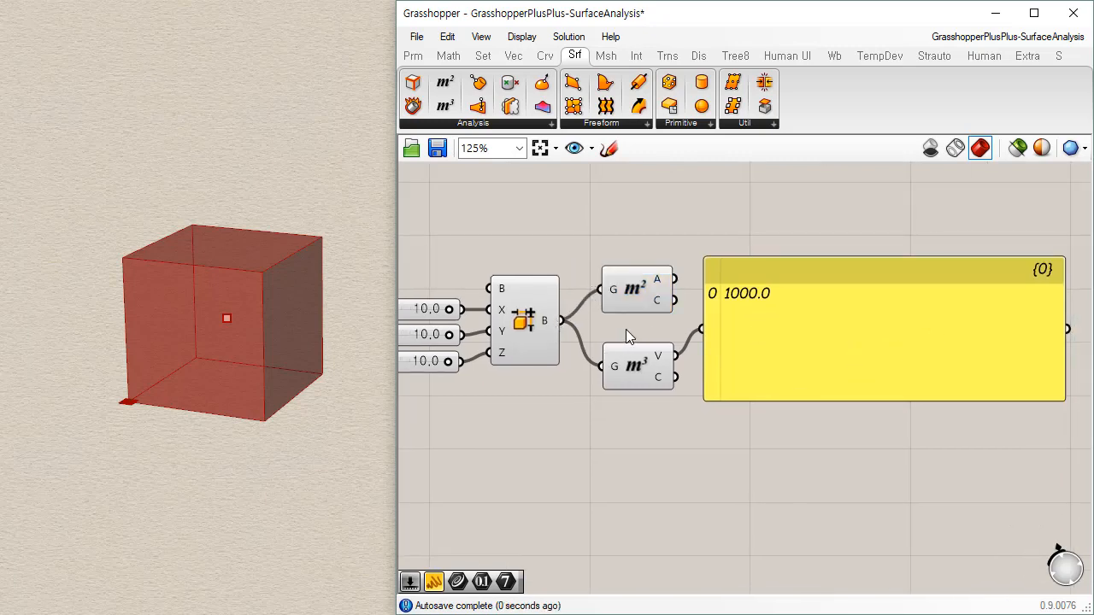
click(634, 291)
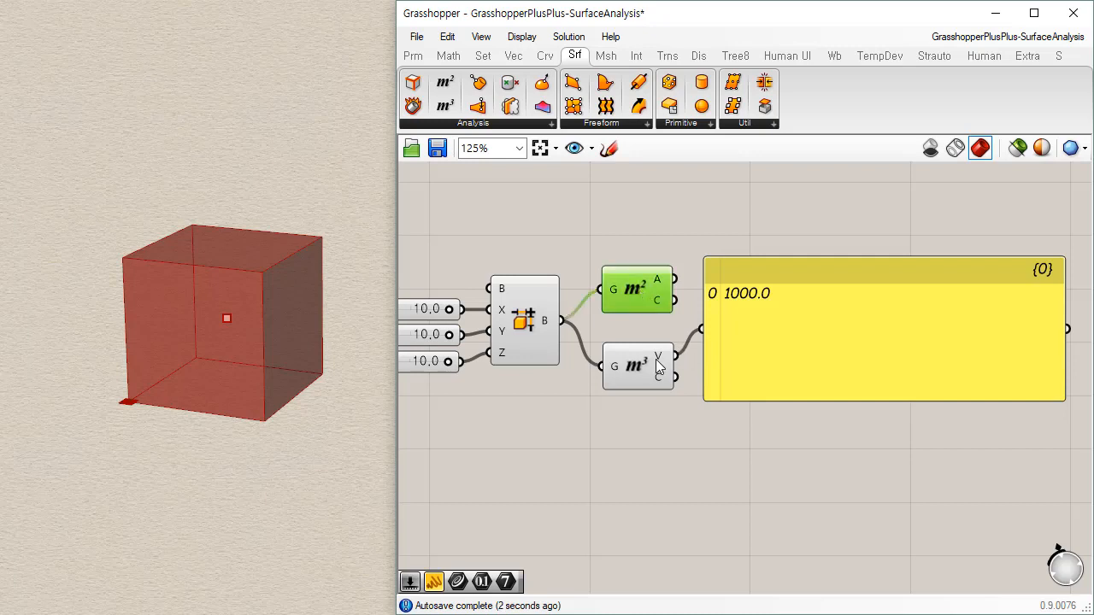
click(667, 362)
click(669, 420)
click(634, 292)
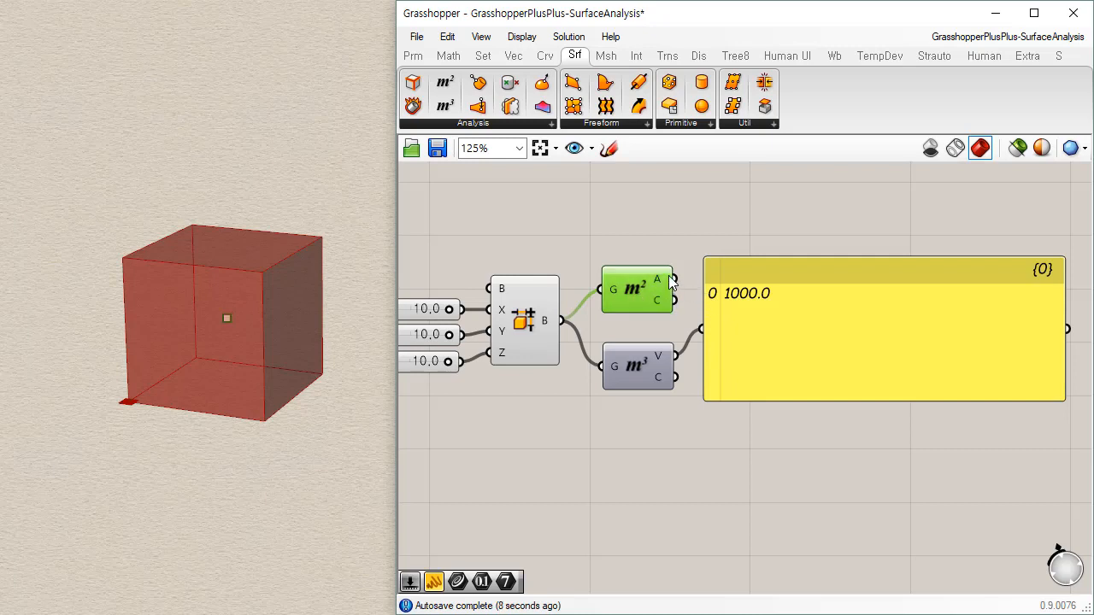
Replace the panel's input with the Area component's A output and move the panel slightly farther from the components.
drag(673, 278, 698, 331)
click(774, 443)
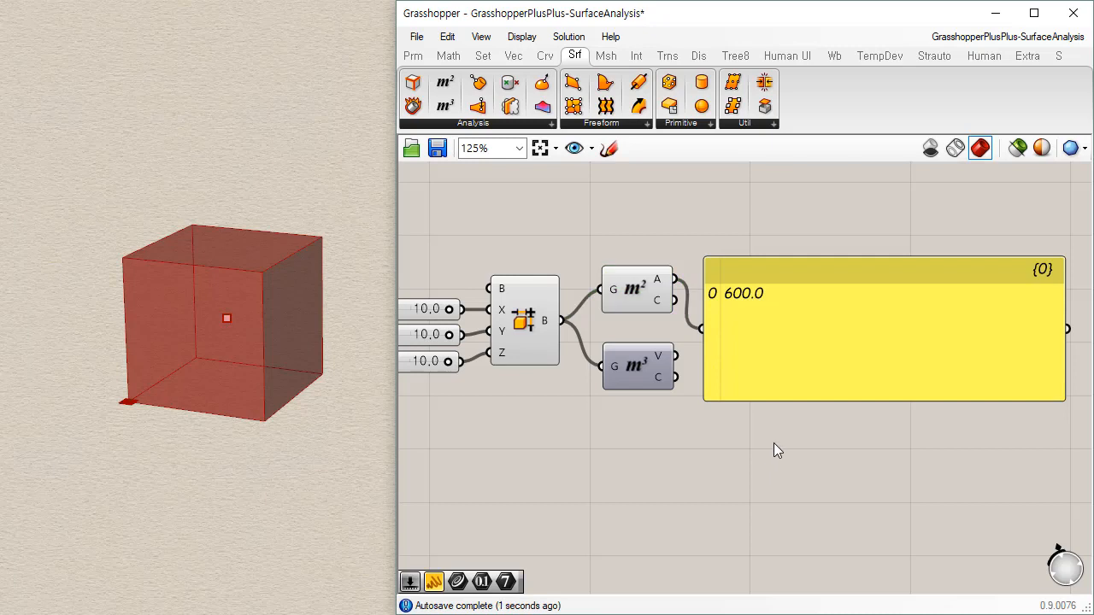
drag(779, 350, 805, 345)
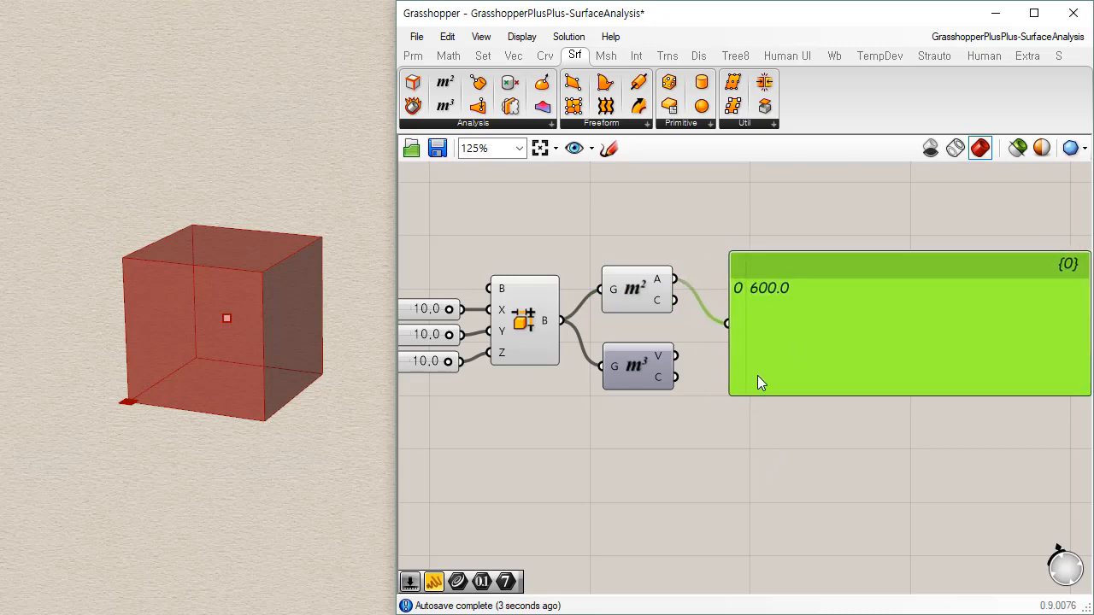
click(717, 435)
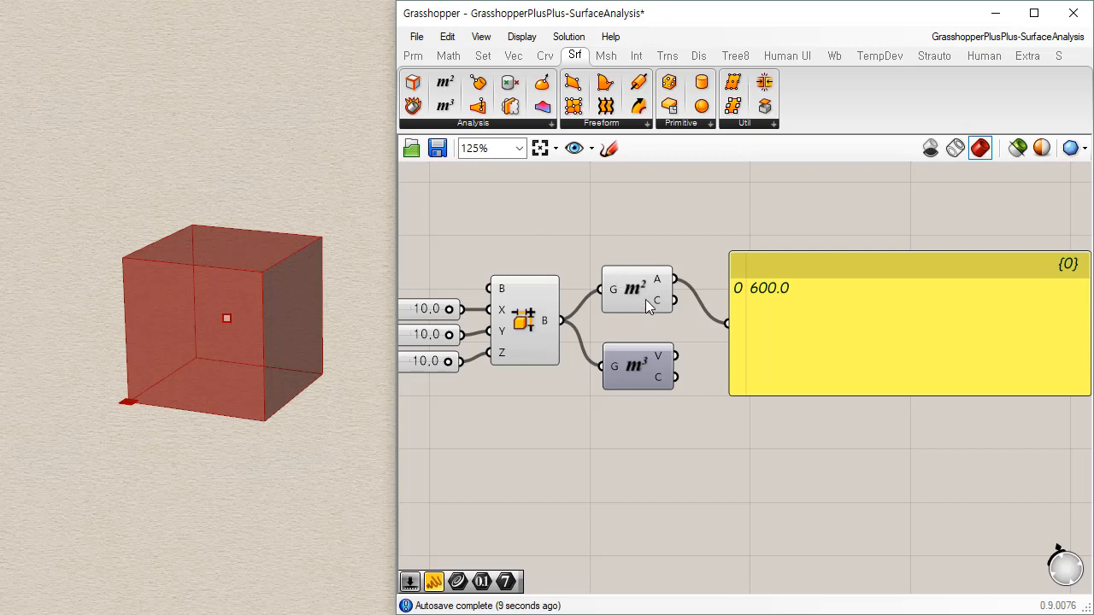
drag(687, 271, 636, 371)
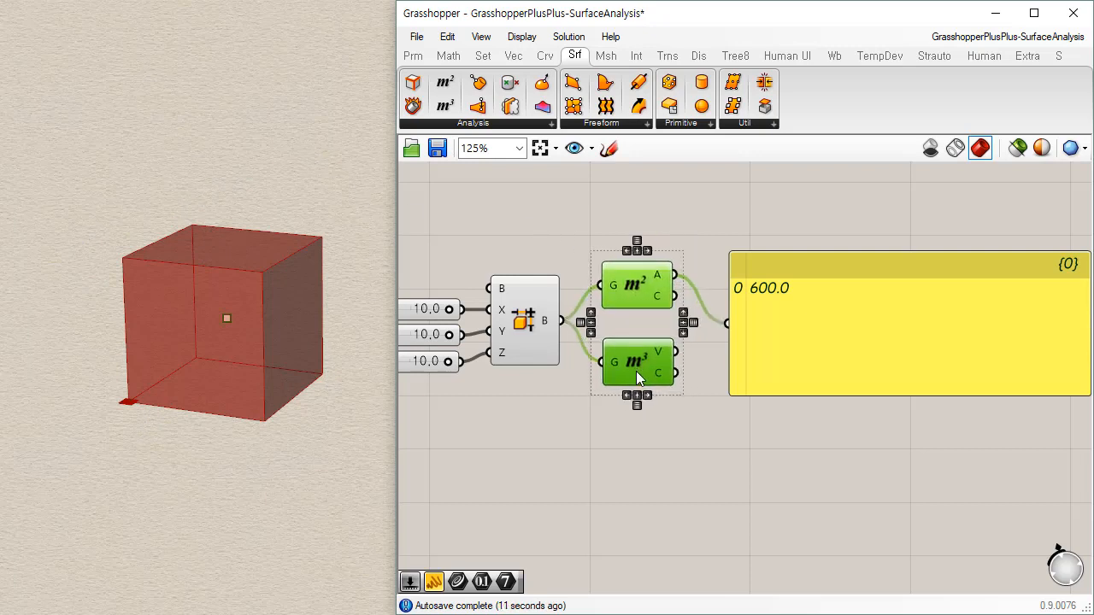
click(687, 455)
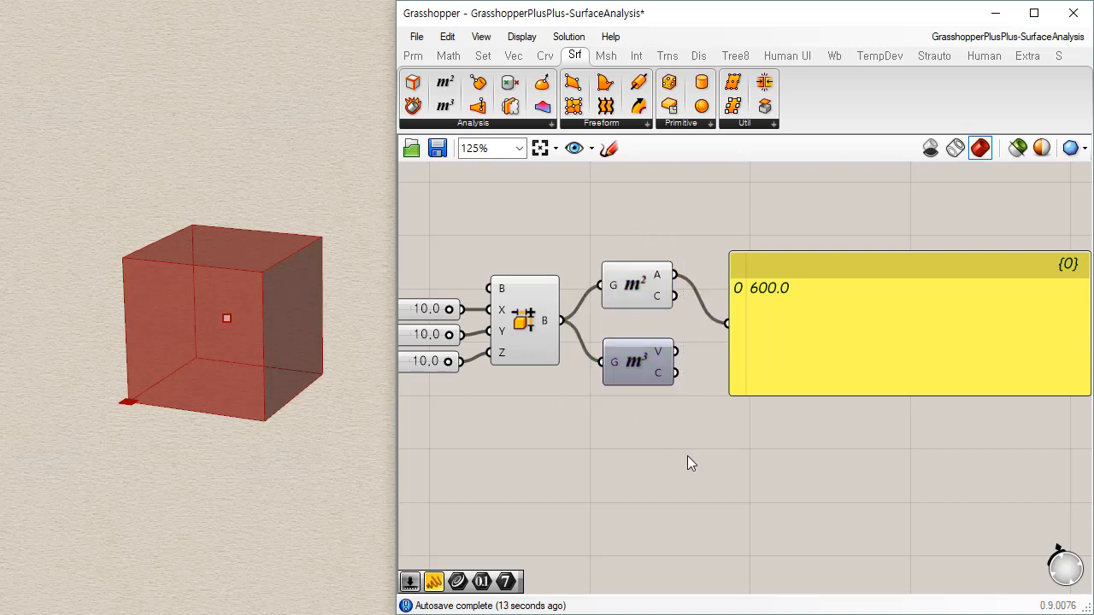
Turn the Volume component's preview back on and select it to highlight the box's centroid in the viewport.
click(661, 365)
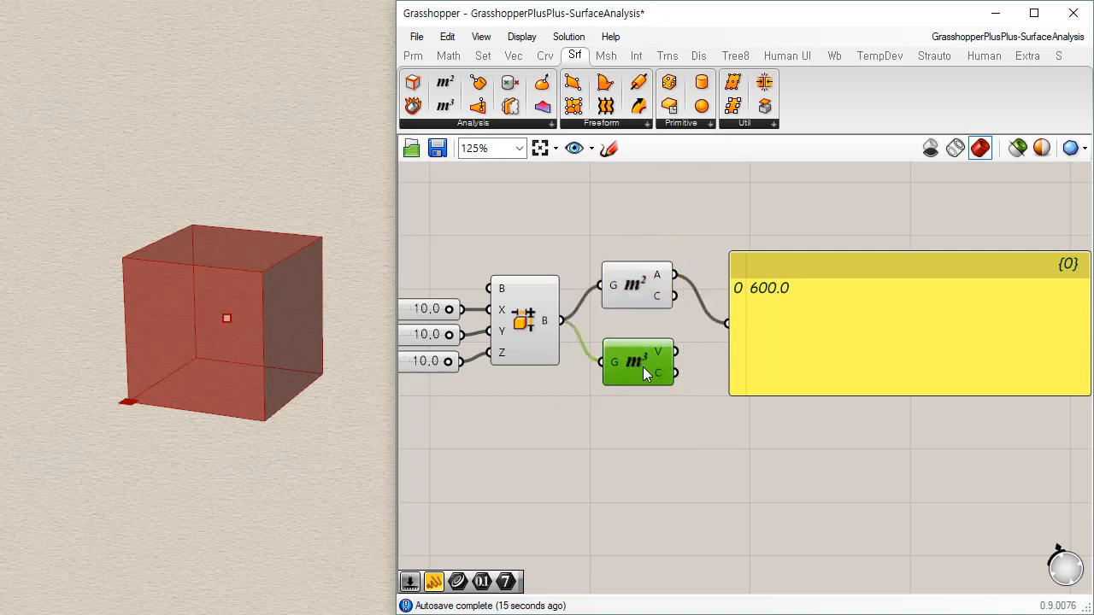
click(716, 433)
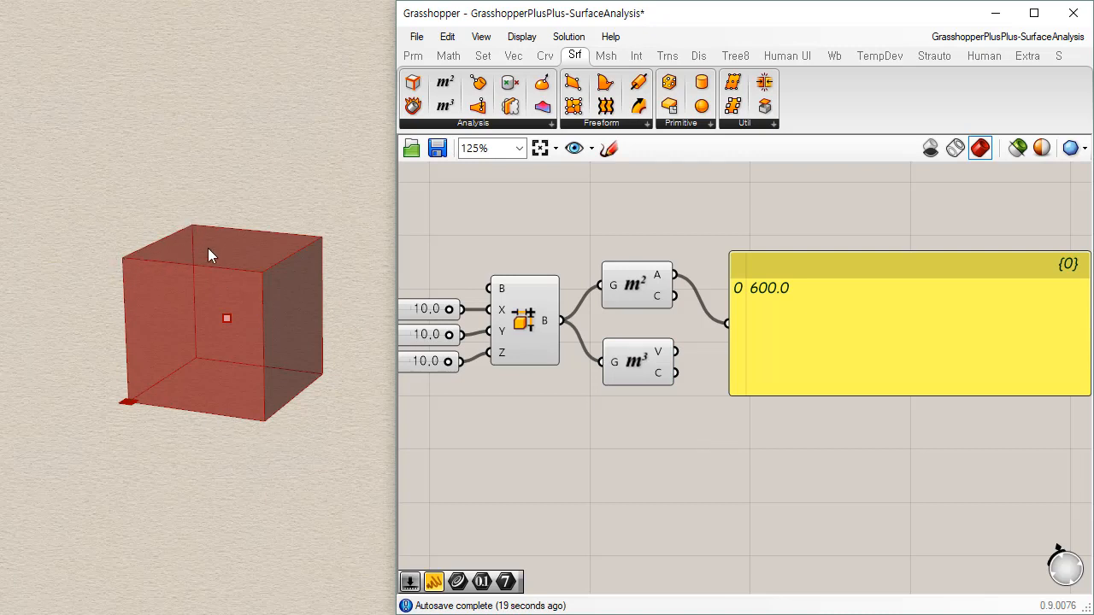
click(637, 362)
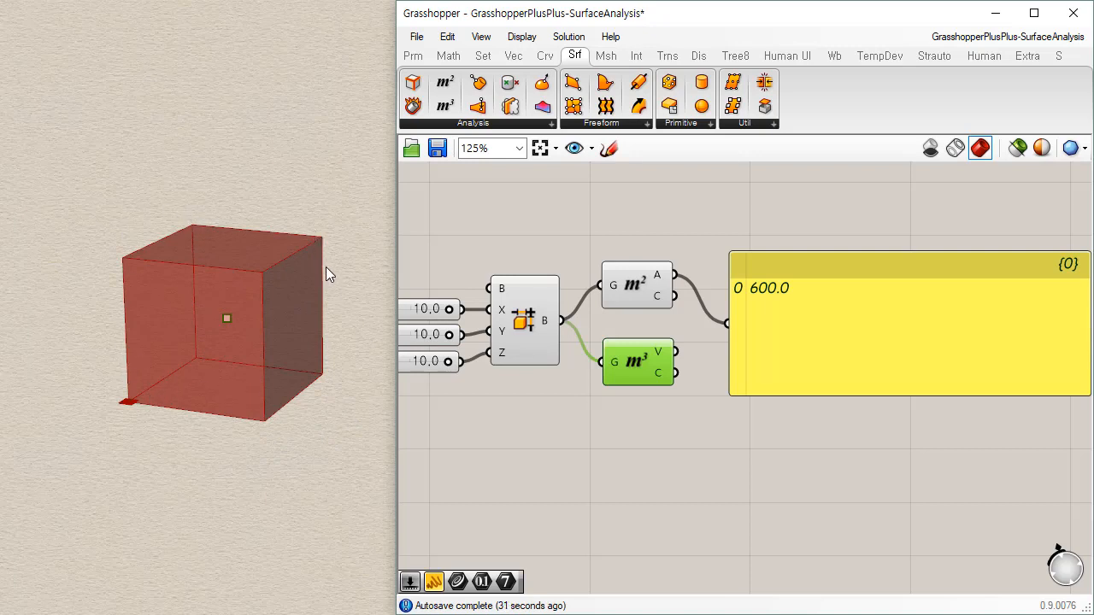
right_drag(319, 281, 249, 334)
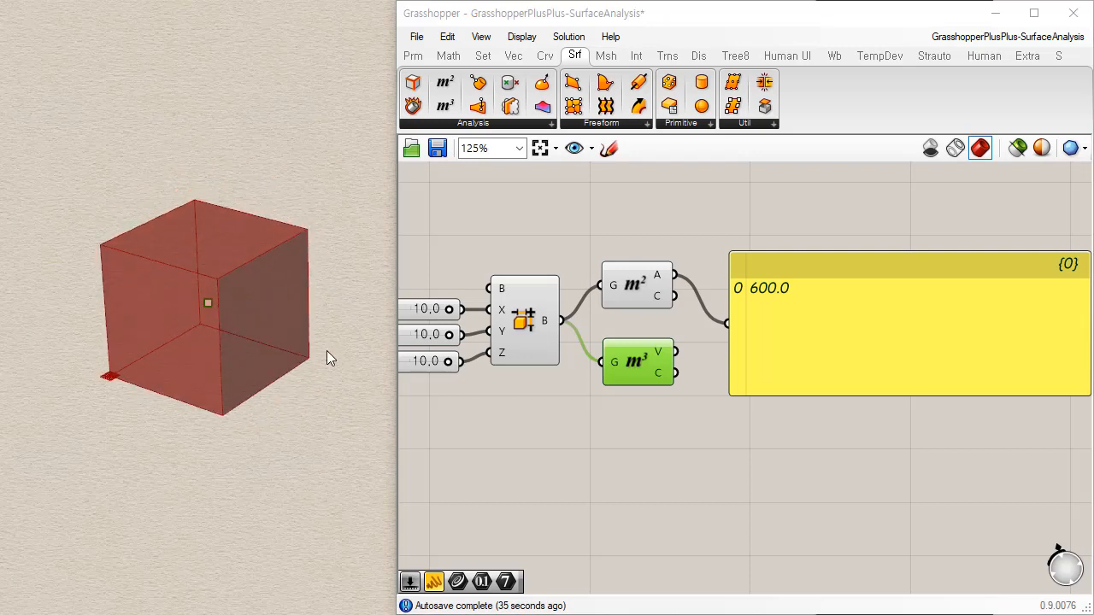
Bake the Domain Box into Rhino with the default attributes and move the baked box clear of the preview.
click(601, 398)
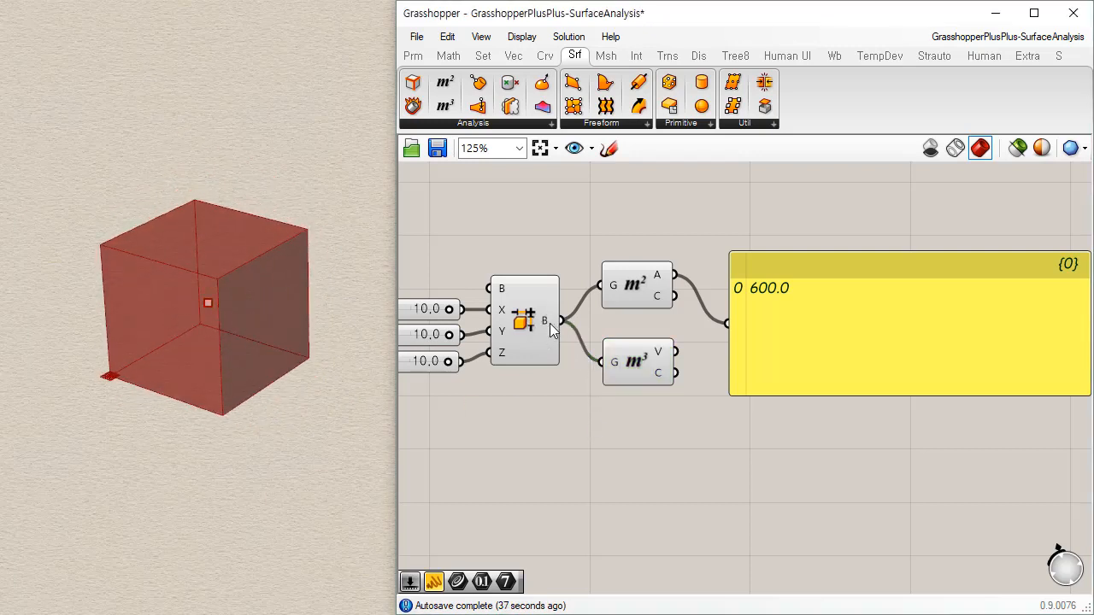
right_click(550, 323)
click(604, 365)
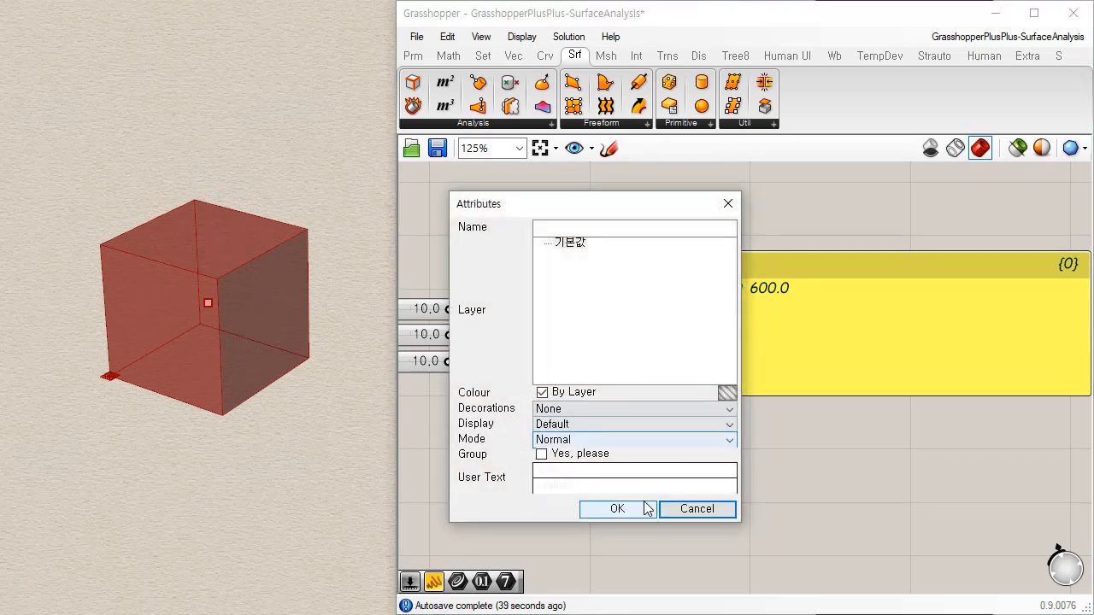
click(628, 512)
drag(270, 274, 261, 383)
click(329, 391)
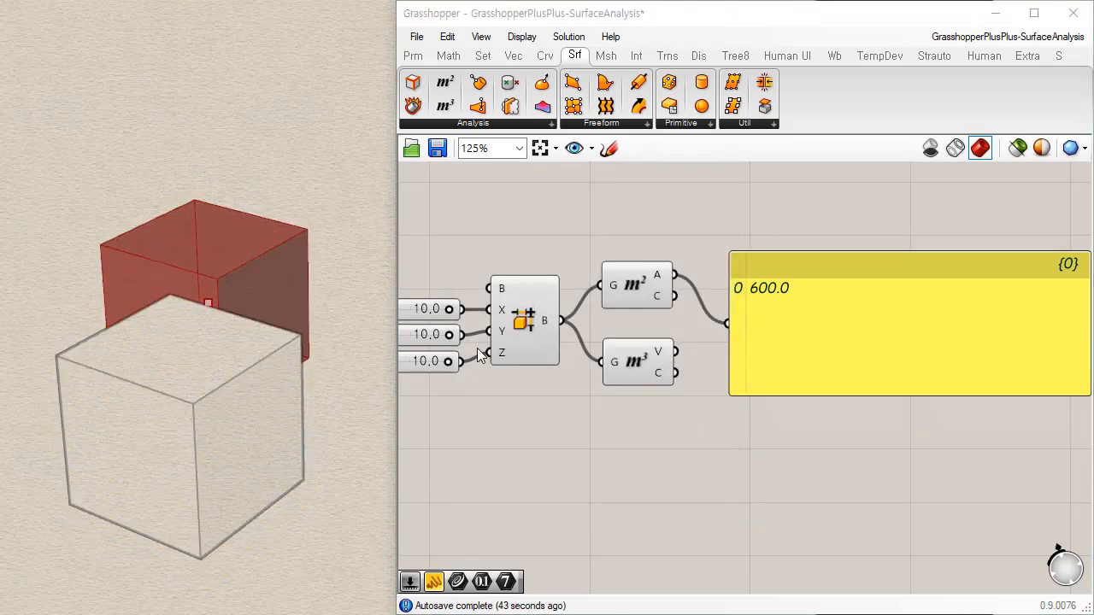
Explode the baked box into separate faces and delete its top face.
click(299, 401)
click(331, 412)
click(216, 366)
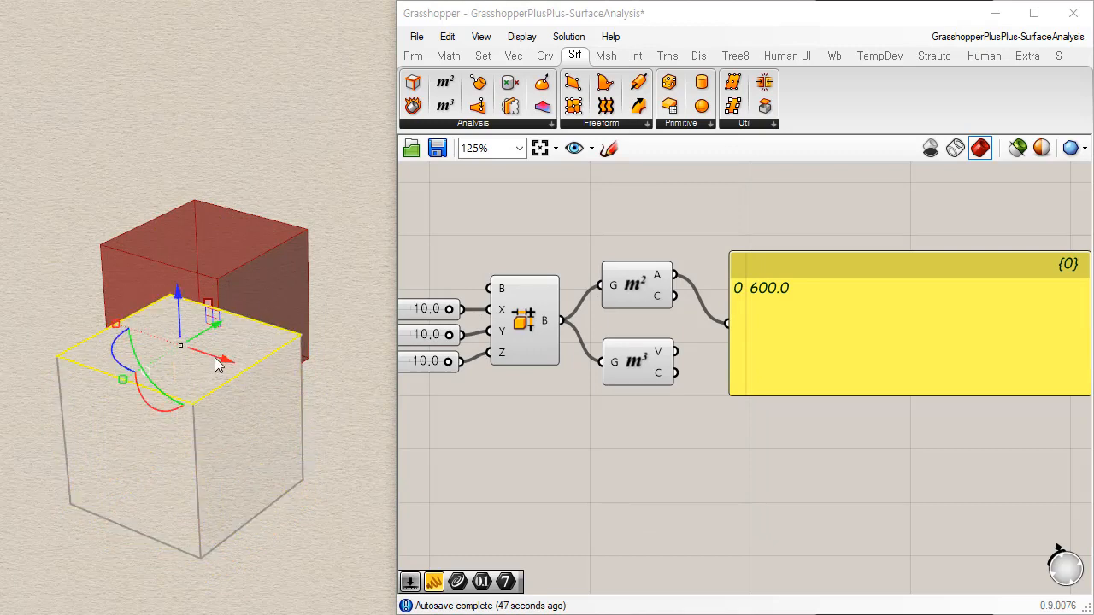
click(364, 339)
Select all remaining faces of the baked box and join them into one open polysurface.
right_drag(363, 340, 57, 251)
drag(32, 167, 361, 523)
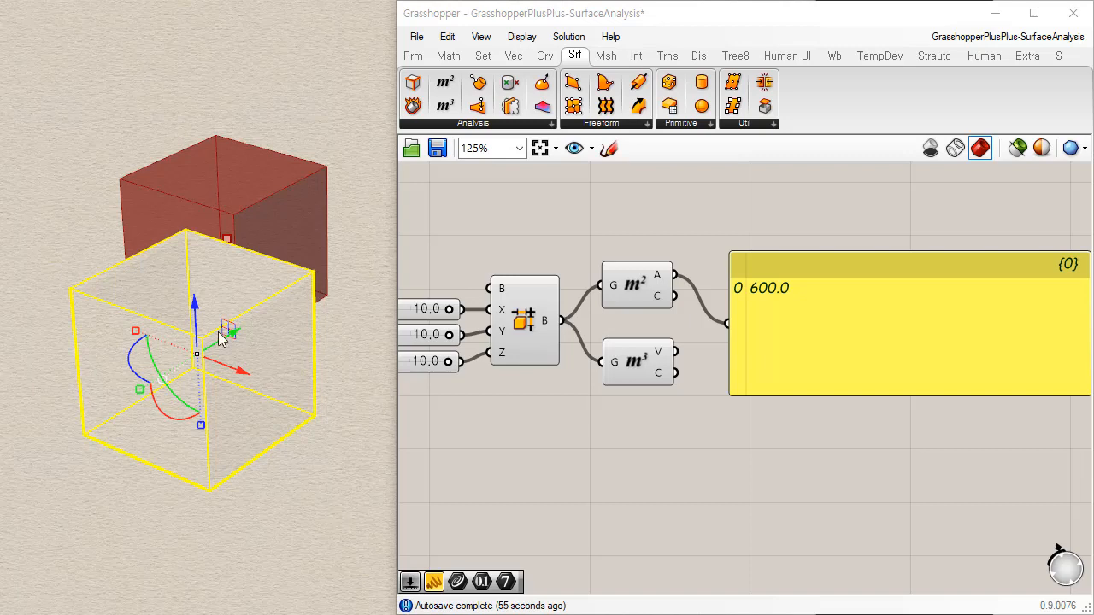
click(308, 442)
click(312, 412)
Place a Brep parameter below the Domain Box component and set the open-topped box as its single Brep.
click(413, 55)
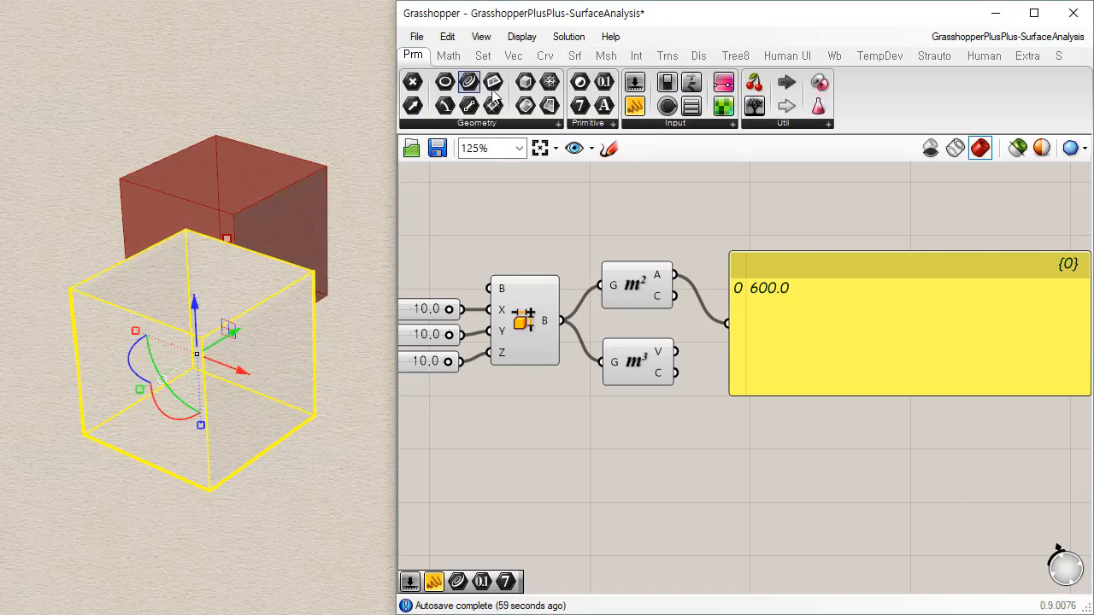
drag(550, 105, 513, 417)
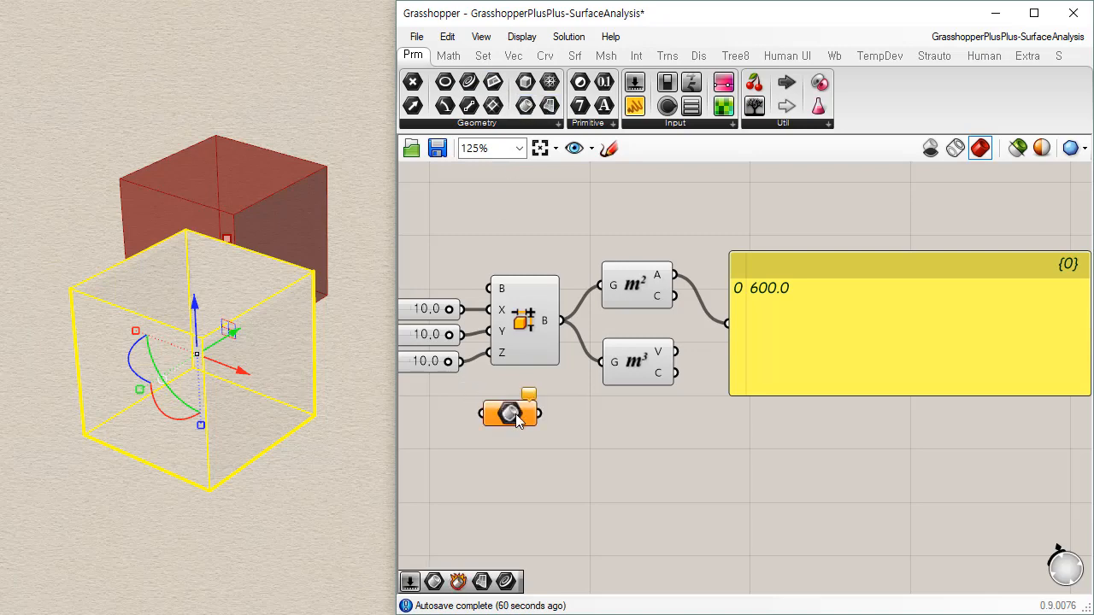
right_click(513, 416)
click(573, 521)
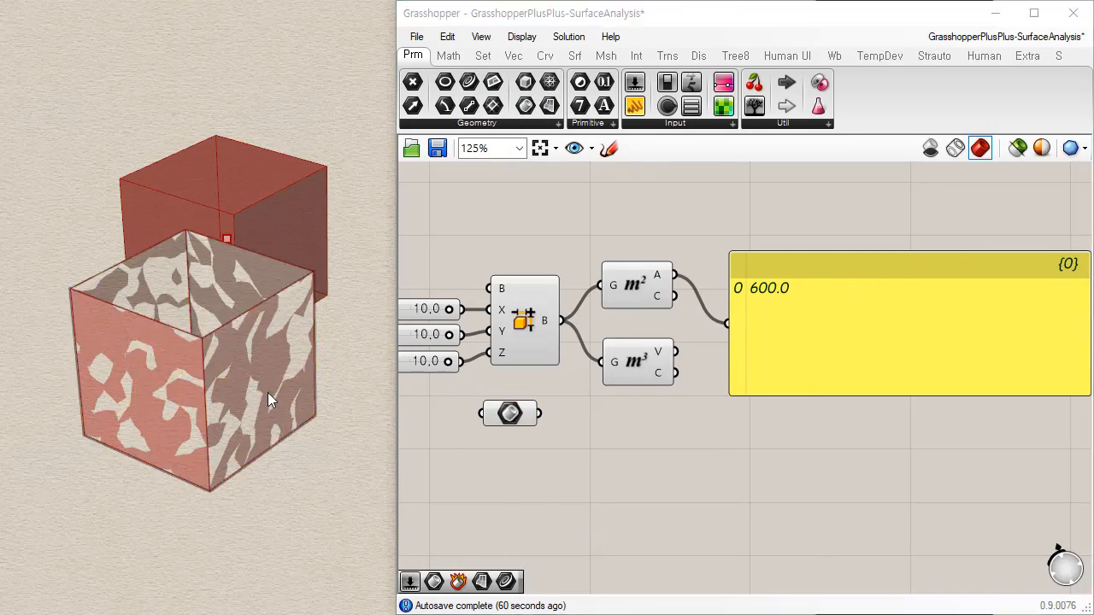
right_drag(300, 407, 294, 392)
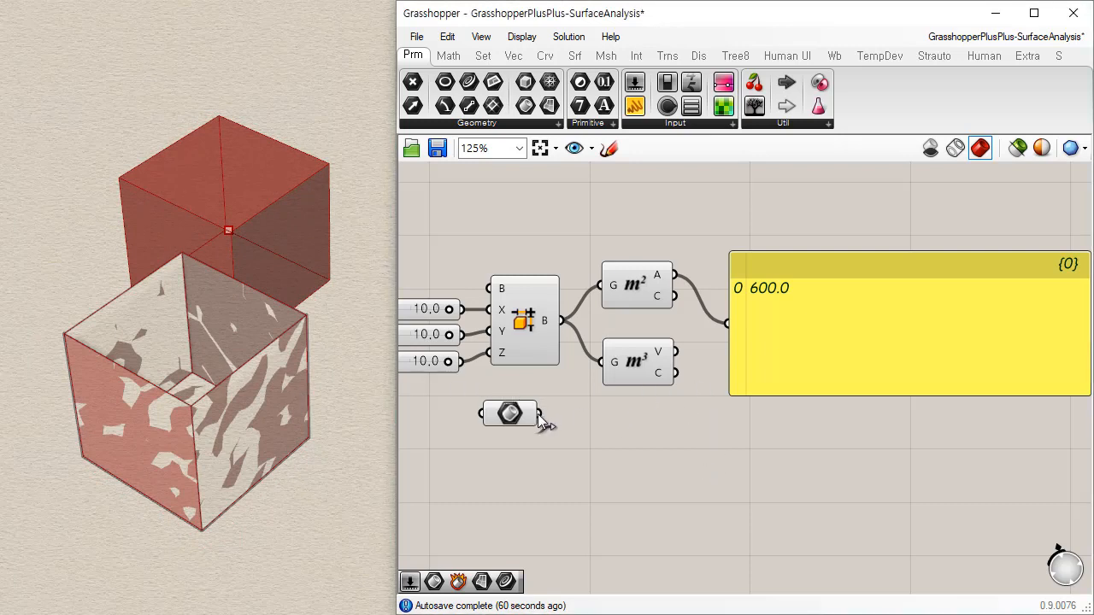
Replace the Area component's geometry input with the Brep parameter and hide the open Rhino box in the viewport.
drag(540, 413, 603, 286)
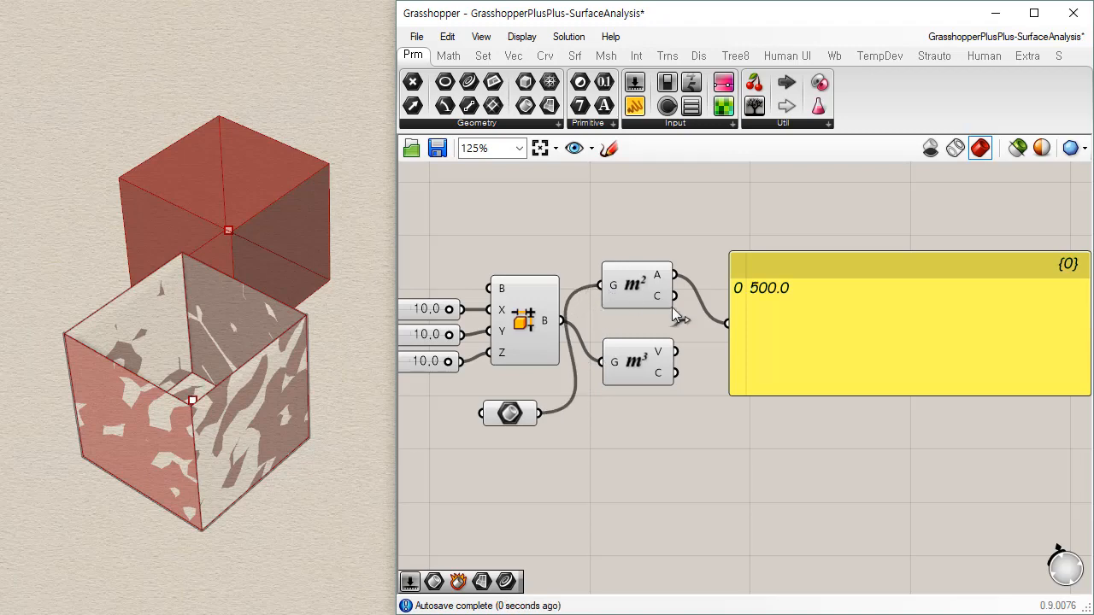
click(637, 294)
right_drag(231, 527, 341, 494)
drag(330, 488, 242, 403)
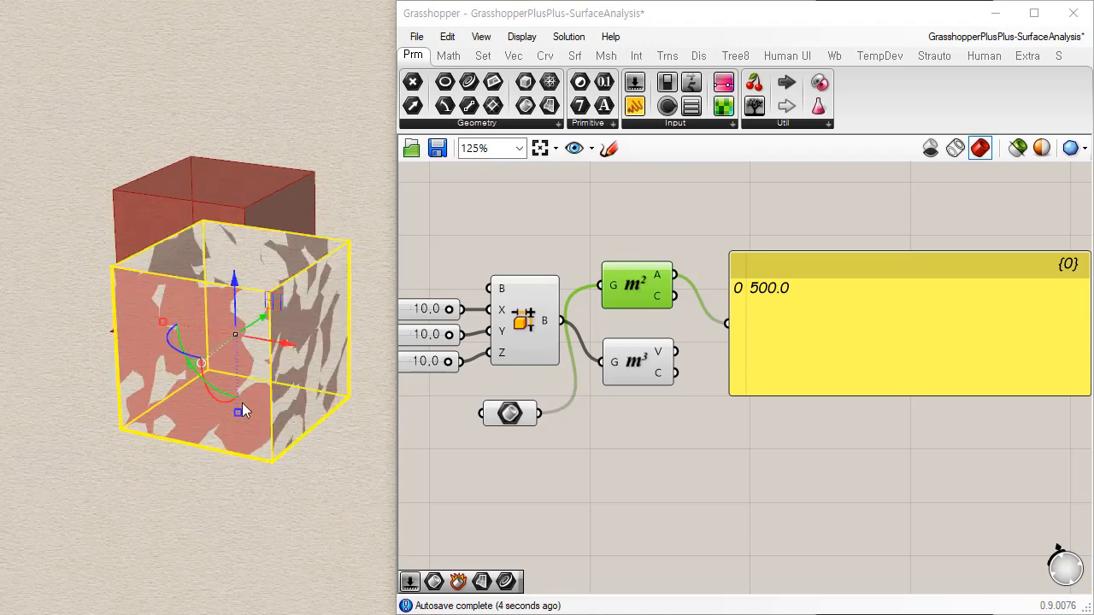
key(ctrl+h)
right_drag(242, 403, 371, 387)
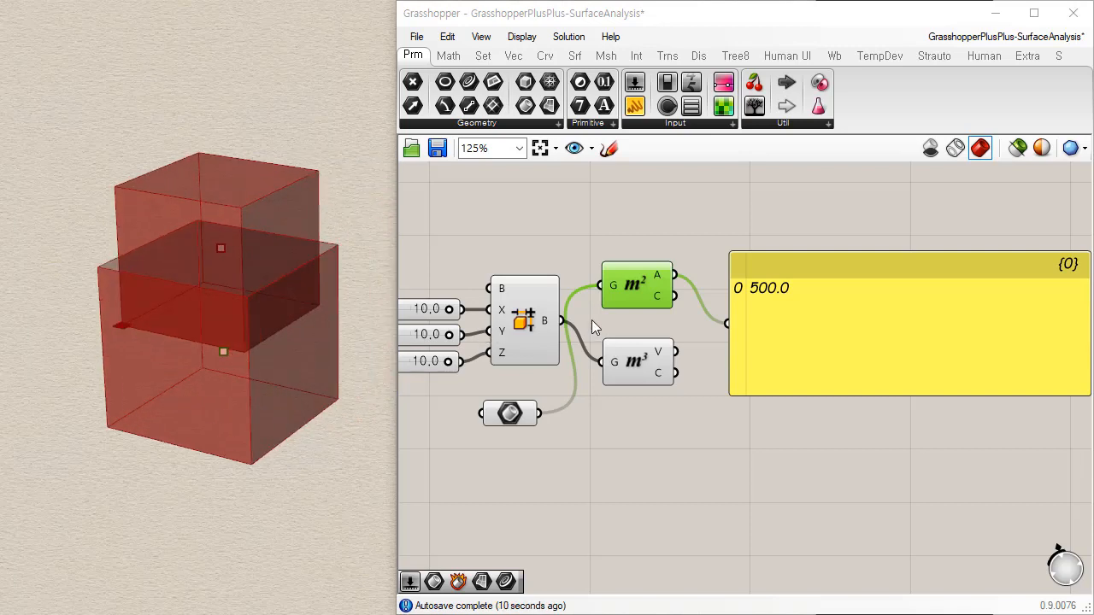
Reconnect the Domain Box to the Area component and add the C output to the panel alongside A.
drag(564, 325, 601, 285)
shift+drag(676, 296, 732, 339)
drag(795, 373, 799, 335)
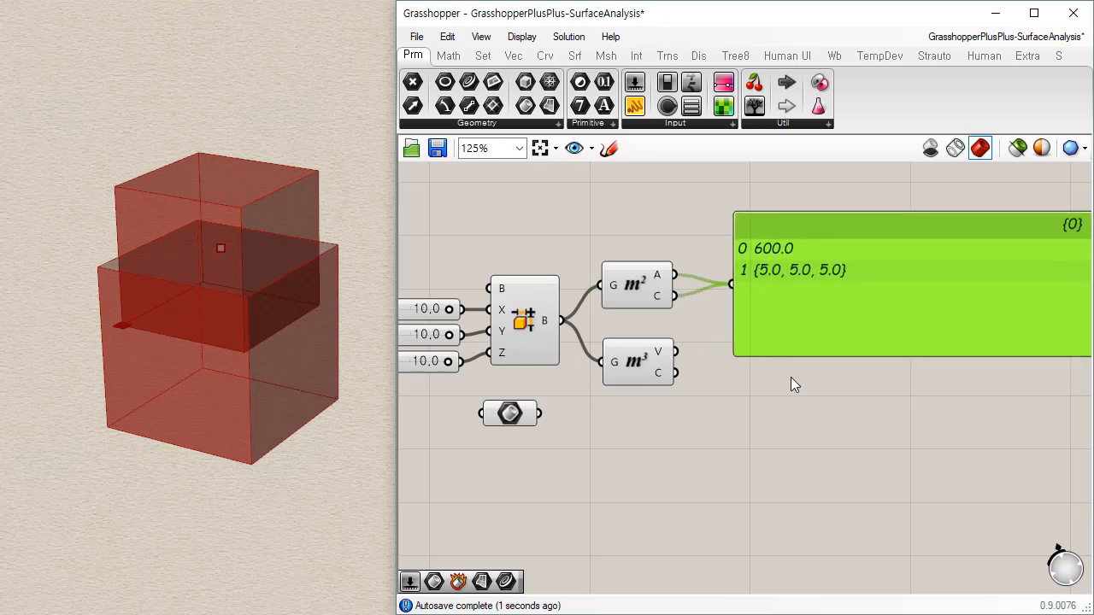
click(803, 409)
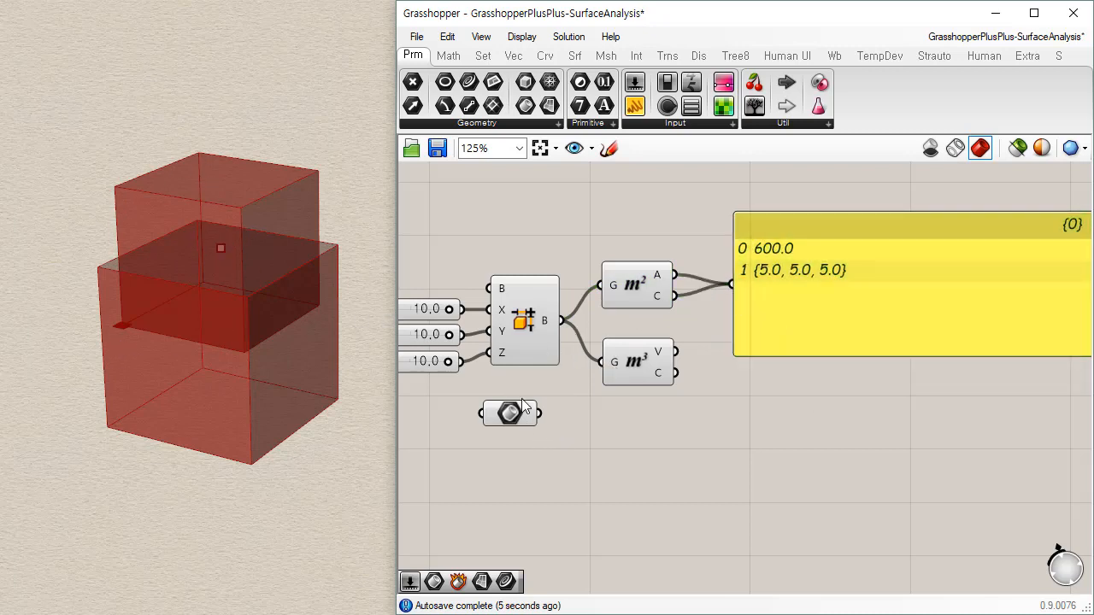
Feed the Brep parameter into the Area component again and inspect the open box's area centroid in the viewport.
drag(538, 414, 600, 288)
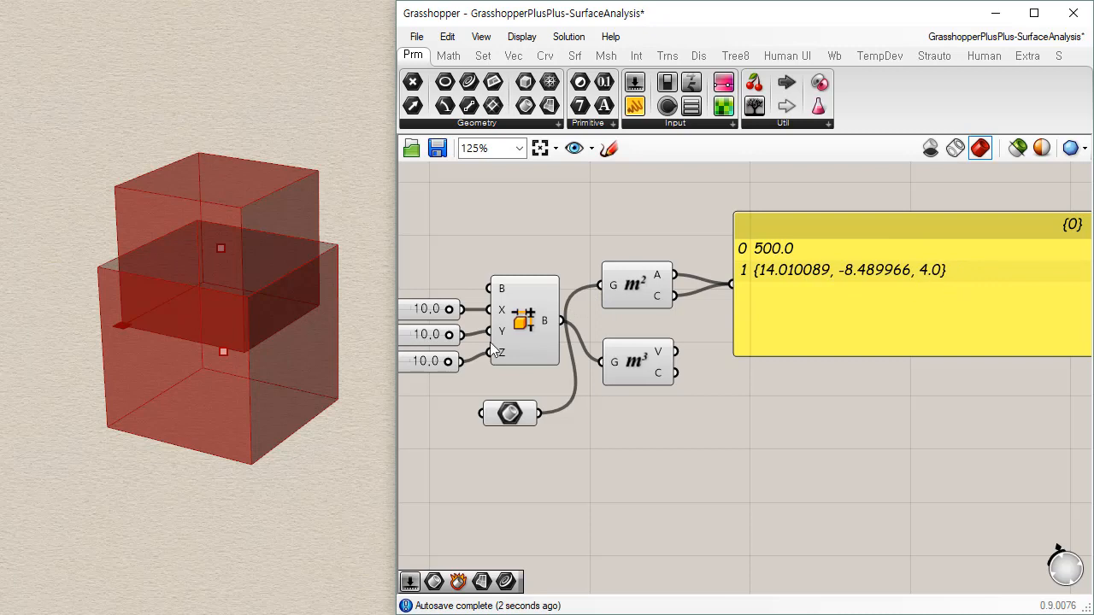
mouse_move(248, 417)
right_down()
mouse_move(282, 383)
mouse_move(265, 403)
right_up()
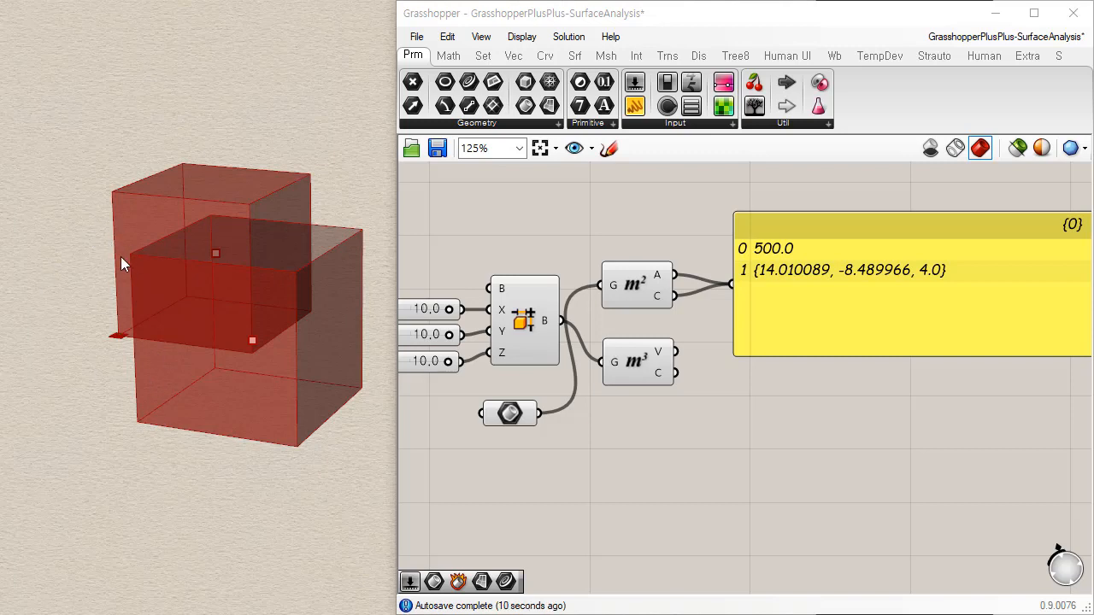
right_drag(153, 303, 169, 322)
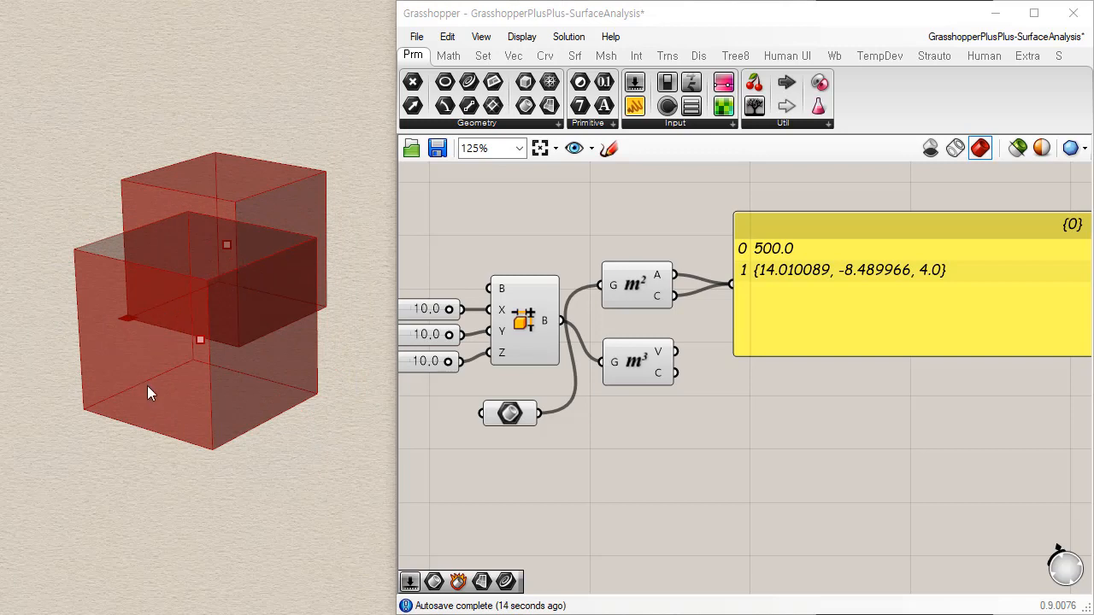
right_drag(153, 395, 172, 389)
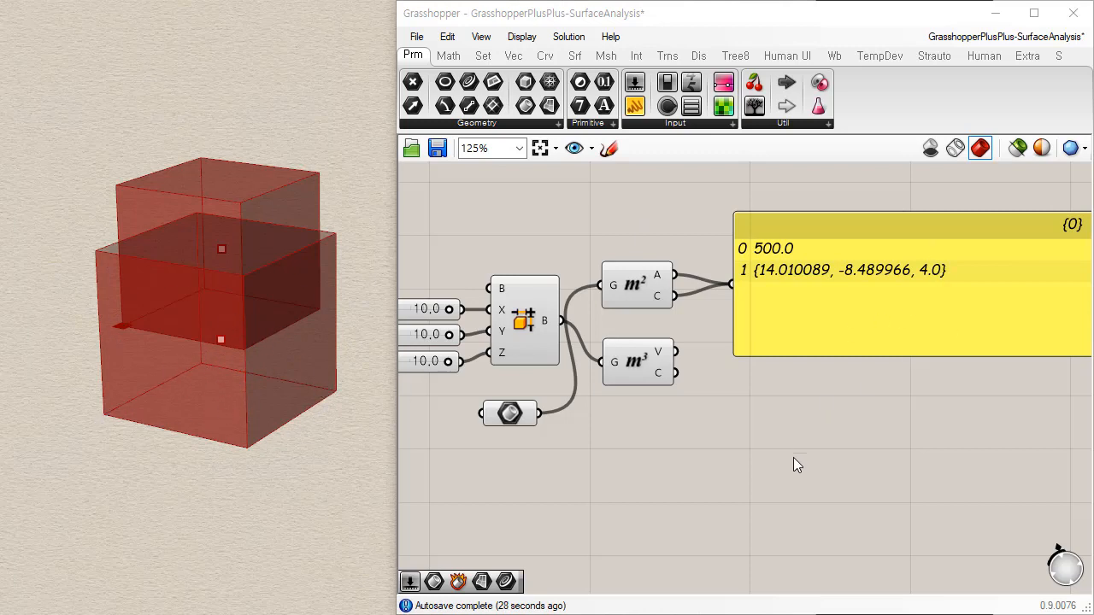
Connect the Brep parameter to the Volume component's geometry input and replace the panel's input with the V output.
drag(572, 292, 613, 356)
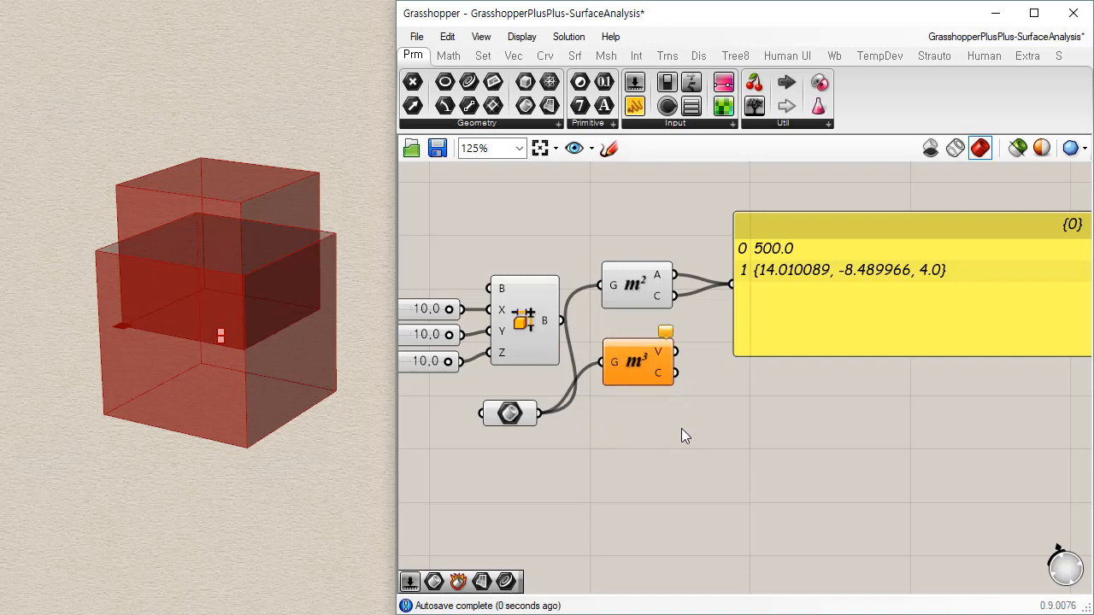
mouse_move(664, 334)
drag(675, 352, 732, 286)
drag(791, 331, 779, 394)
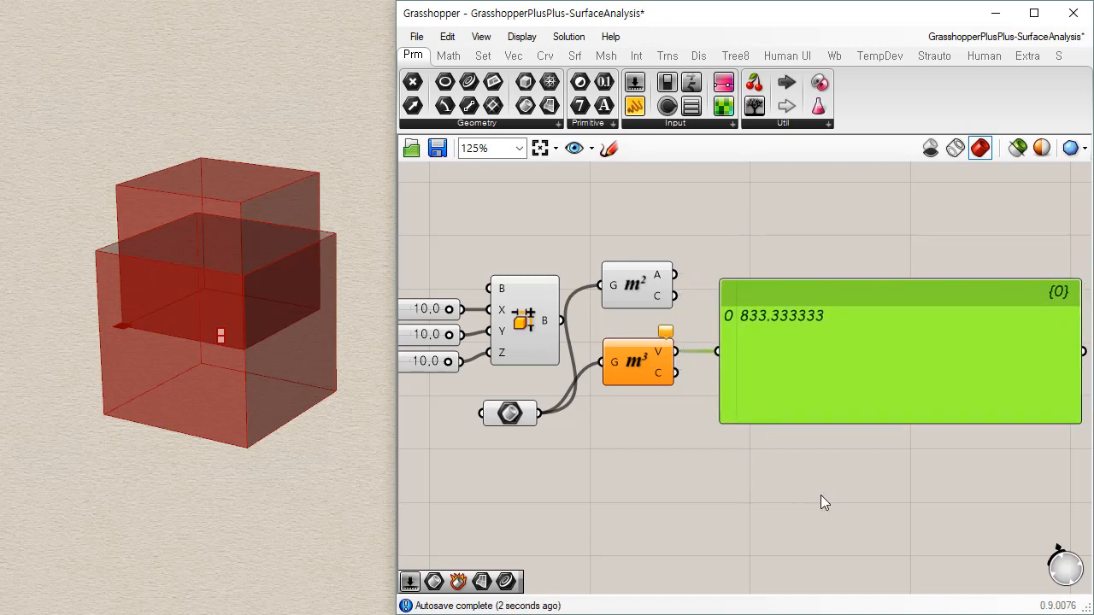
click(736, 479)
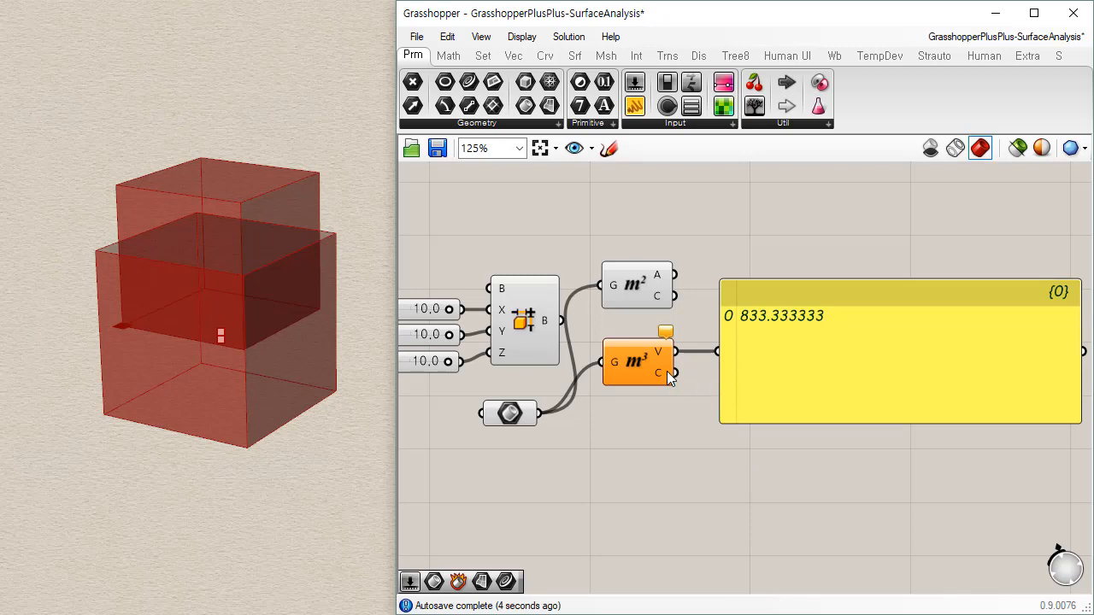
Show the Volume component's C output in the panel and switch the panel back to the V output.
drag(673, 373, 716, 356)
drag(786, 405, 806, 416)
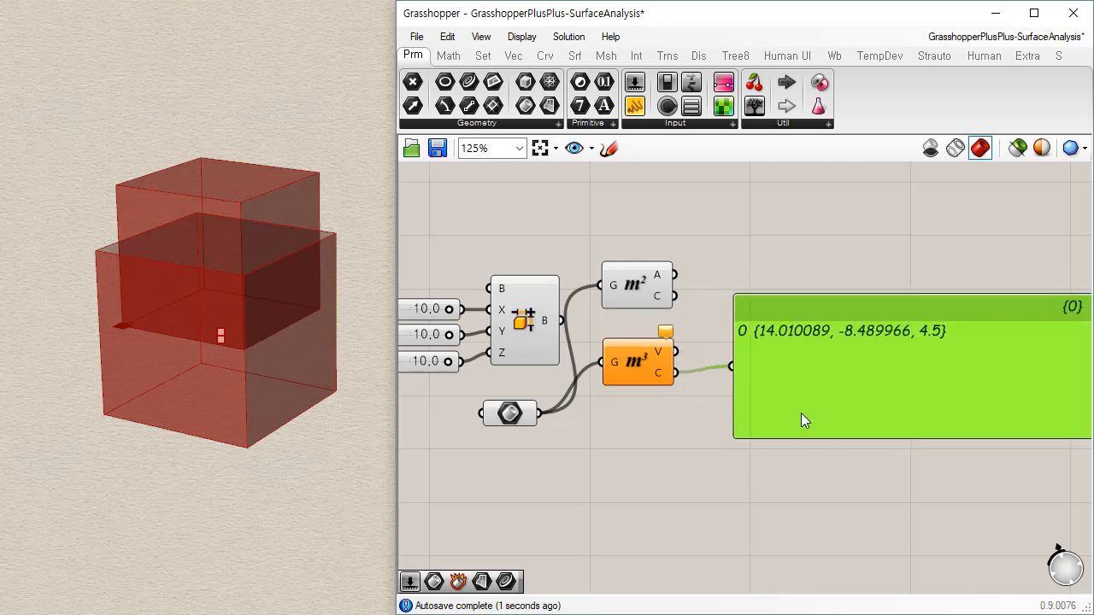
drag(675, 350, 739, 361)
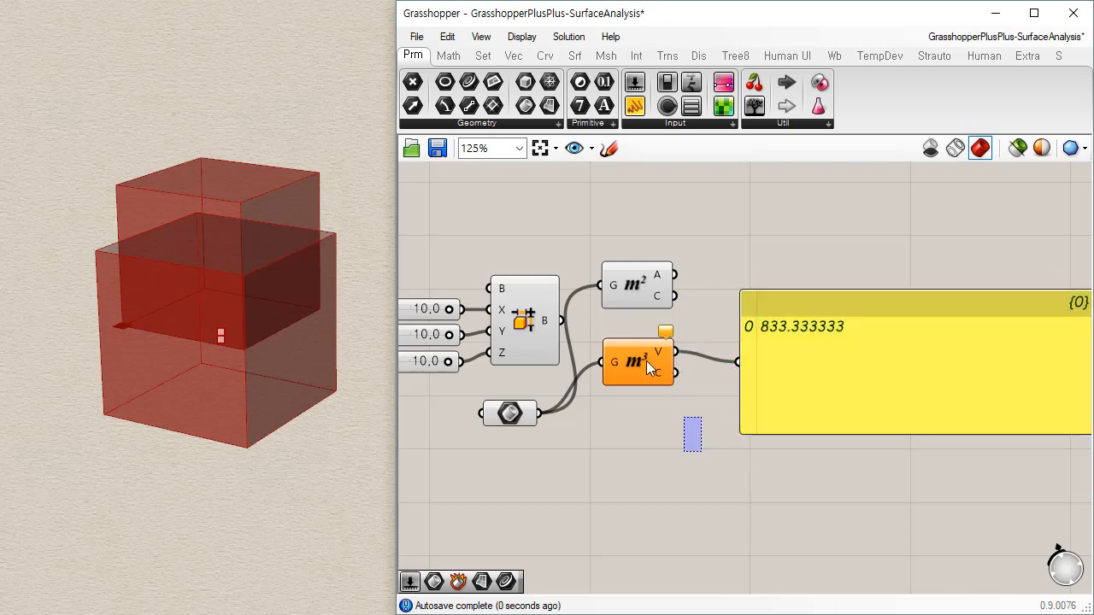
right_drag(245, 406, 237, 259)
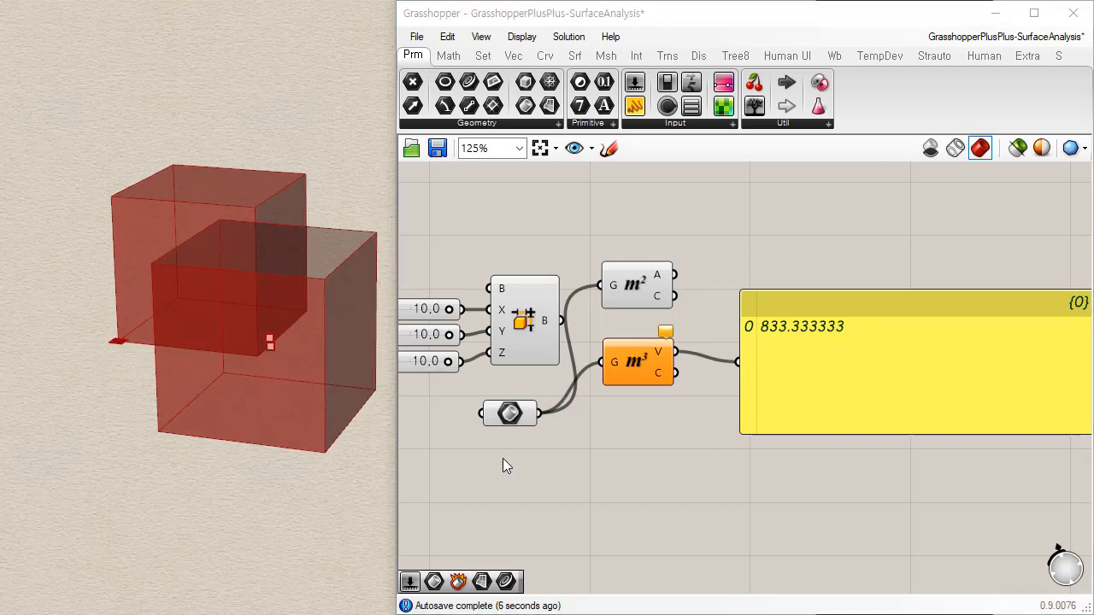
shift+right_drag(322, 431, 303, 417)
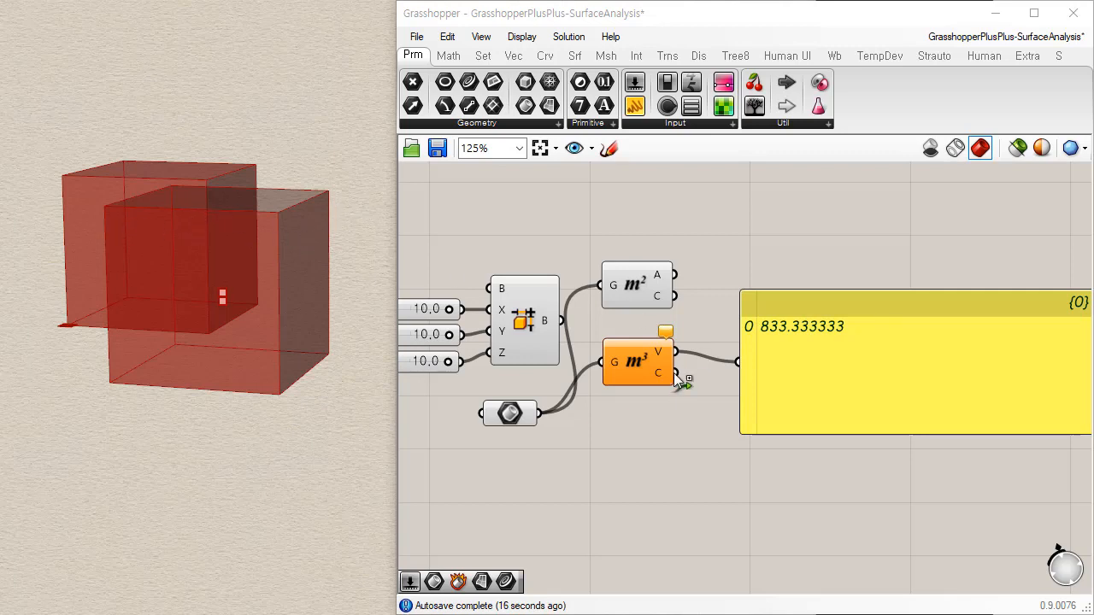
Add the Volume component's C output to the panel alongside V and compare the area and volume centroids in the viewport.
shift+drag(674, 372, 739, 363)
drag(775, 393, 757, 388)
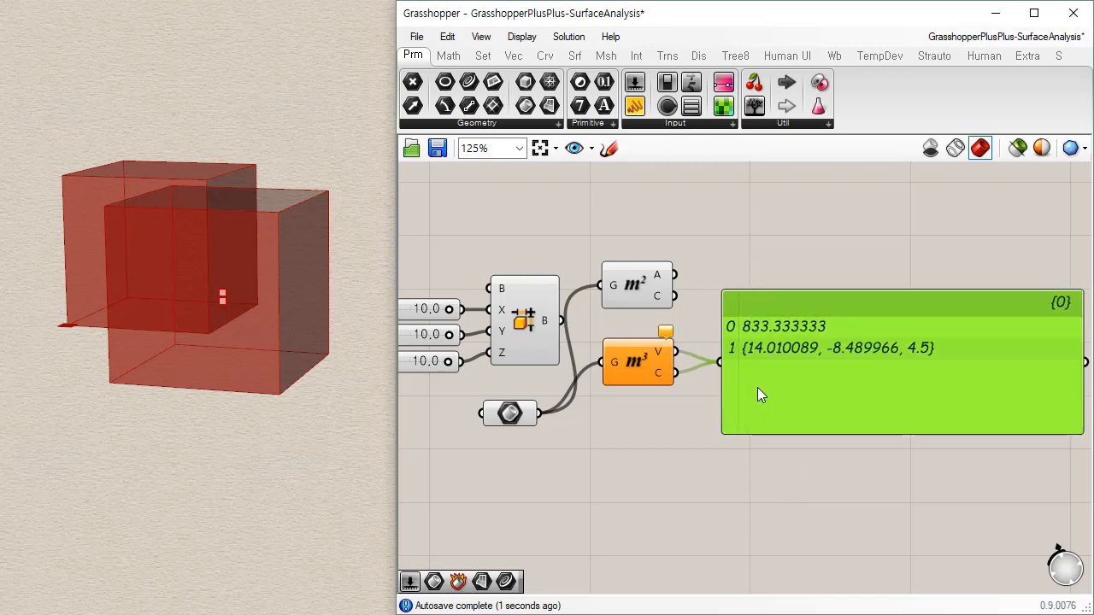
right_drag(300, 292, 332, 239)
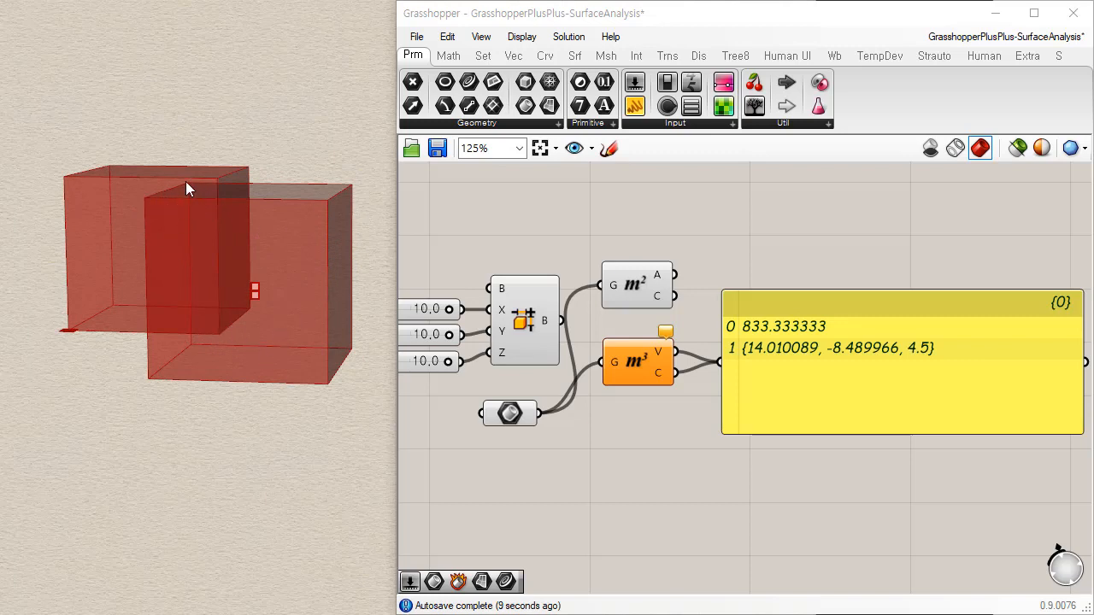
right_drag(378, 227, 207, 254)
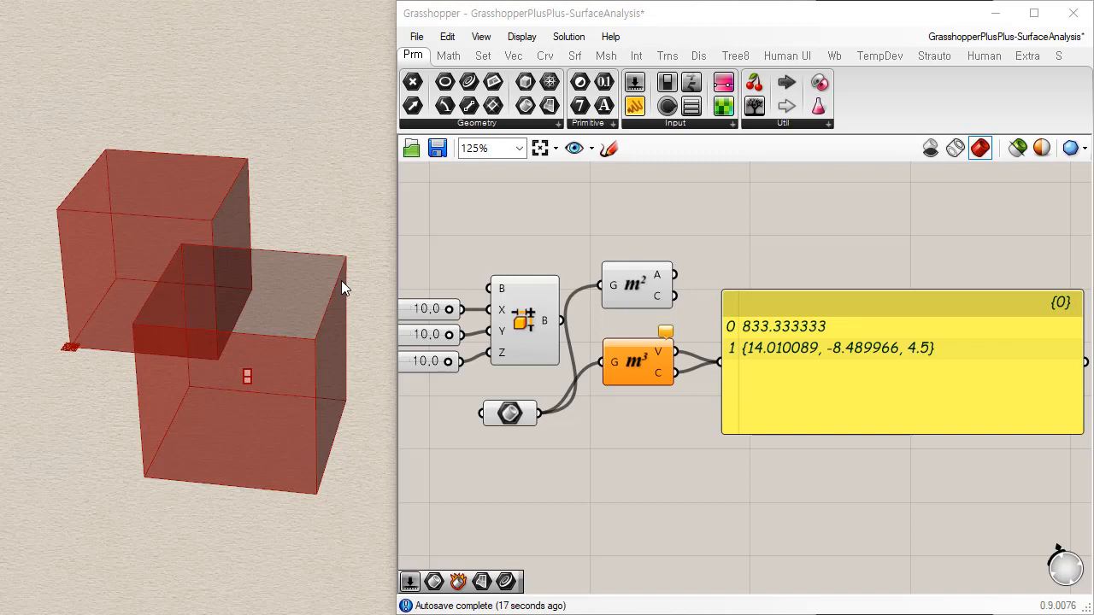
shift+right_drag(261, 299, 193, 238)
mouse_move(194, 334)
right_down()
mouse_move(214, 288)
mouse_move(190, 318)
right_up()
click(688, 472)
right_drag(276, 288, 132, 154)
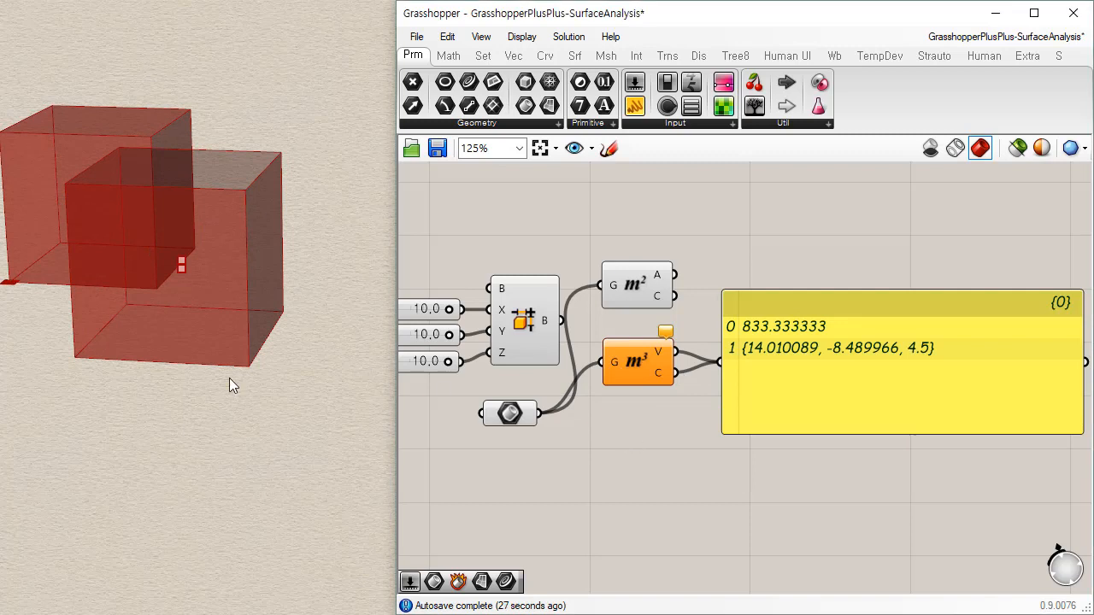
shift+right_drag(231, 379, 264, 400)
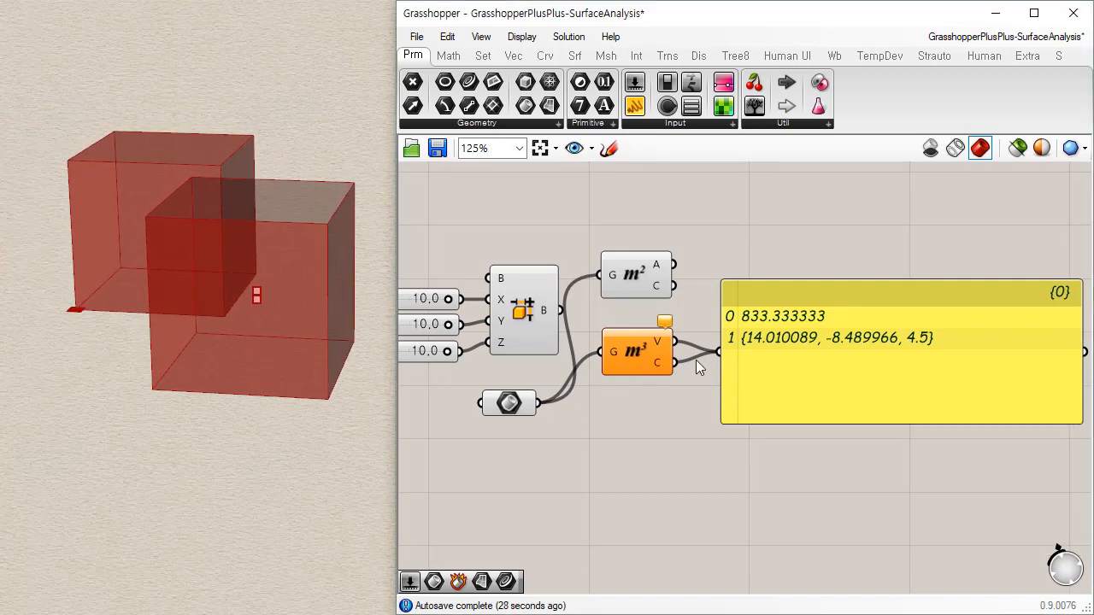
Move the Area, Volume, Brep and panel components together away from the Domain Box and adjust the Brep parameter's position slightly.
right_drag(696, 360, 732, 294)
drag(855, 184, 615, 348)
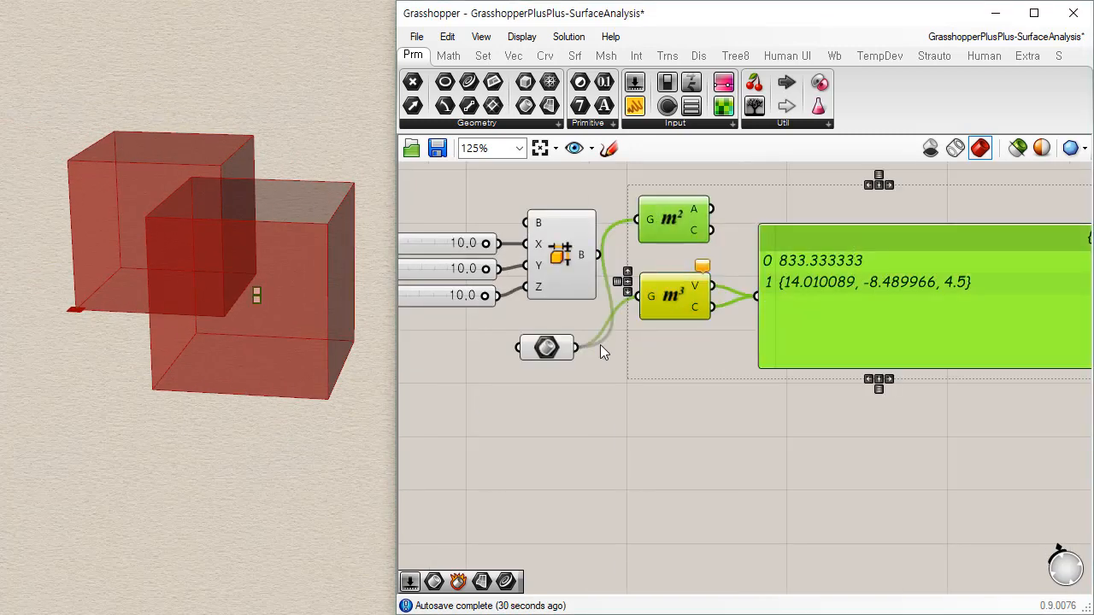
shift+click(548, 347)
drag(681, 297, 704, 290)
click(723, 353)
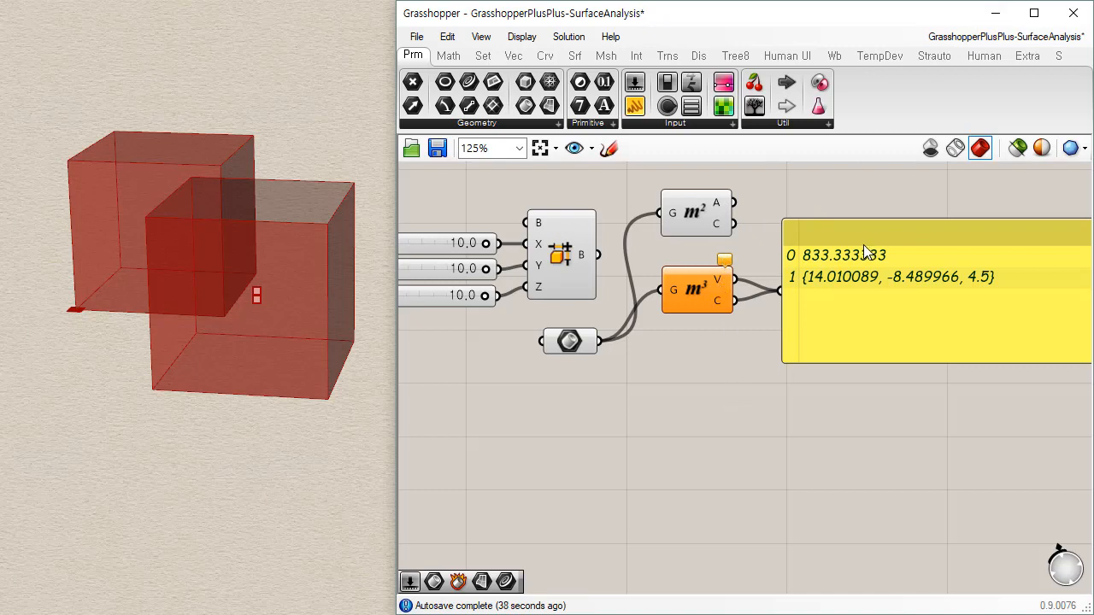
mouse_move(718, 274)
drag(569, 346, 563, 331)
click(714, 370)
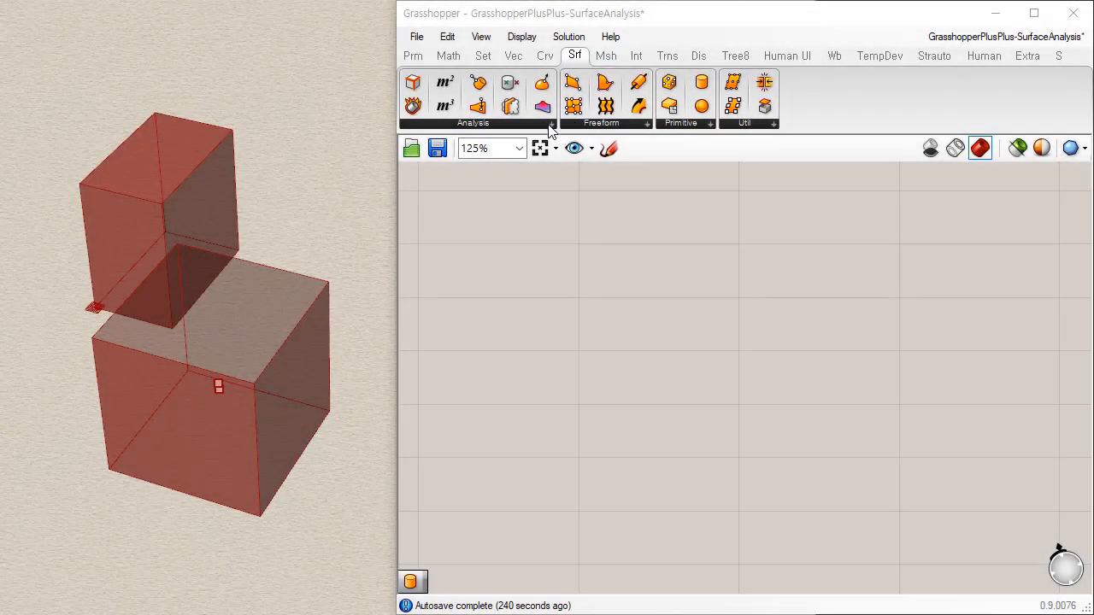
Place a Volume Moments component from the surface analysis components on an empty area of the canvas.
click(548, 124)
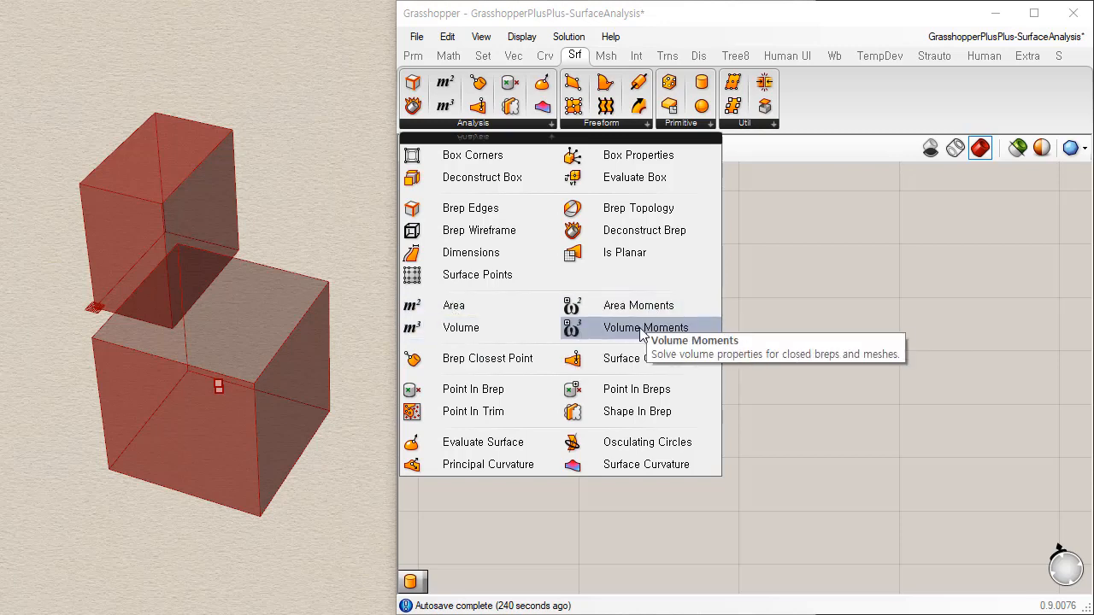
drag(628, 332, 631, 299)
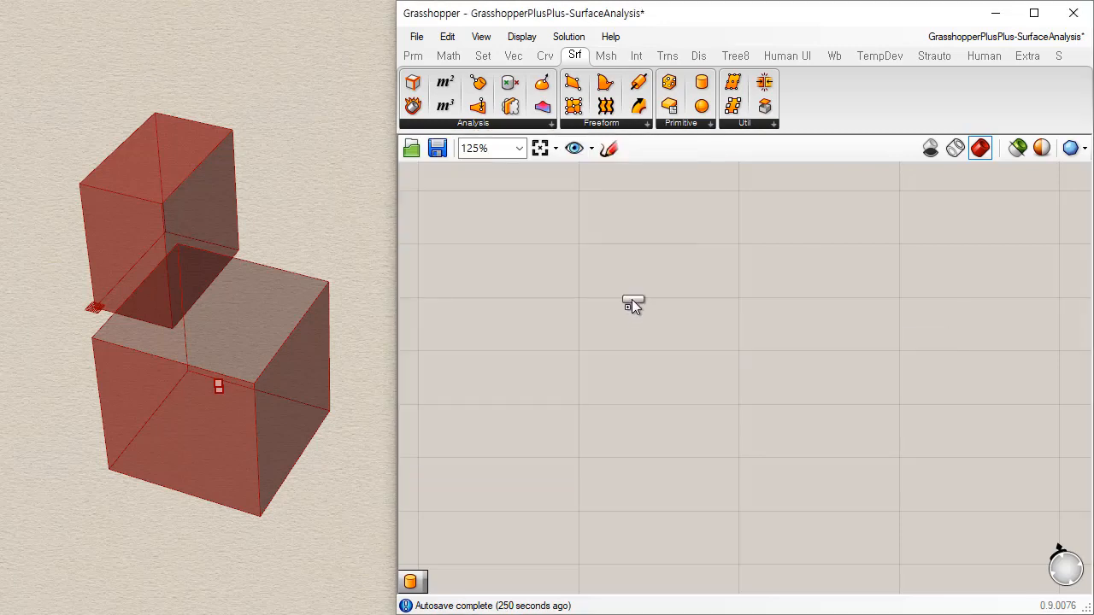
Position the Volume Moments component directly below the Volume component, leaving free space on both sides.
click(588, 249)
drag(596, 251, 671, 272)
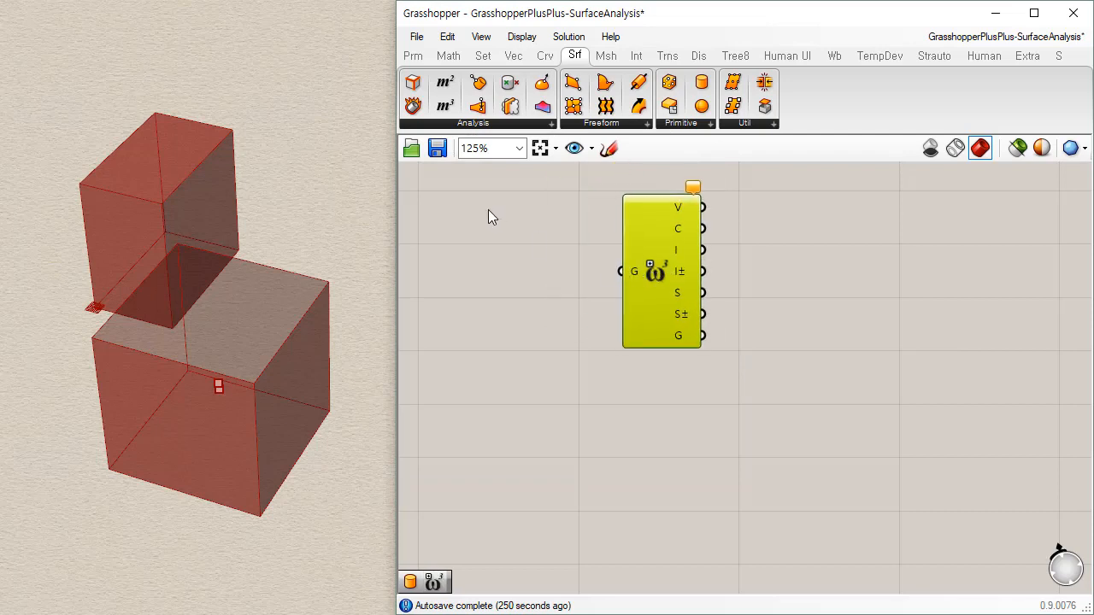
right_drag(568, 230, 641, 354)
scroll(739, 376, up, 1)
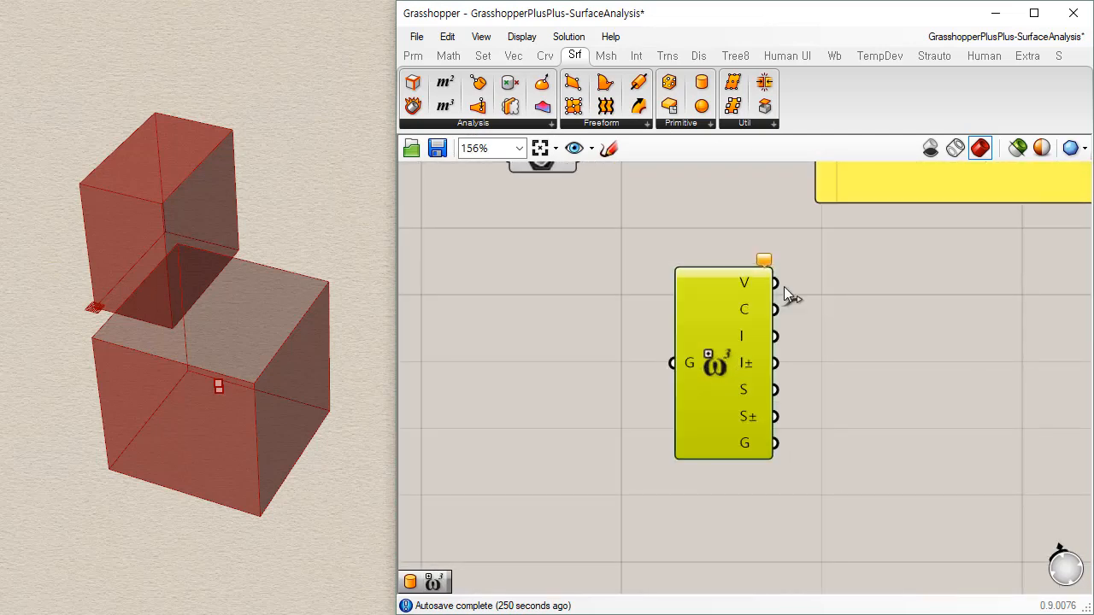
right_drag(786, 271, 743, 383)
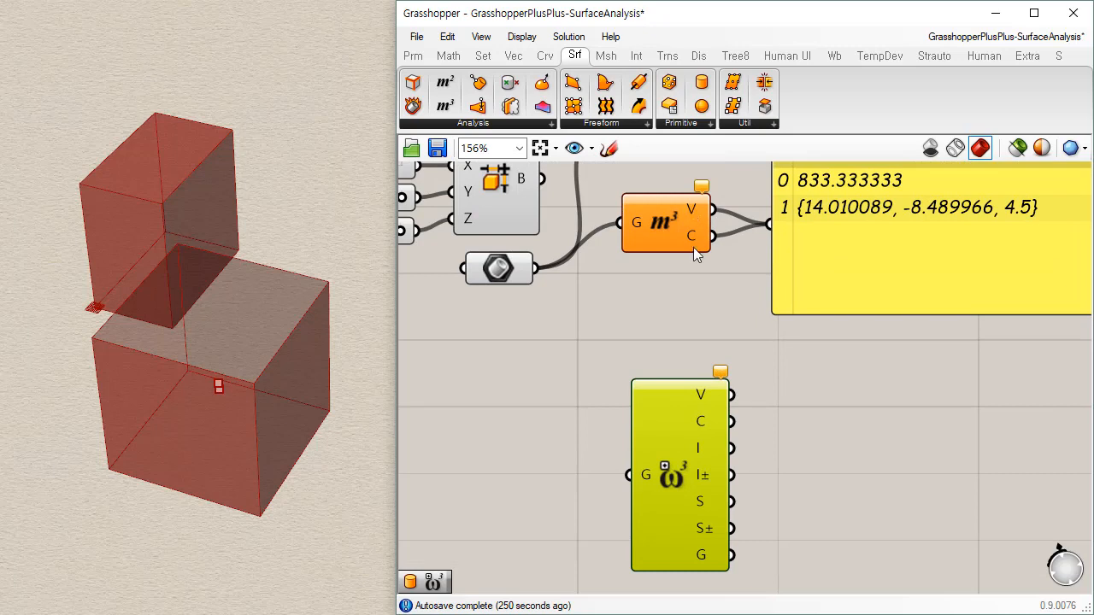
drag(678, 453, 665, 432)
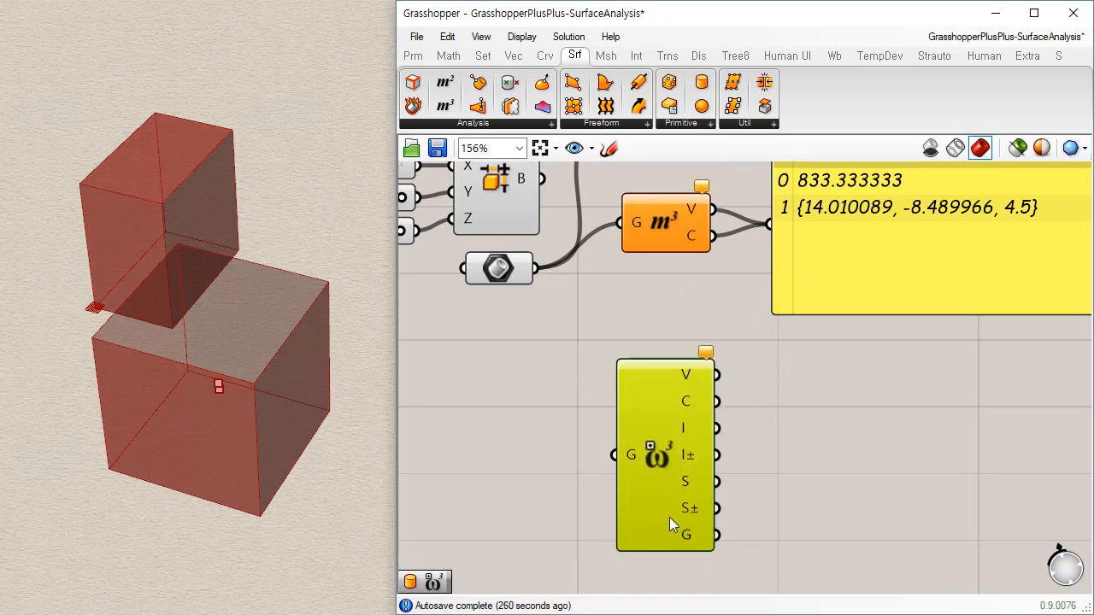
Move the Domain Box together with its X, Y and Z sliders down beside the Volume Moments component's G input.
right_drag(588, 463, 627, 424)
scroll(627, 423, down, 2)
right_drag(537, 406, 567, 396)
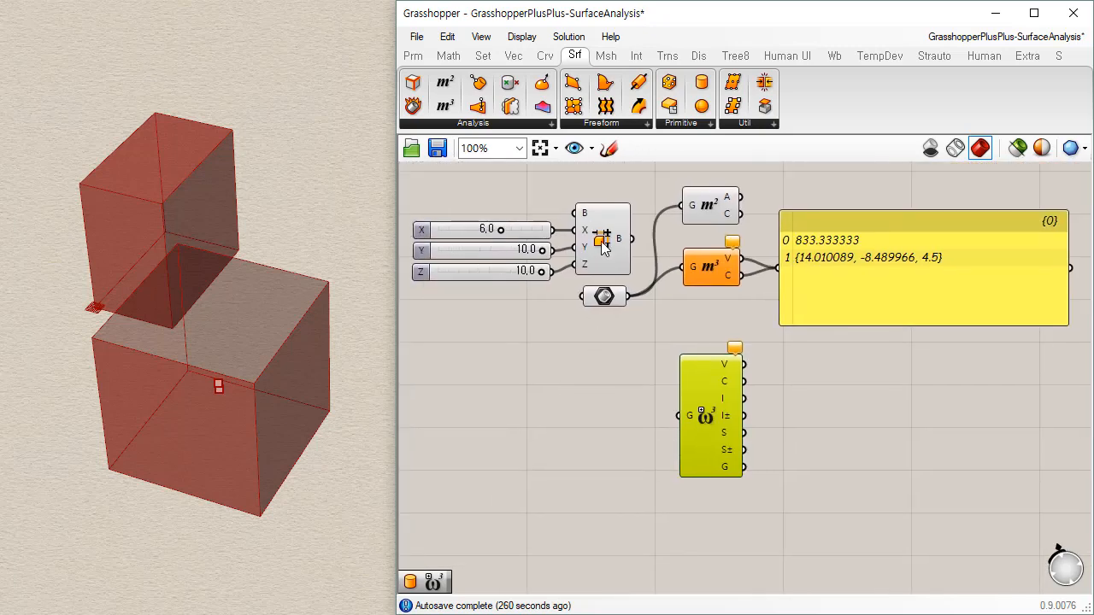
drag(594, 183, 506, 277)
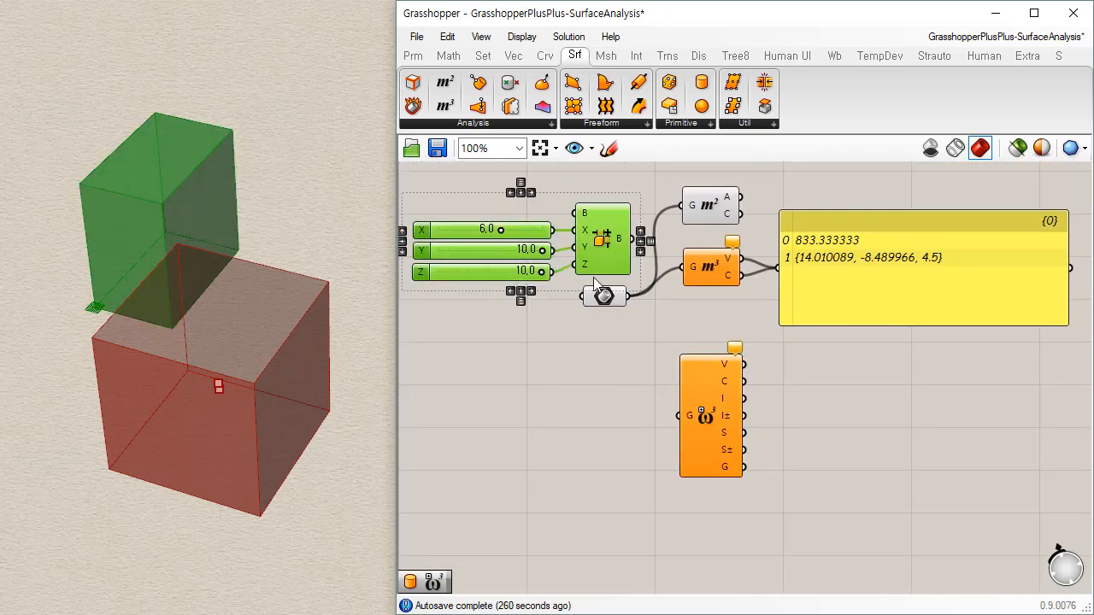
drag(608, 240, 624, 420)
click(659, 555)
Turn off the viewport preview of the Brep parameter and of the Area and Volume components.
click(609, 291)
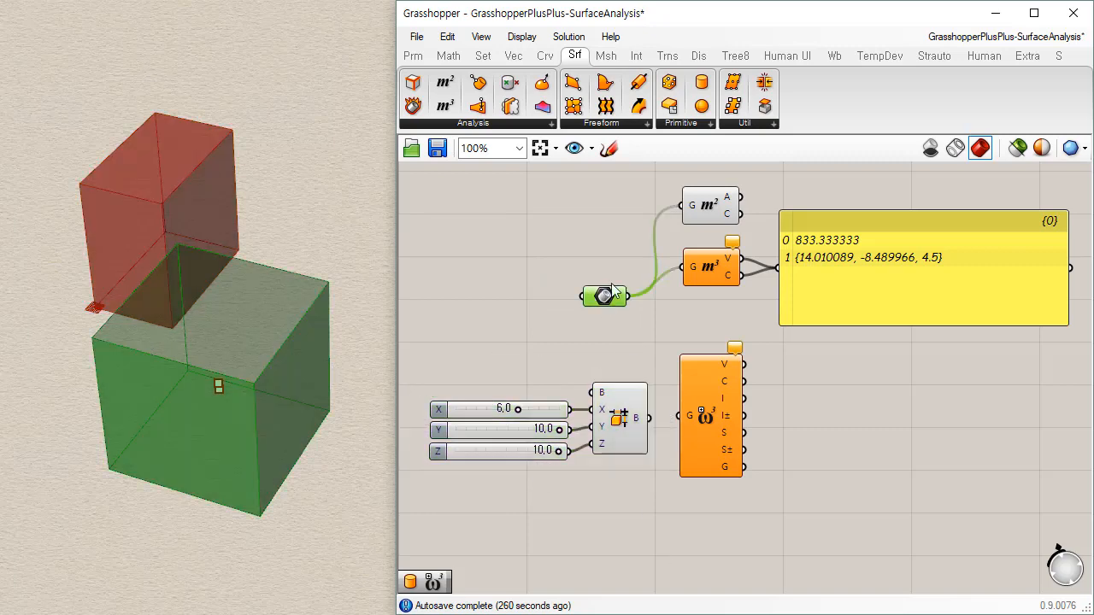
key(ctrl+q)
drag(755, 176, 701, 305)
key(ctrl+q)
click(833, 393)
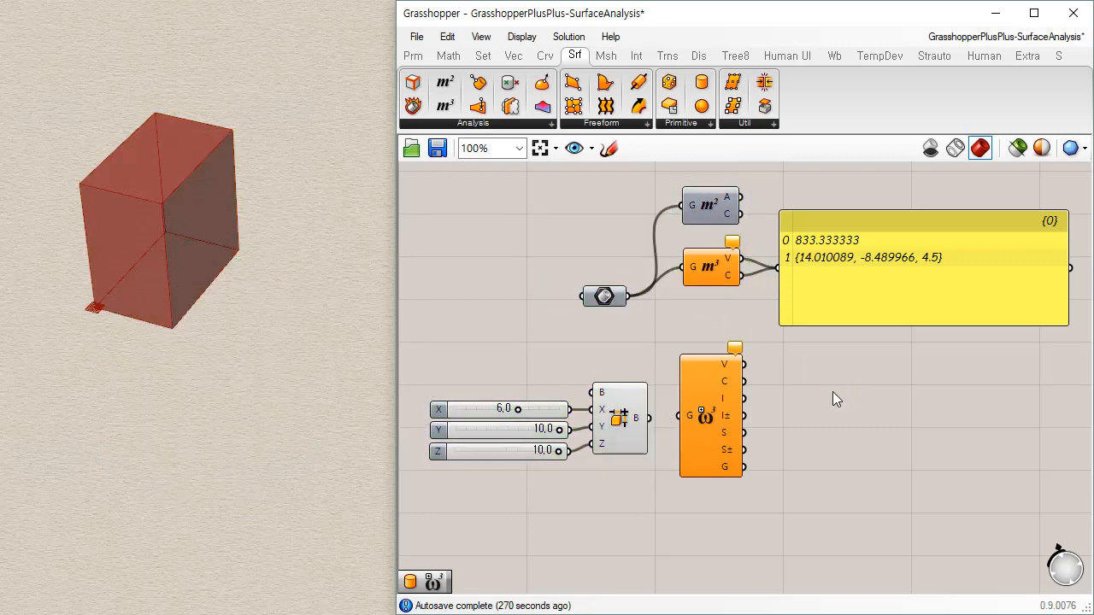
Set the Domain Box's X slider to 10.0 and connect its B output to the G input of Volume Moments.
drag(715, 440, 726, 442)
click(625, 460)
scroll(521, 447, up, 3)
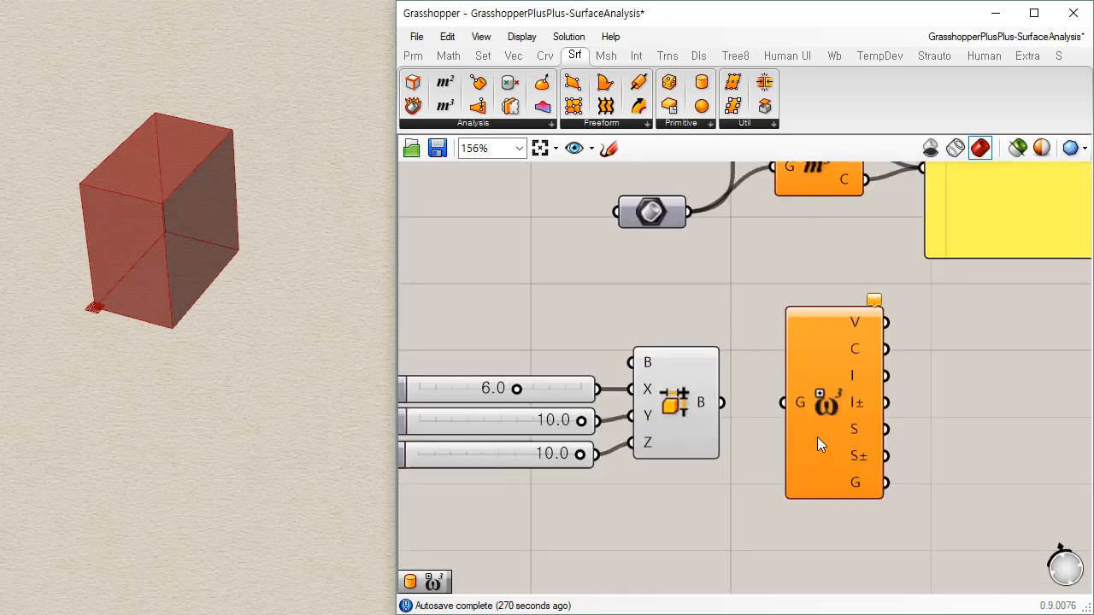
right_drag(736, 482, 714, 429)
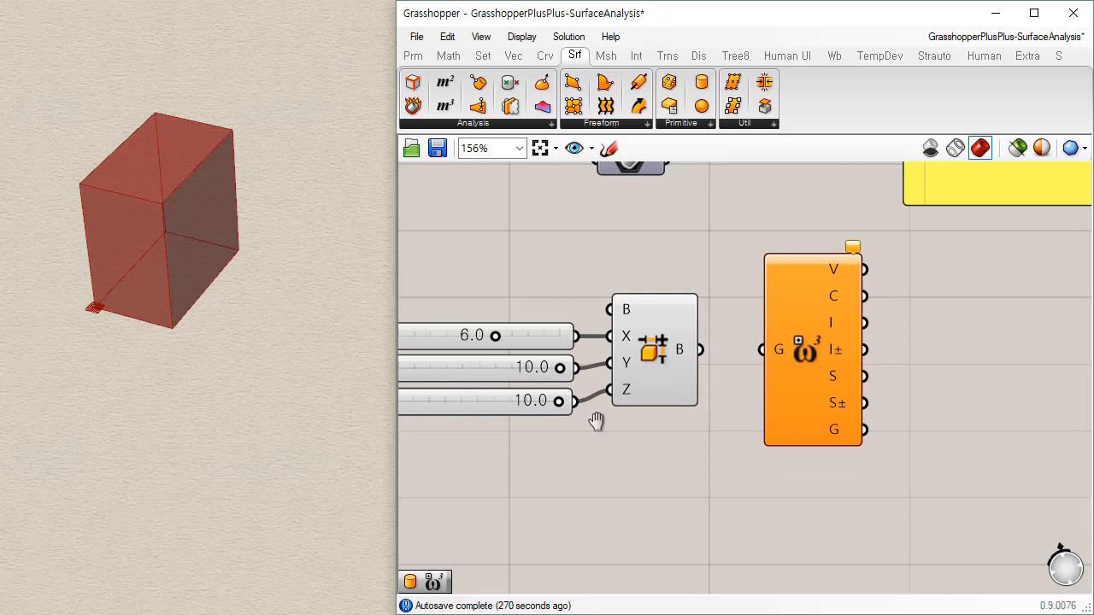
right_drag(596, 422, 600, 386)
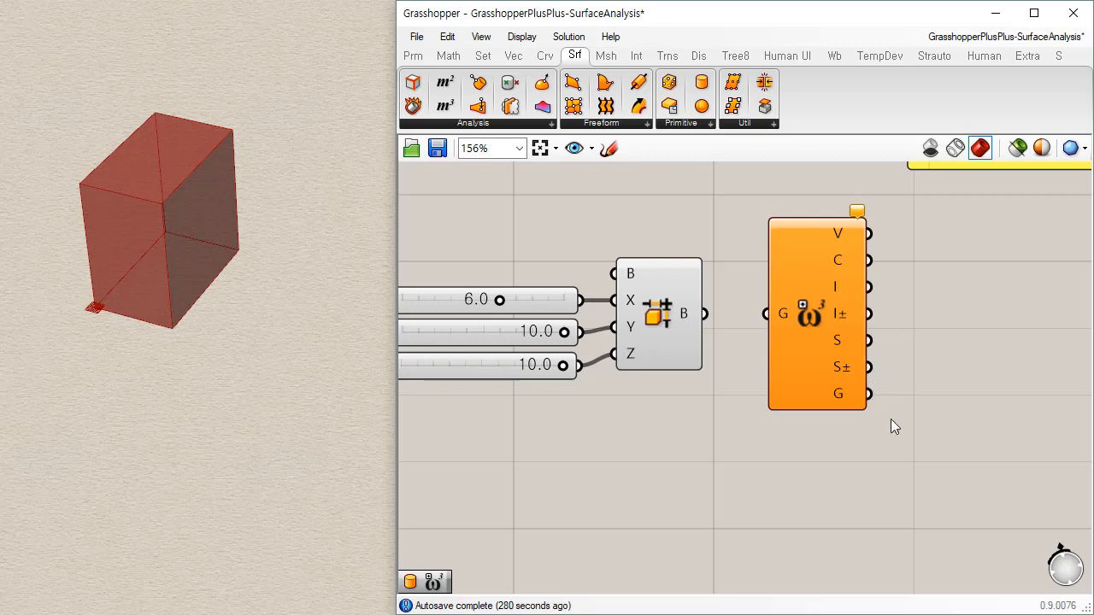
right_drag(879, 447, 816, 445)
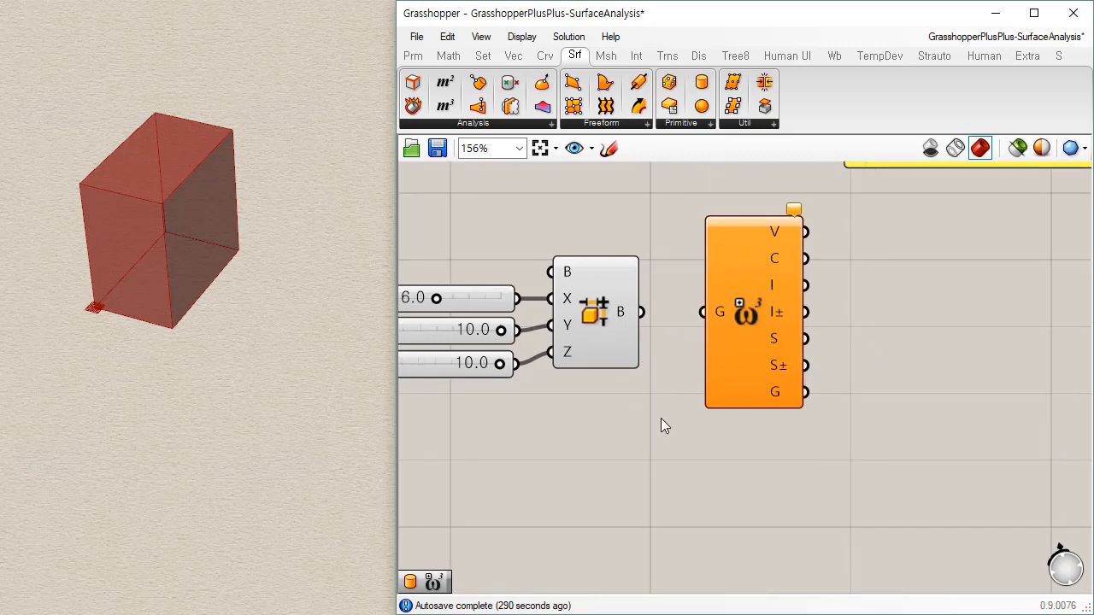
right_drag(688, 411, 701, 407)
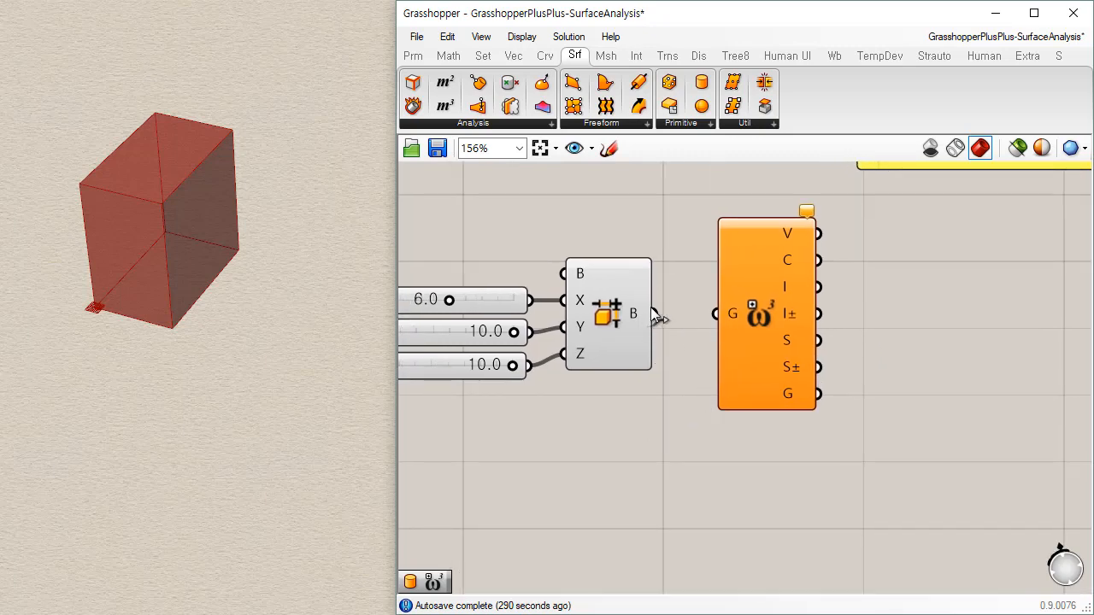
drag(449, 299, 541, 291)
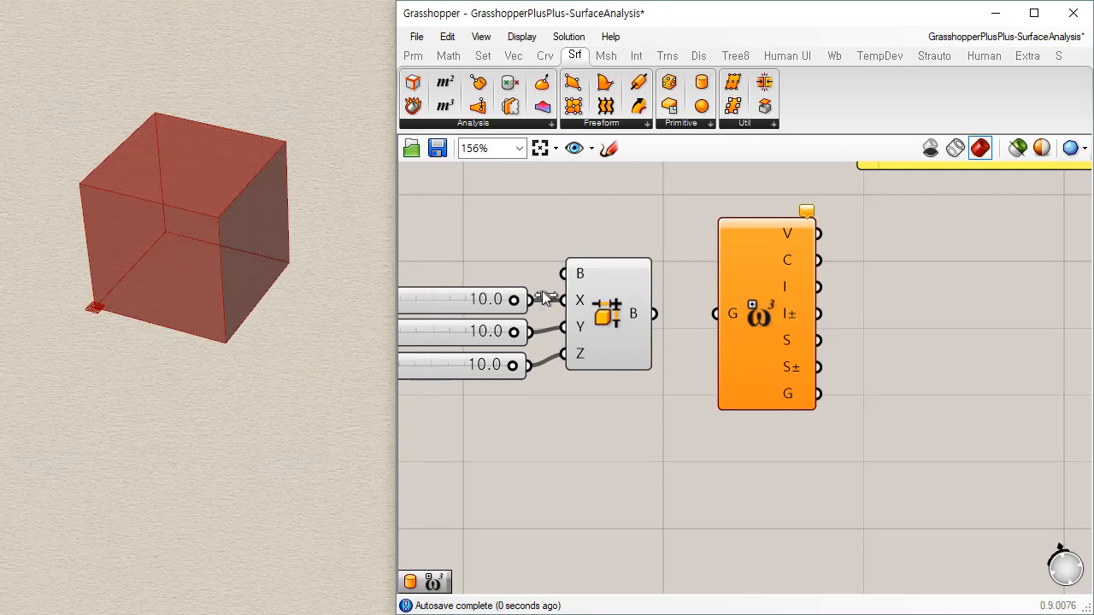
drag(654, 312, 719, 311)
Move the panel beside Volume Moments and make the V output its only source.
scroll(712, 323, down, 2)
right_drag(812, 316, 769, 416)
drag(814, 260, 839, 349)
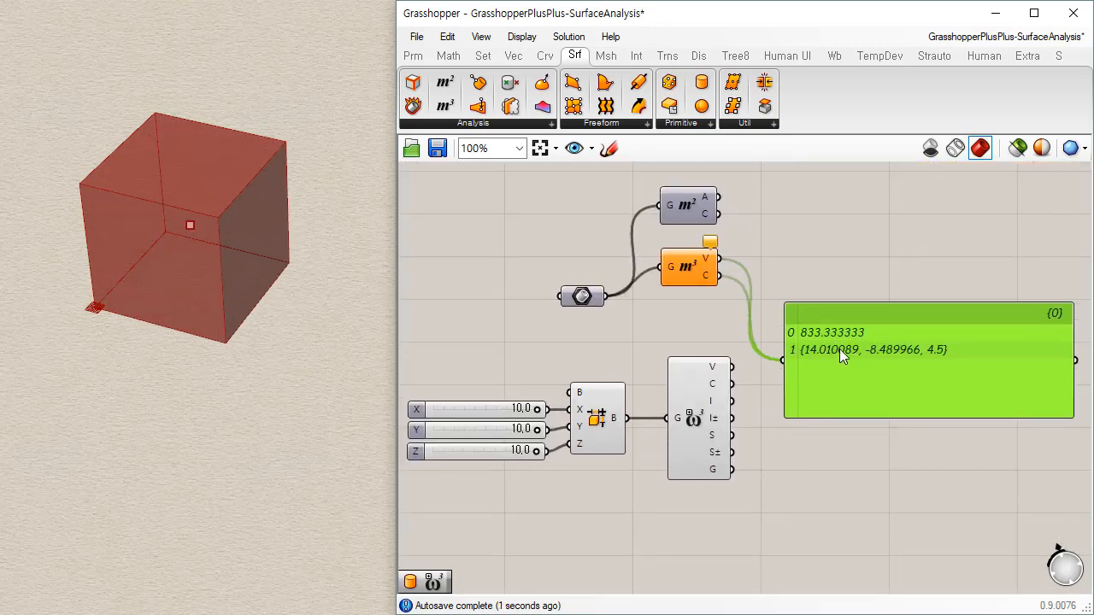
drag(733, 367, 774, 360)
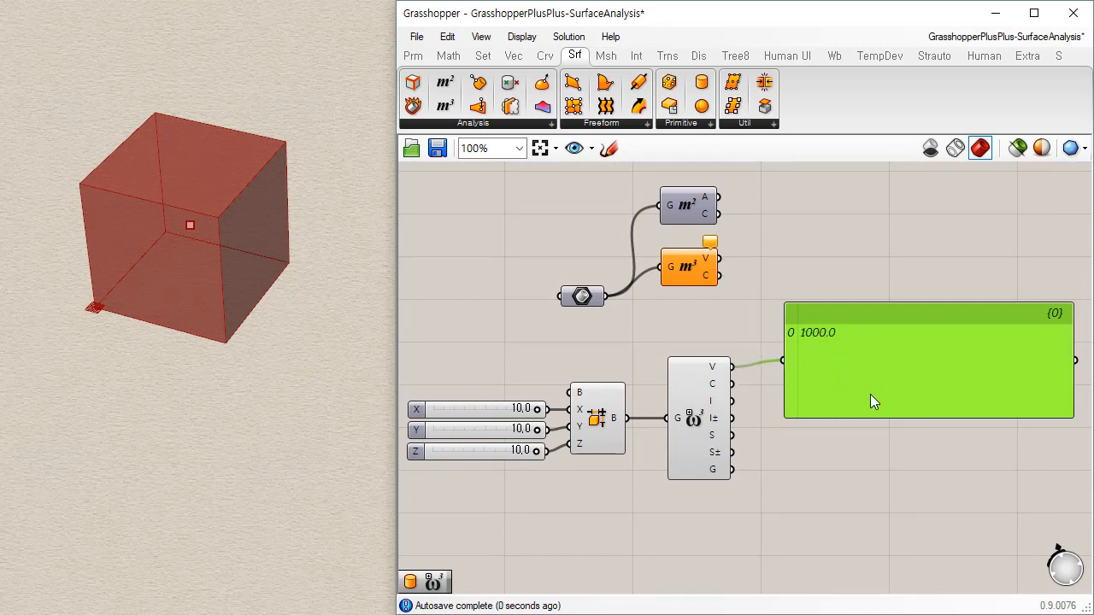
drag(871, 394, 859, 401)
click(752, 425)
Add the Volume Moments component's C output to the panel alongside V and shift the panel slightly.
scroll(726, 424, up, 2)
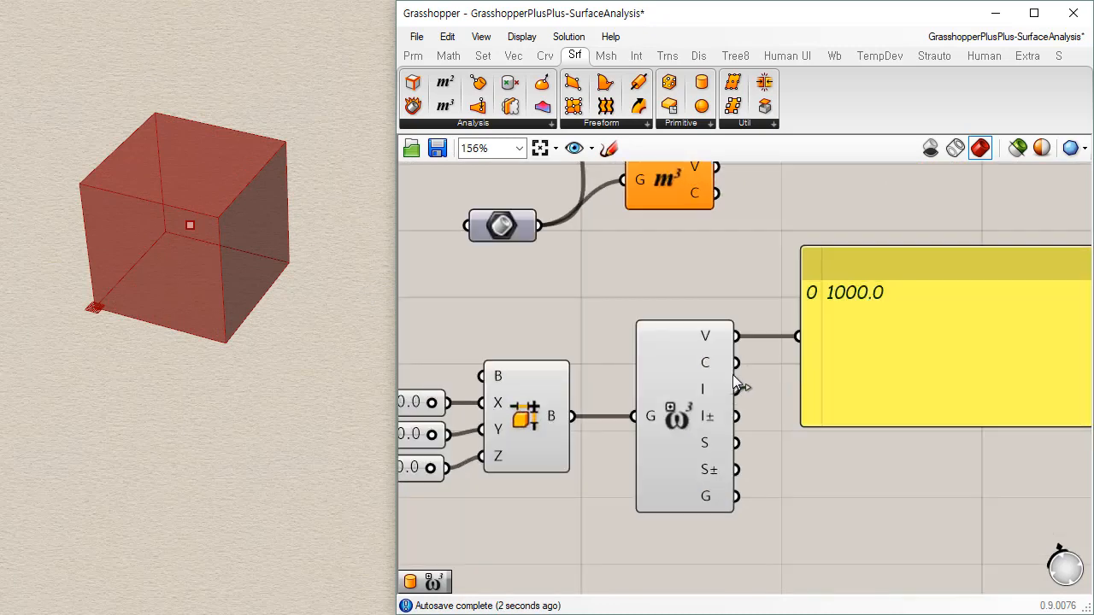
shift+drag(735, 362, 809, 335)
drag(858, 382, 869, 389)
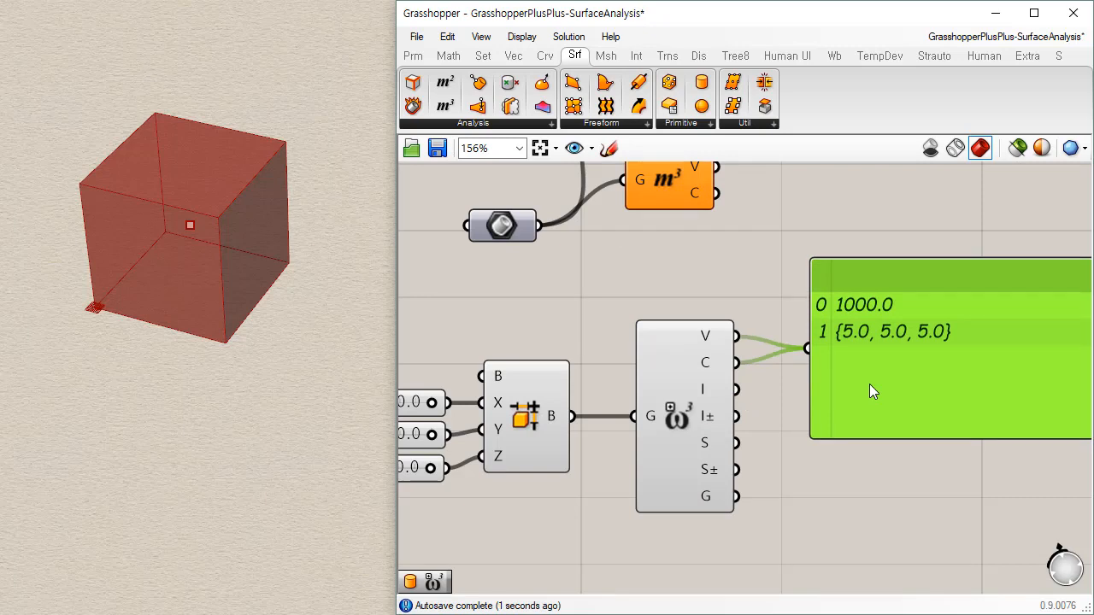
click(860, 487)
Examine the box's centroid in the viewport and read the descriptions of the Volume Moments outputs I and S.
scroll(815, 455, down, 3)
right_drag(795, 458, 717, 421)
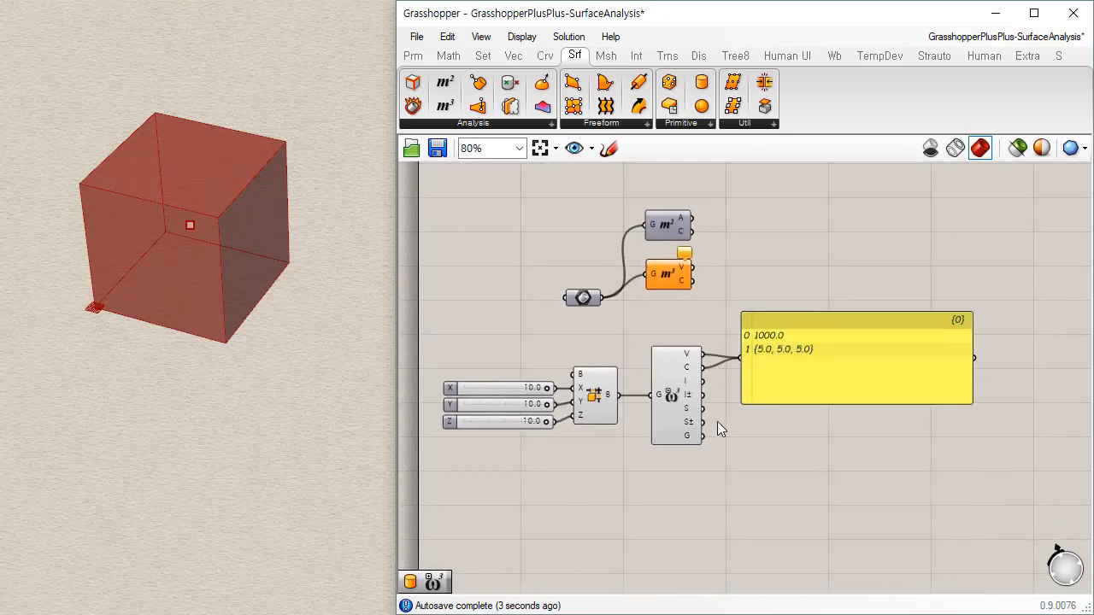
scroll(717, 422, up, 2)
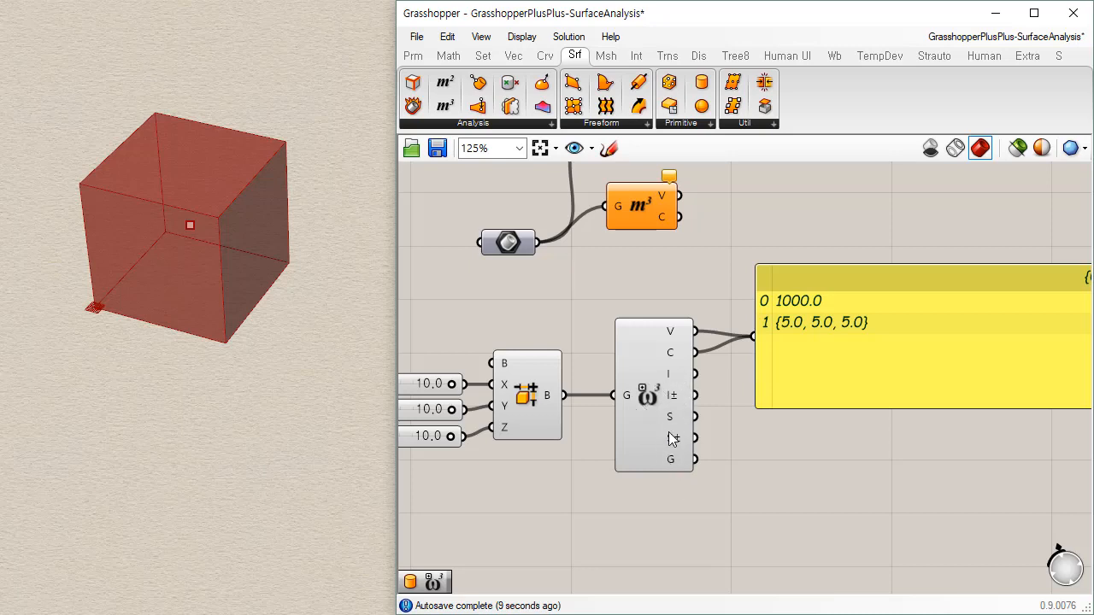
right_drag(205, 434, 258, 428)
scroll(631, 373, up, 1)
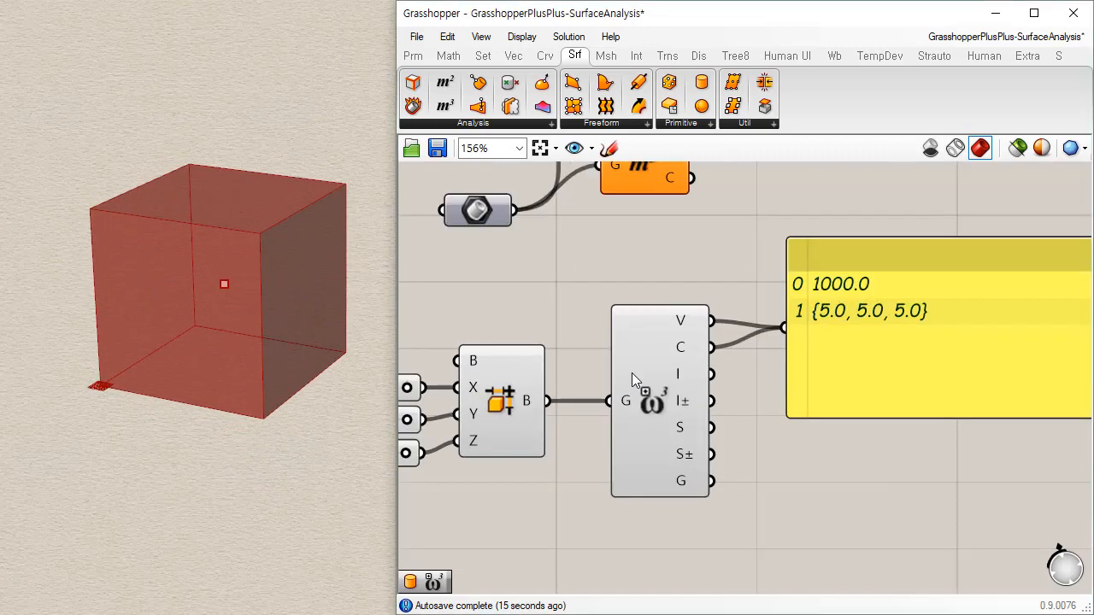
scroll(713, 365, up, 1)
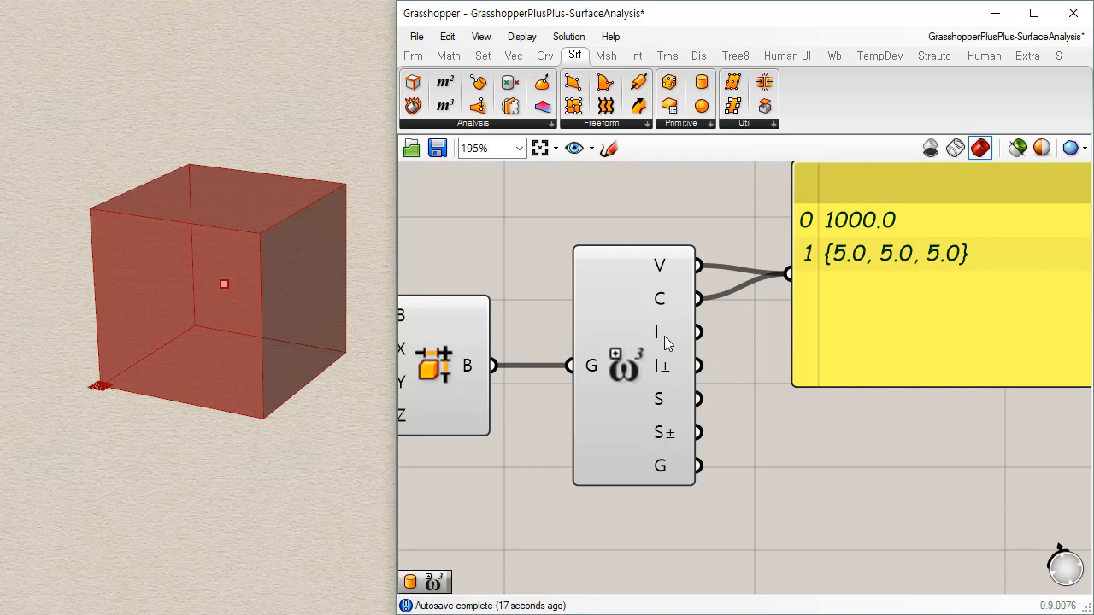
mouse_move(664, 336)
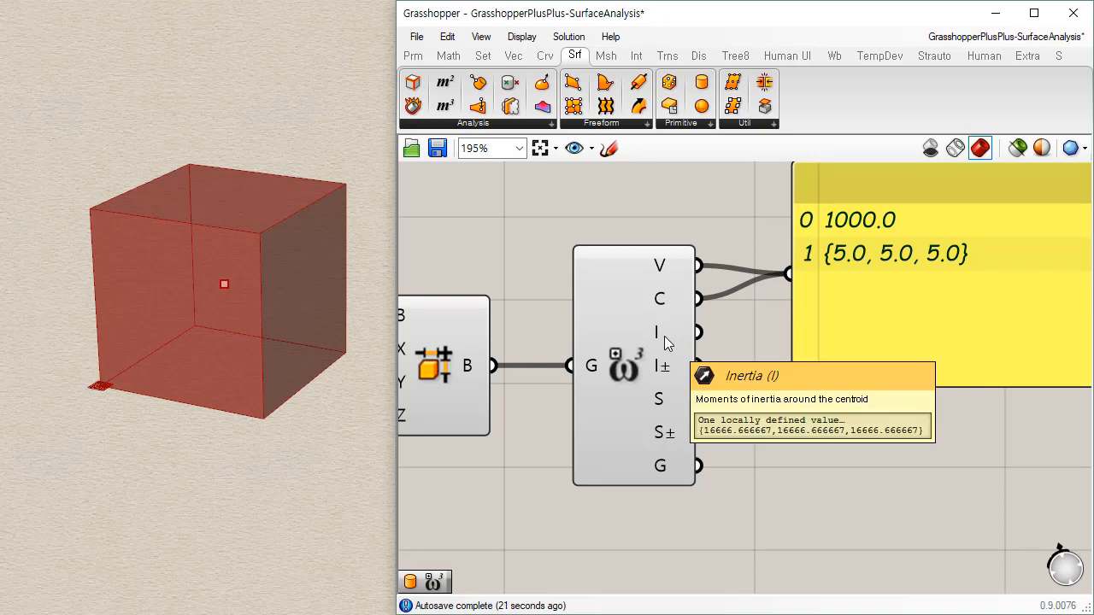
mouse_move(664, 402)
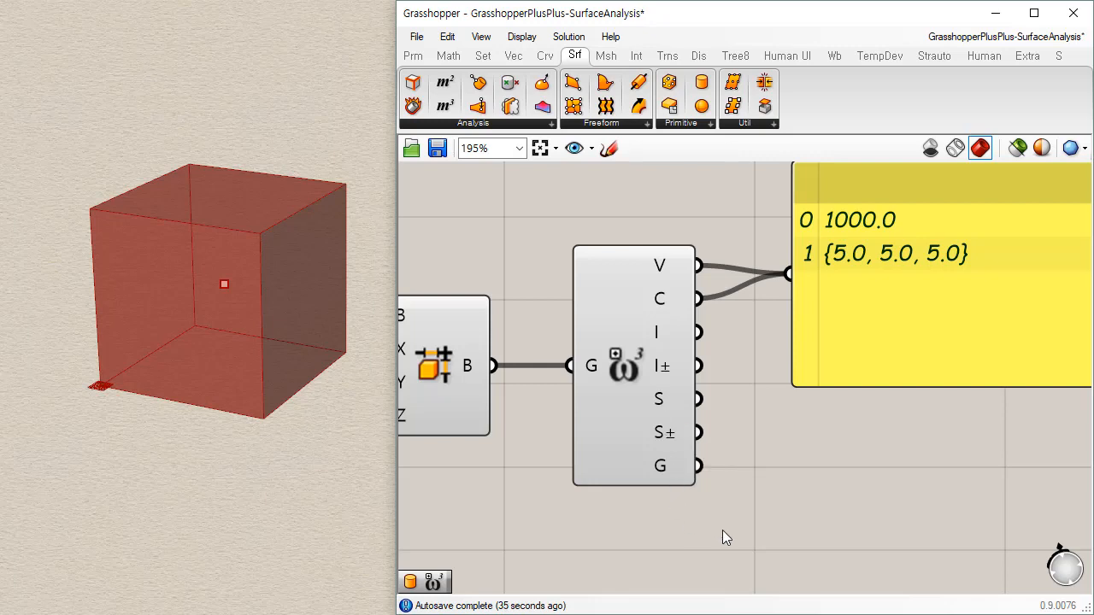
Replace the panel's sources with the Volume Moments component's I output and align the panel with it.
drag(698, 333, 825, 272)
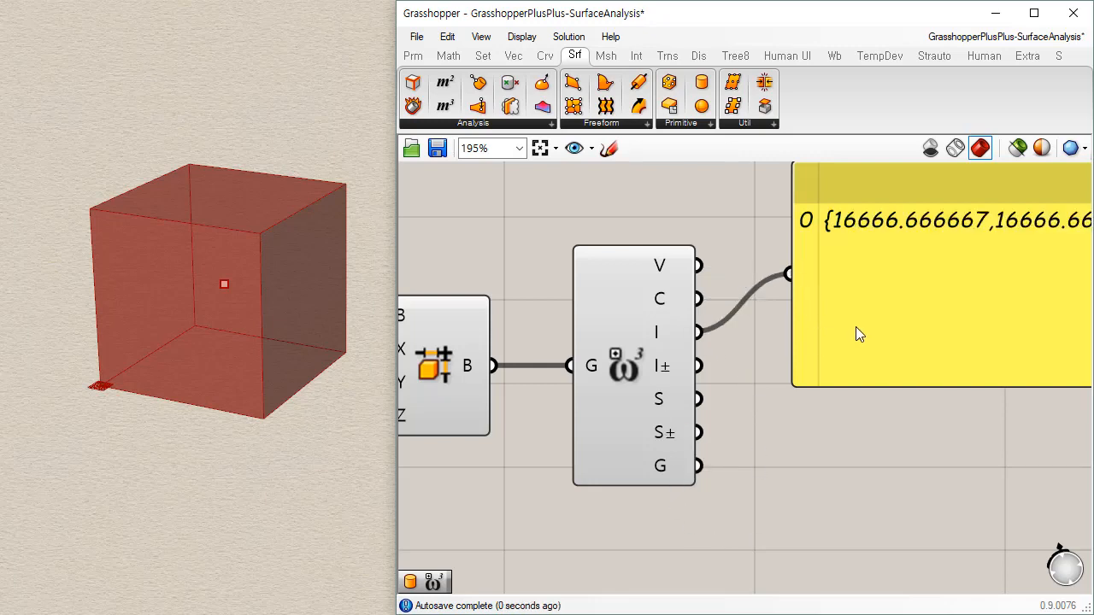
drag(856, 327, 847, 397)
scroll(760, 396, down, 2)
right_drag(837, 429, 687, 393)
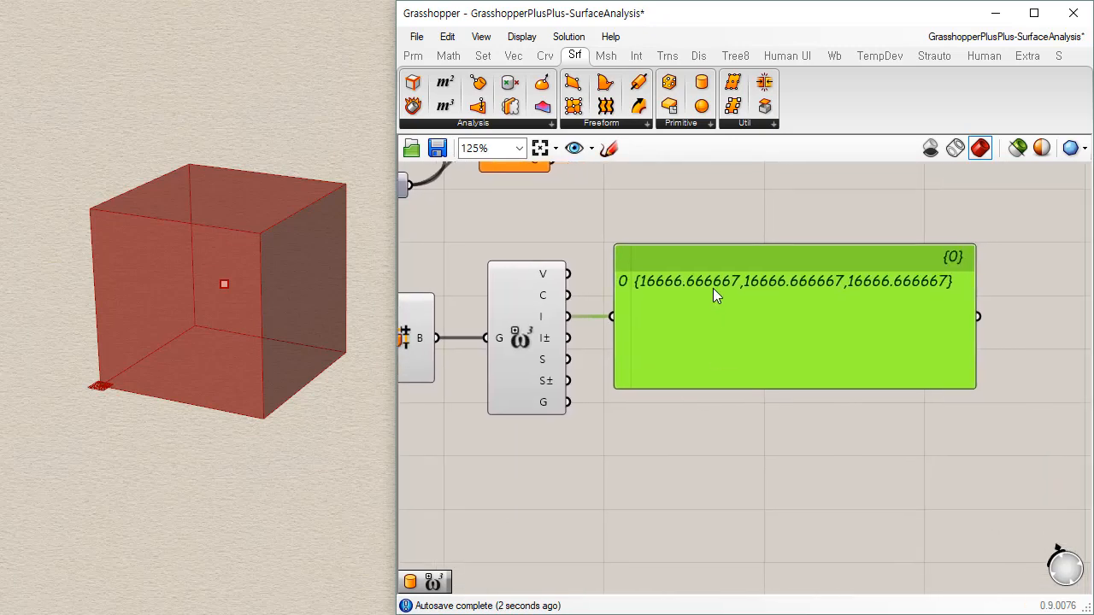
click(725, 424)
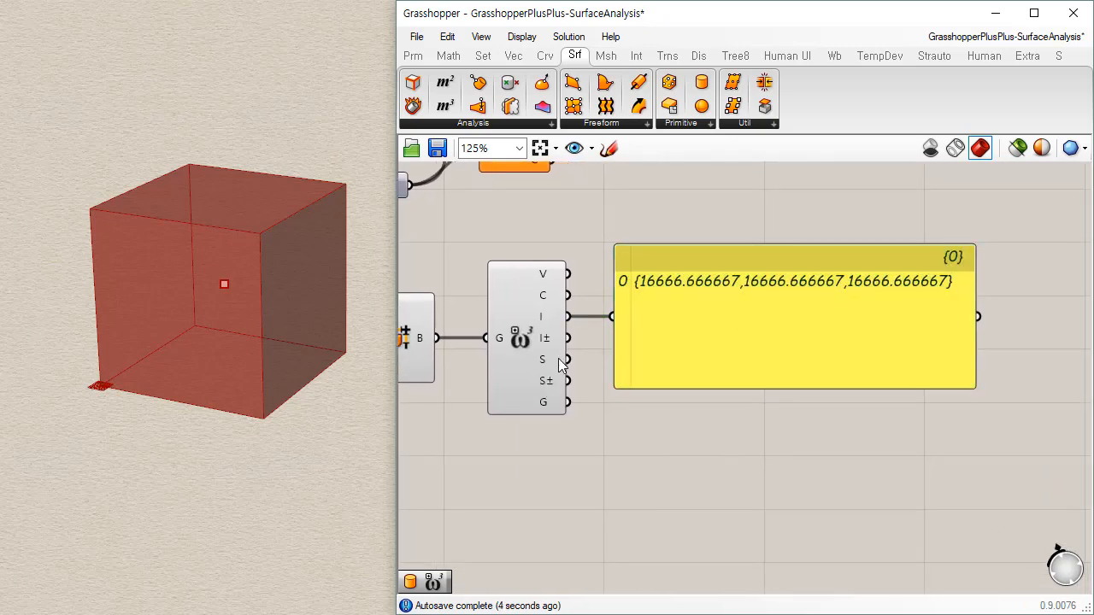
Add the Volume Moments component's S output to the panel alongside I and shift the panel slightly.
drag(567, 359, 614, 323)
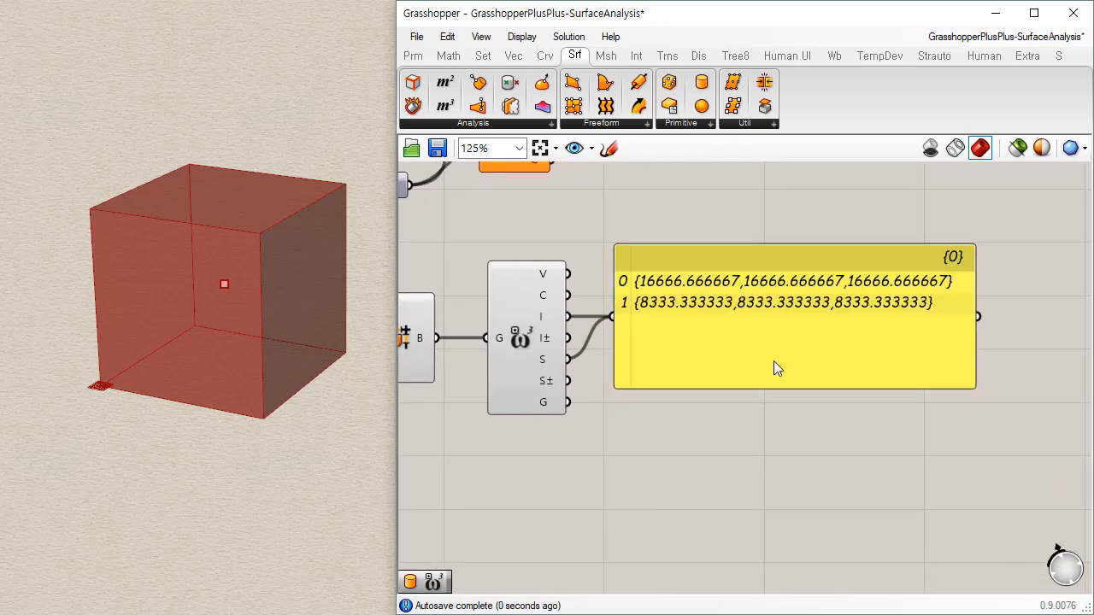
drag(734, 350, 745, 371)
click(594, 444)
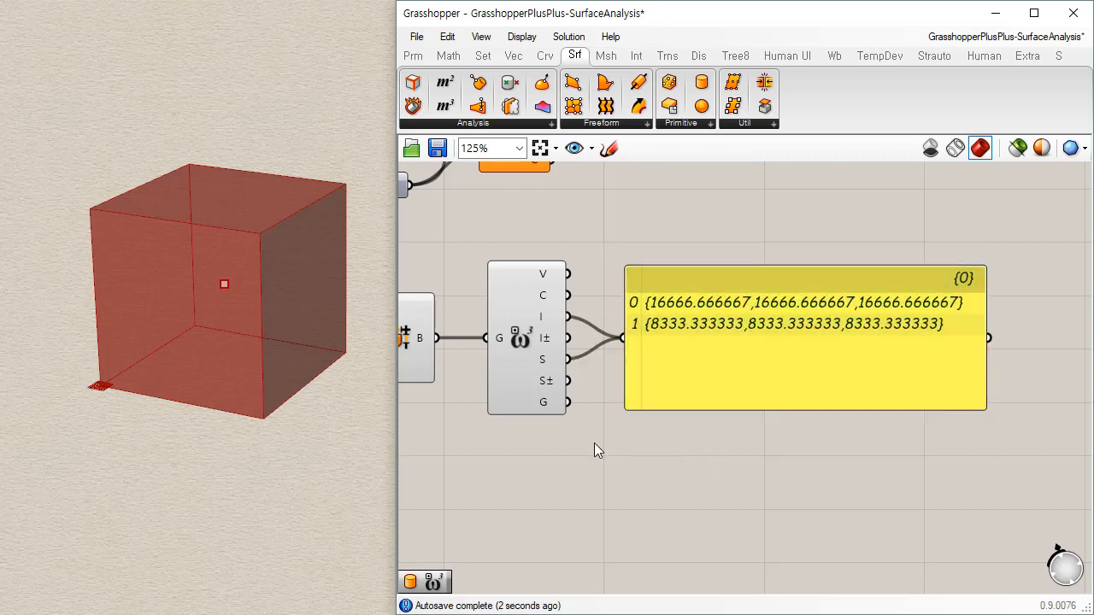
Compare the descriptions of the Inertia (I) and Secondary (S) outputs with their values in the panel.
right_drag(555, 438, 669, 433)
right_drag(667, 323, 612, 339)
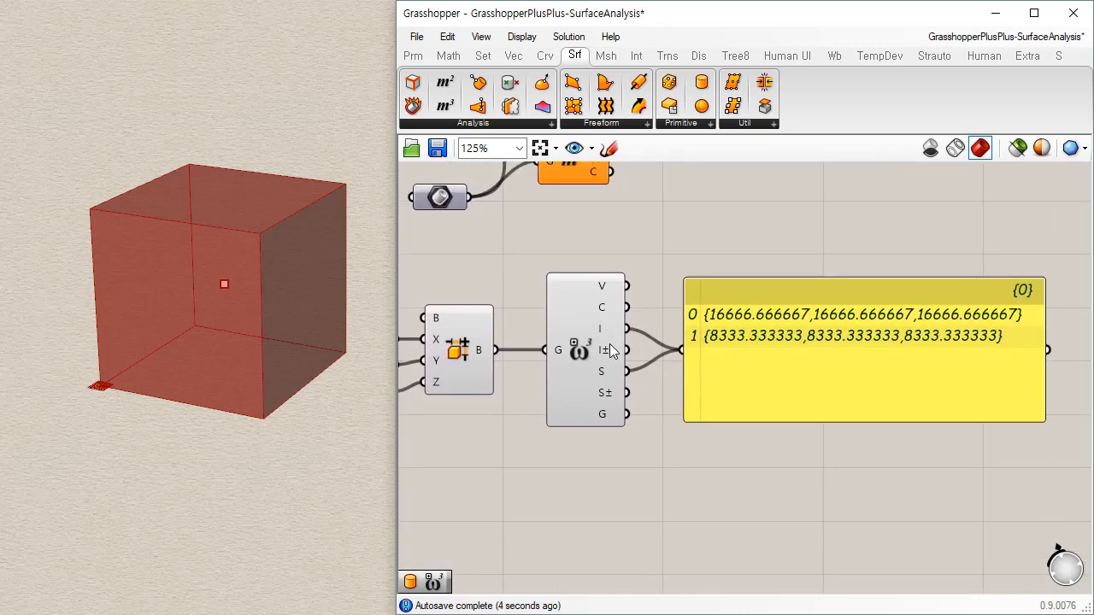
scroll(612, 338, up, 1)
mouse_move(600, 317)
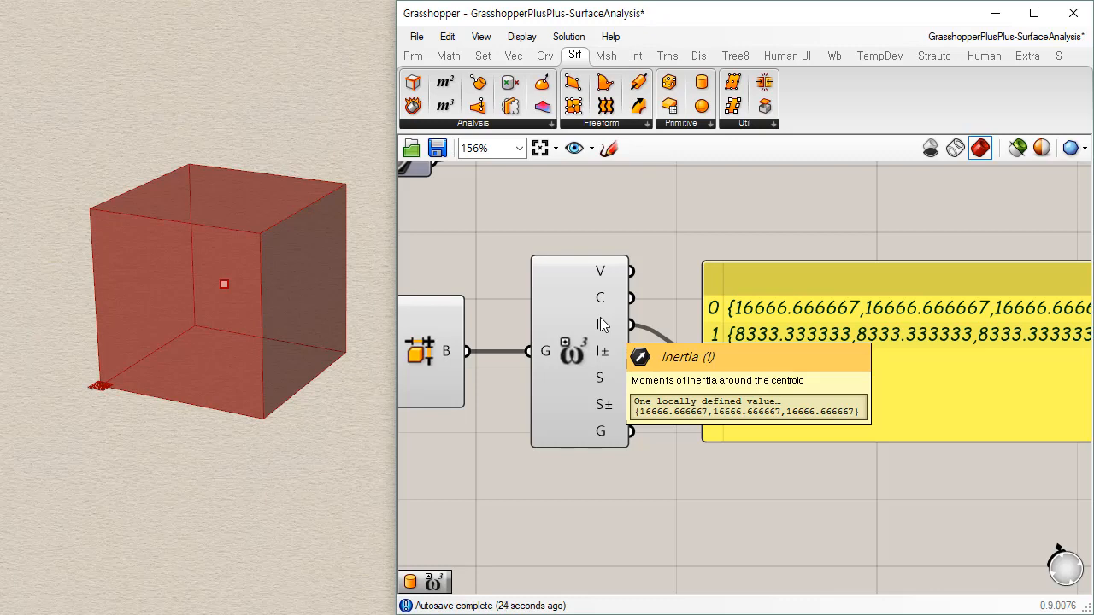
right_drag(674, 422, 586, 418)
mouse_move(516, 376)
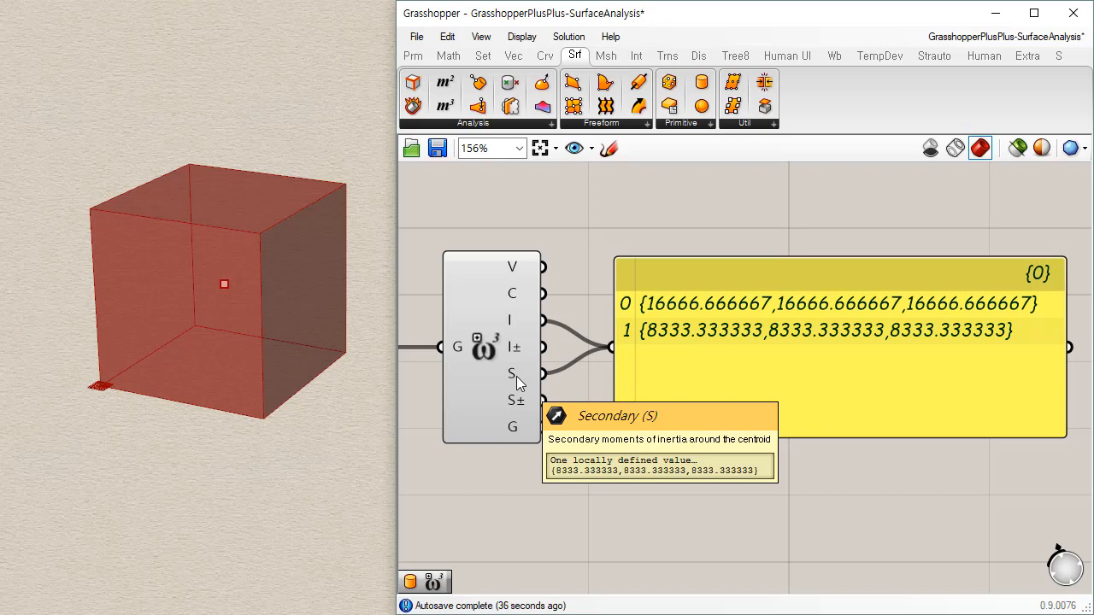
Set the Domain Box's X slider to 6.0 to update the inertia values in the panel.
scroll(632, 446, down, 4)
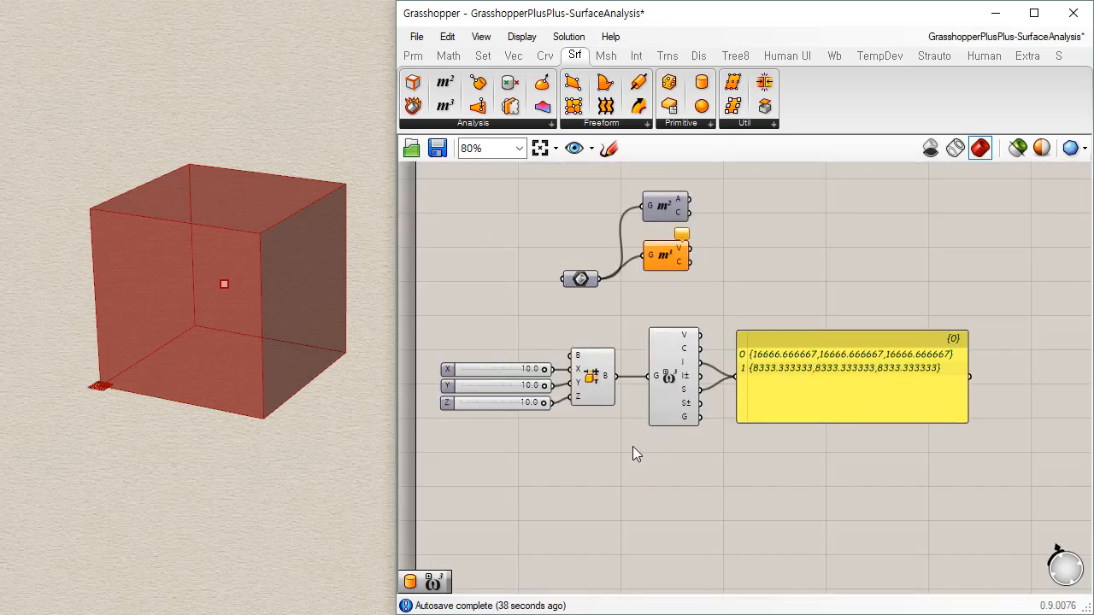
scroll(534, 306, up, 3)
double_click(564, 298)
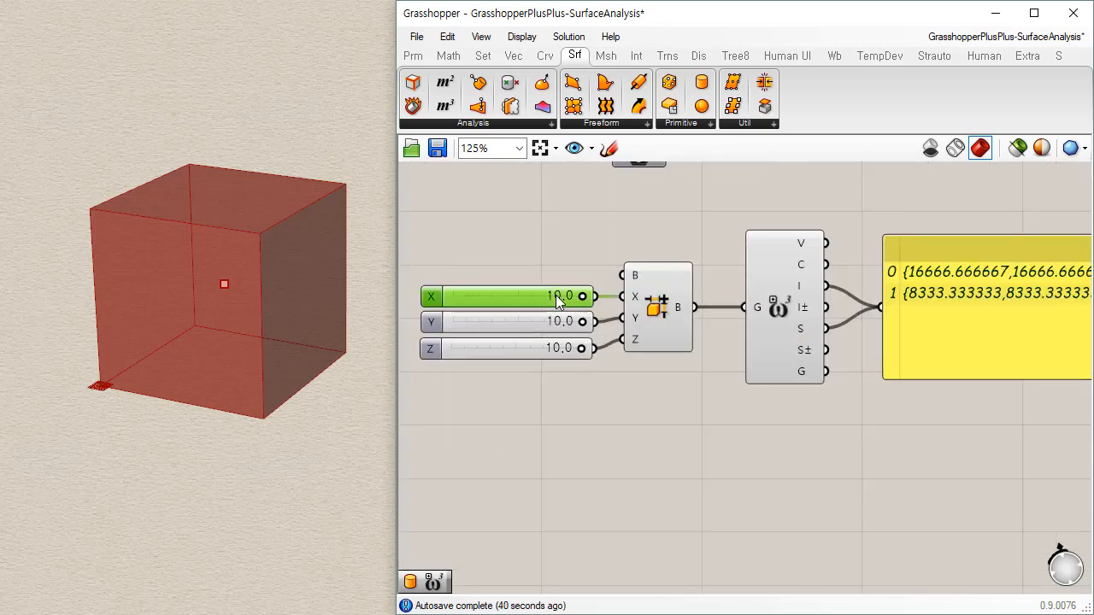
text(6.)
key(Return)
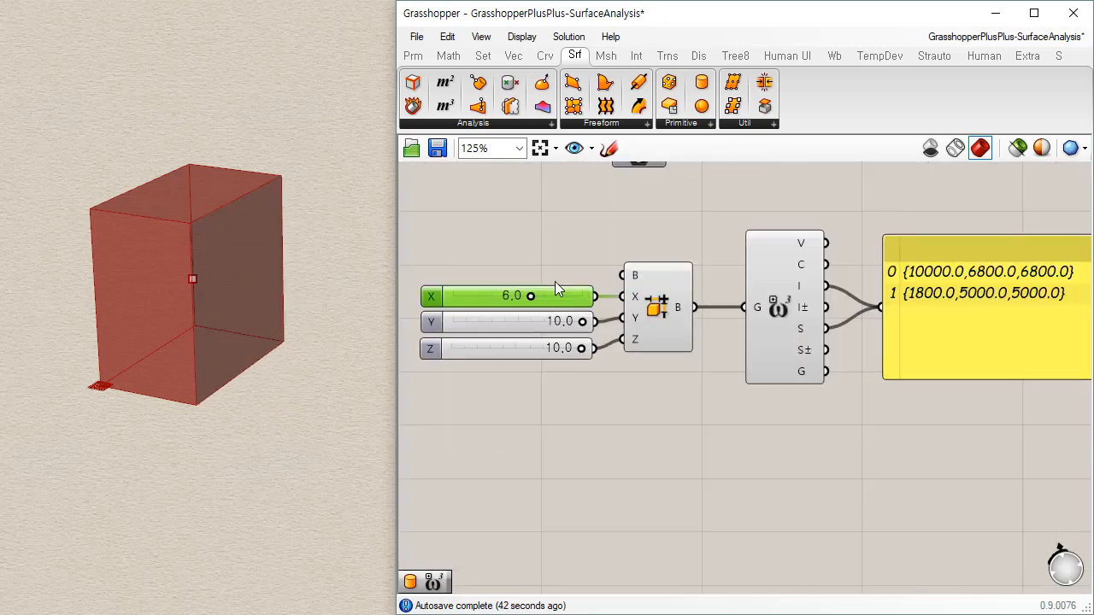
Examine the Domain Box from several angles against the Inertia and Secondary values listed in the panel.
right_drag(730, 417, 623, 424)
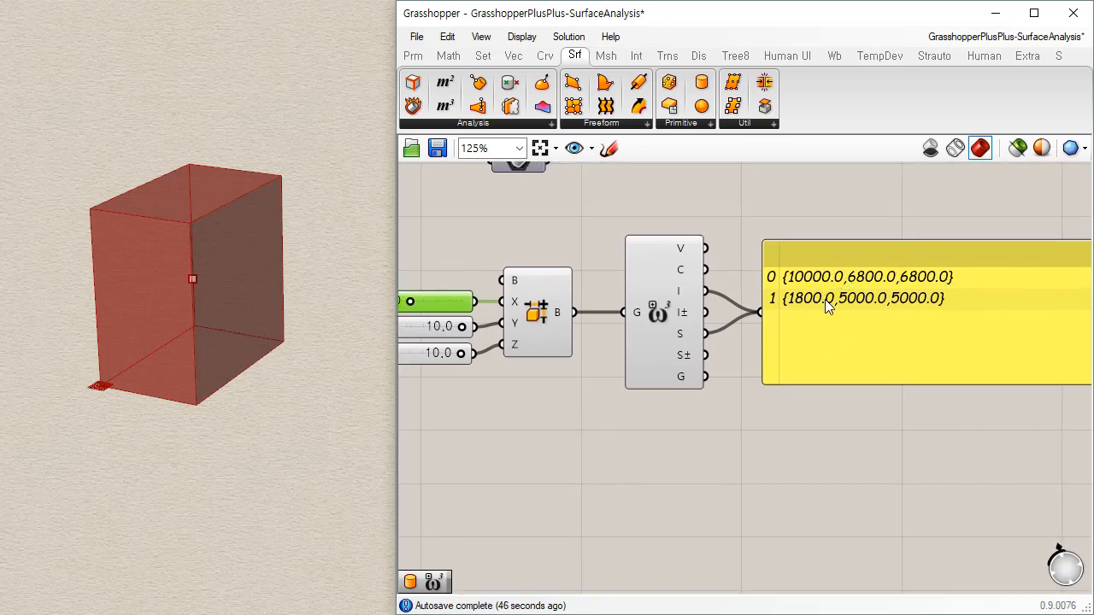
right_drag(303, 413, 267, 443)
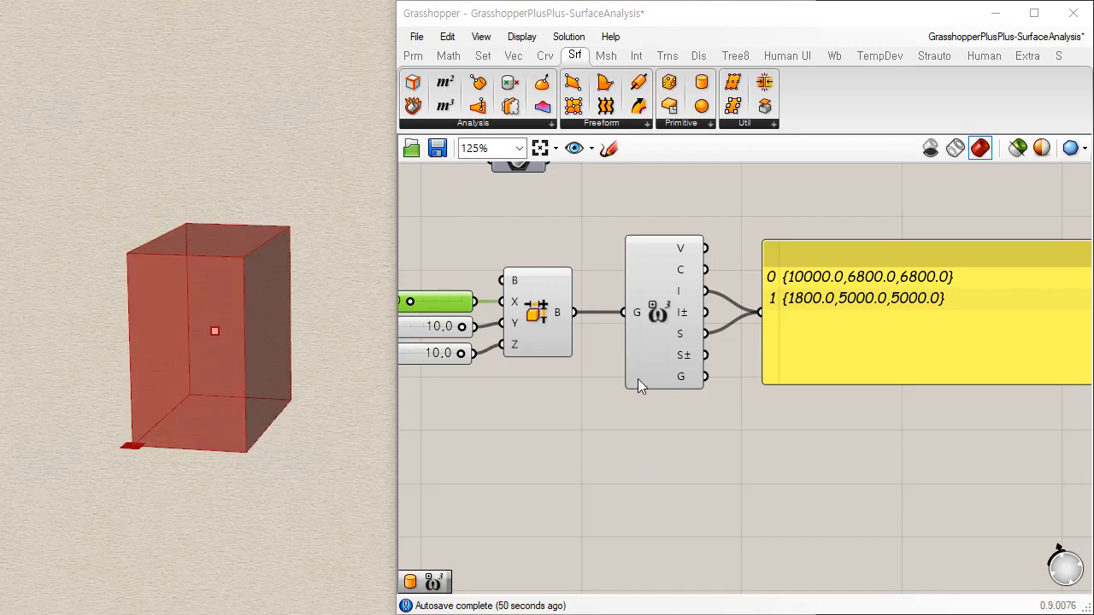
right_drag(583, 389, 652, 363)
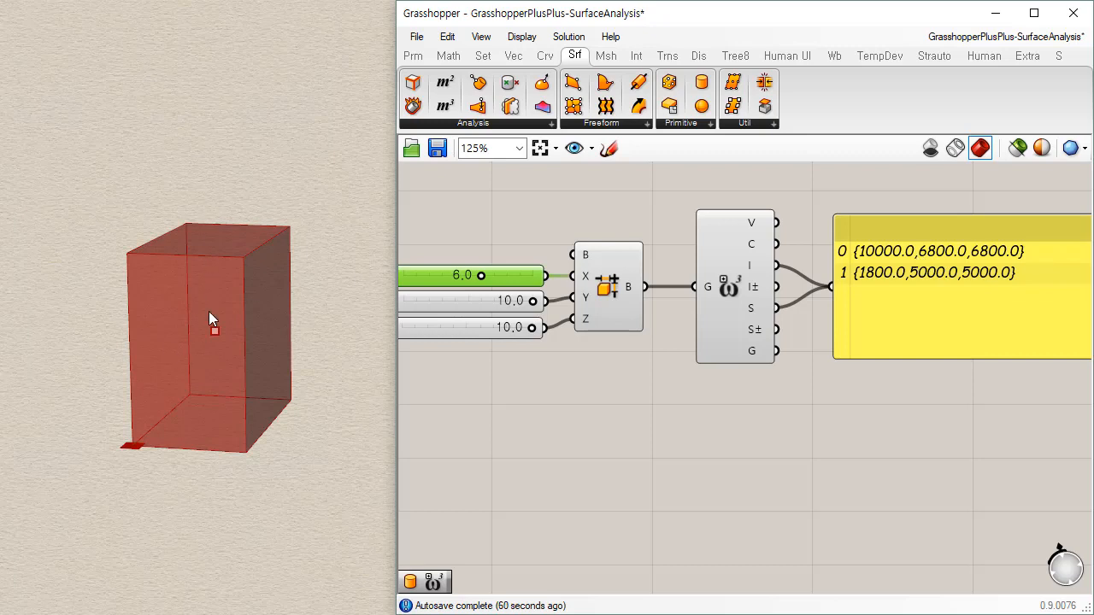
right_drag(211, 181, 150, 397)
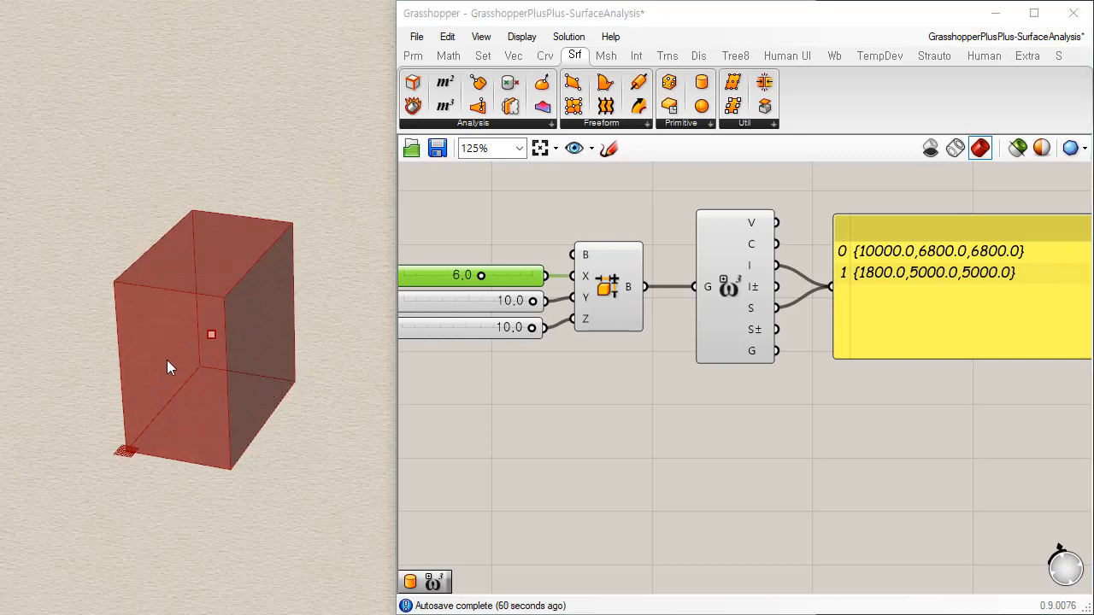
right_drag(274, 299, 271, 325)
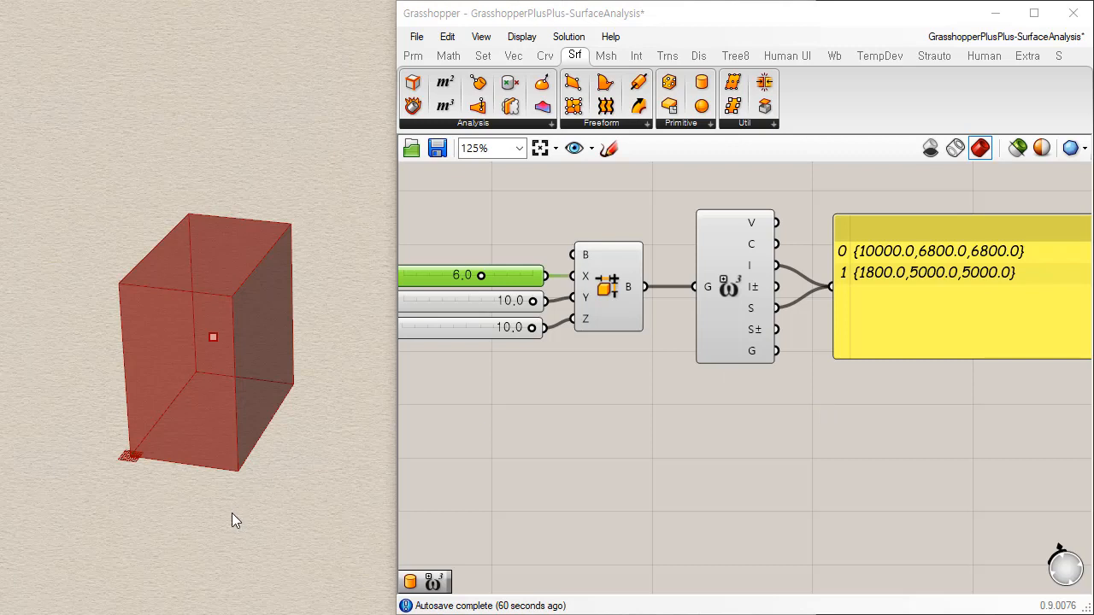
right_drag(232, 513, 261, 468)
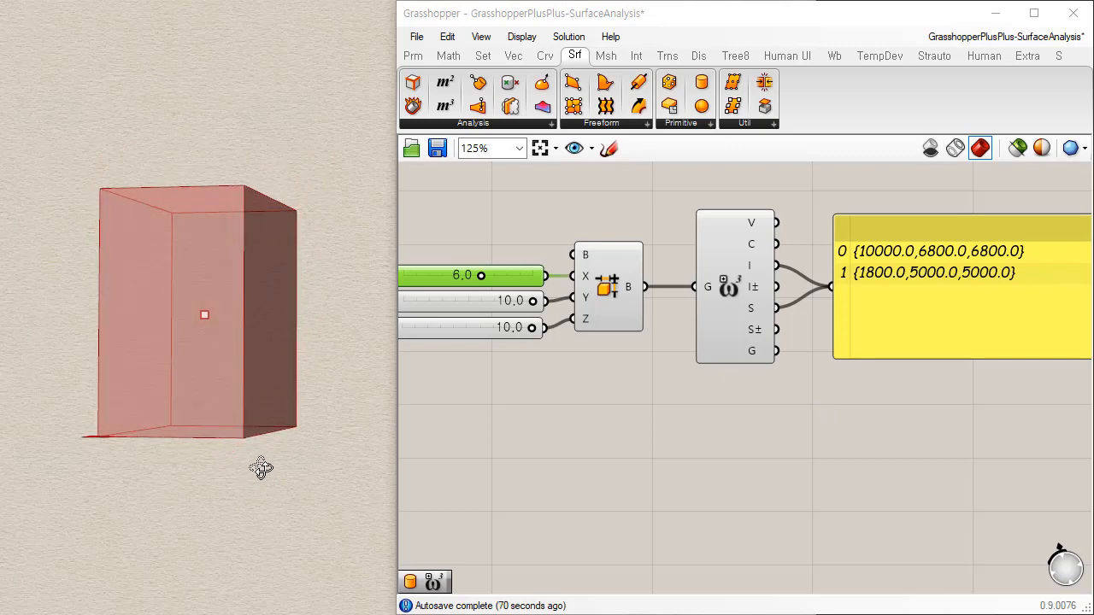
click(821, 488)
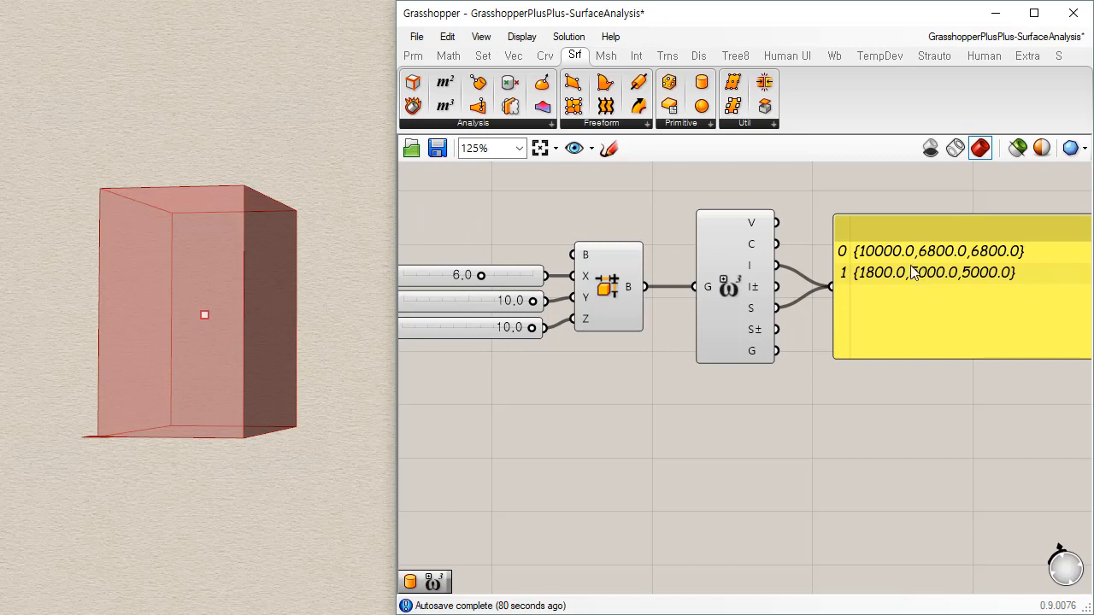
right_drag(254, 300, 355, 465)
right_drag(140, 596, 209, 505)
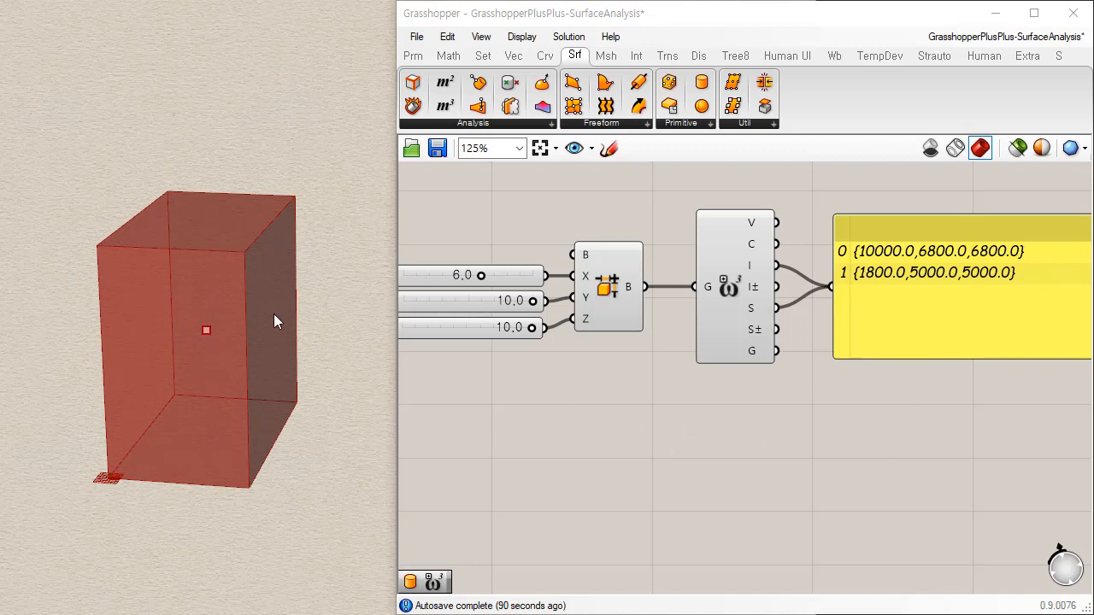
right_drag(273, 314, 199, 328)
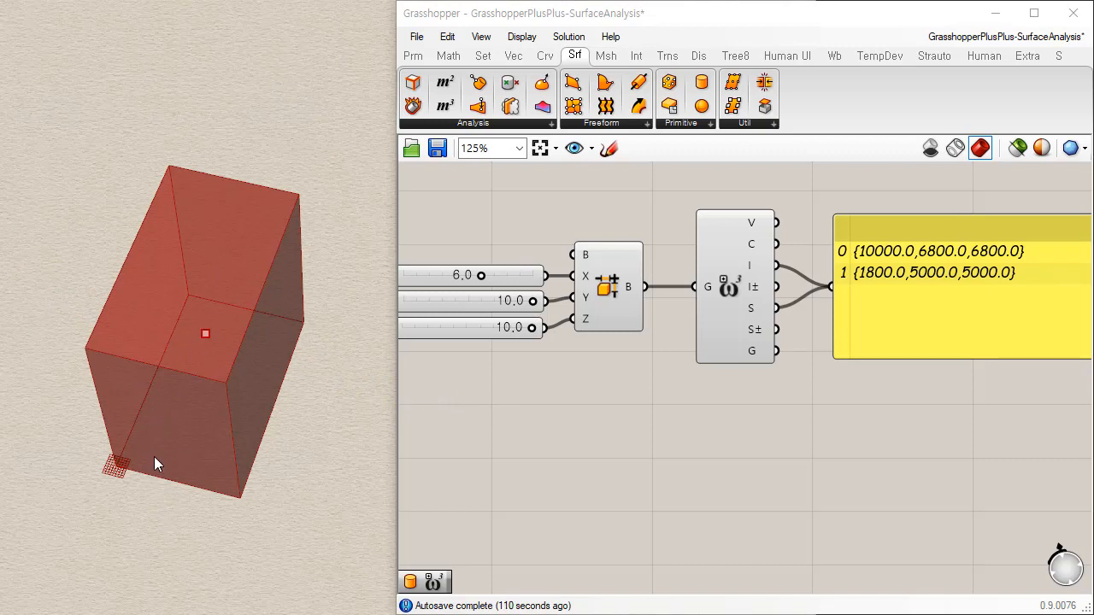
right_drag(252, 471, 307, 434)
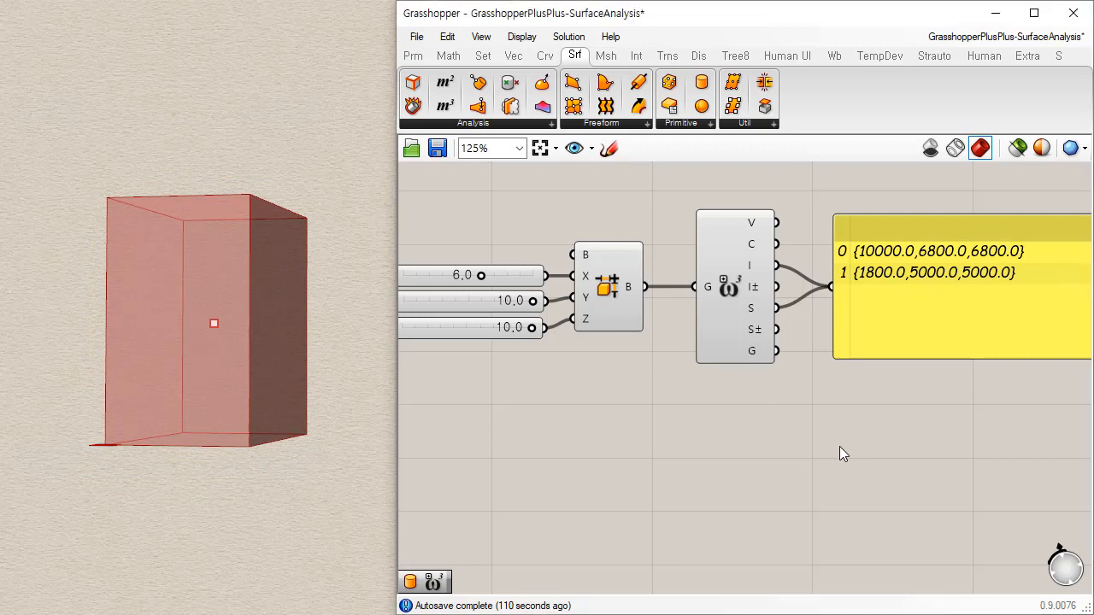
right_drag(200, 457, 270, 477)
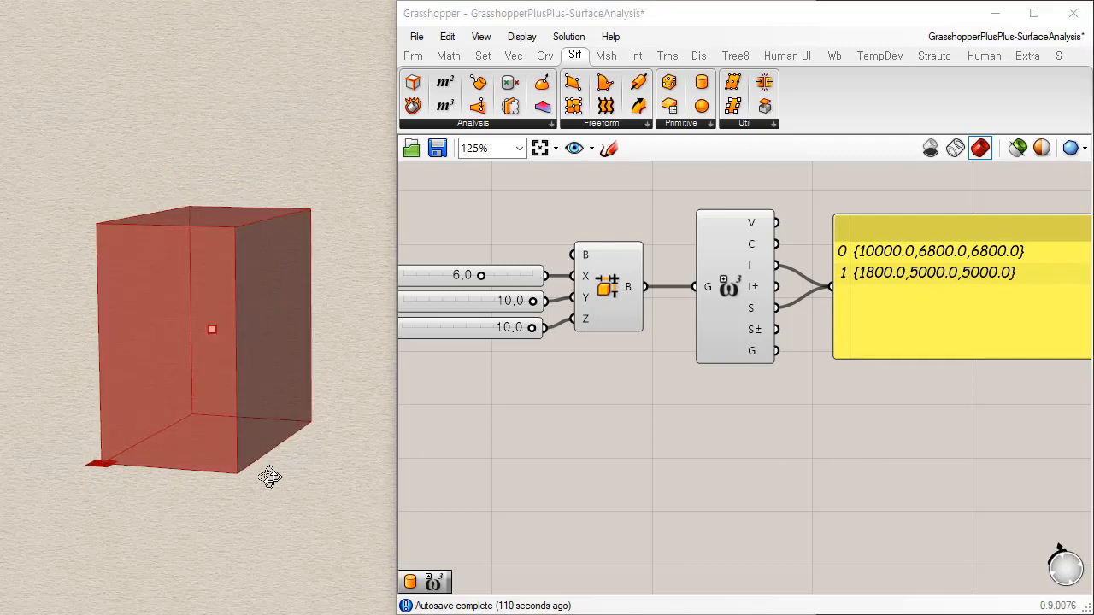
Replace the panel's sources with the Volume Moments component's G (Gyration) output.
double_click(595, 372)
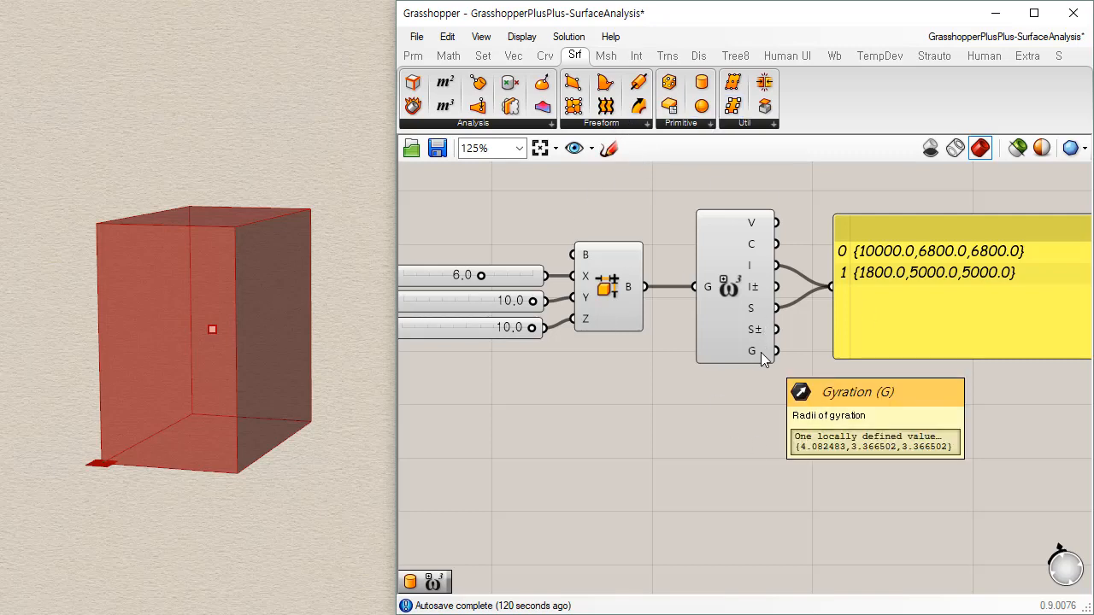
shift+drag(775, 351, 857, 324)
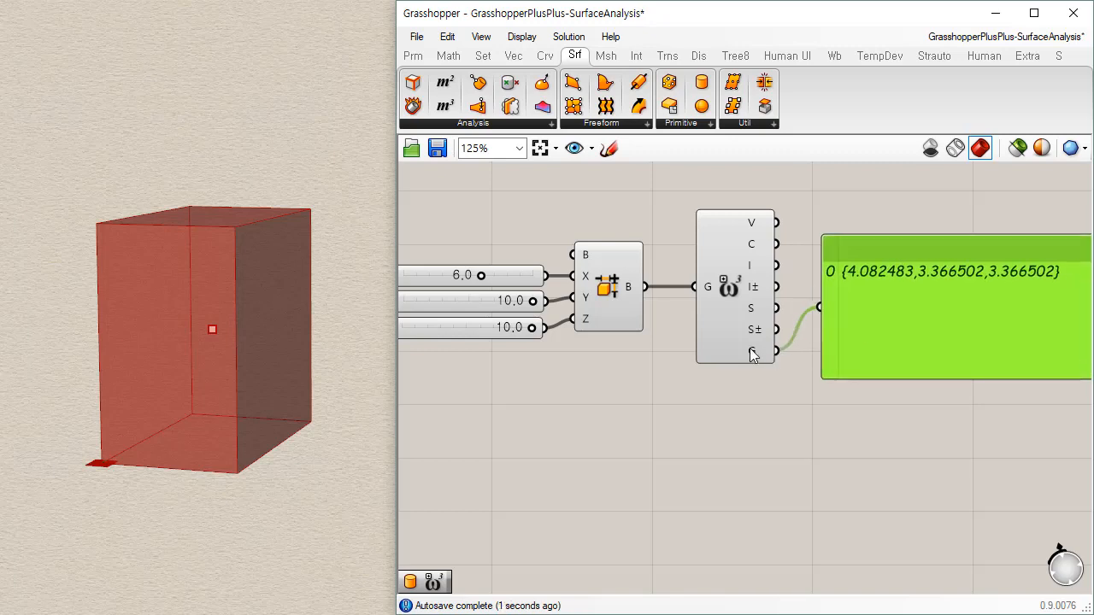
mouse_move(751, 356)
Set the Domain Box's X slider to 5.7 and compare the box with the gyration values in the panel.
right_drag(358, 247, 294, 408)
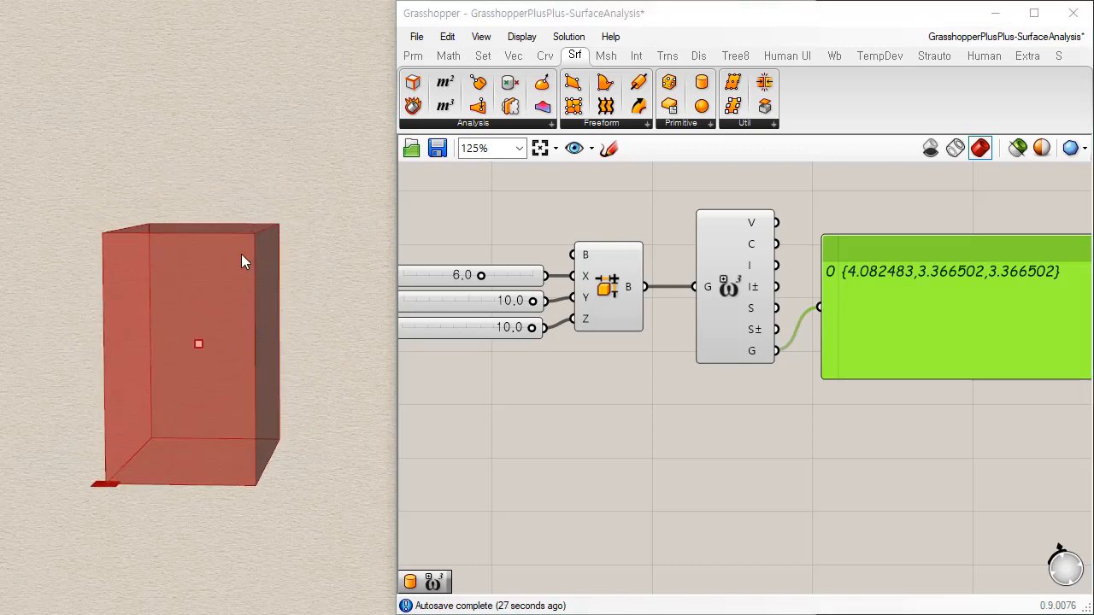
mouse_move(269, 269)
right_down()
mouse_move(254, 327)
mouse_move(281, 269)
right_up()
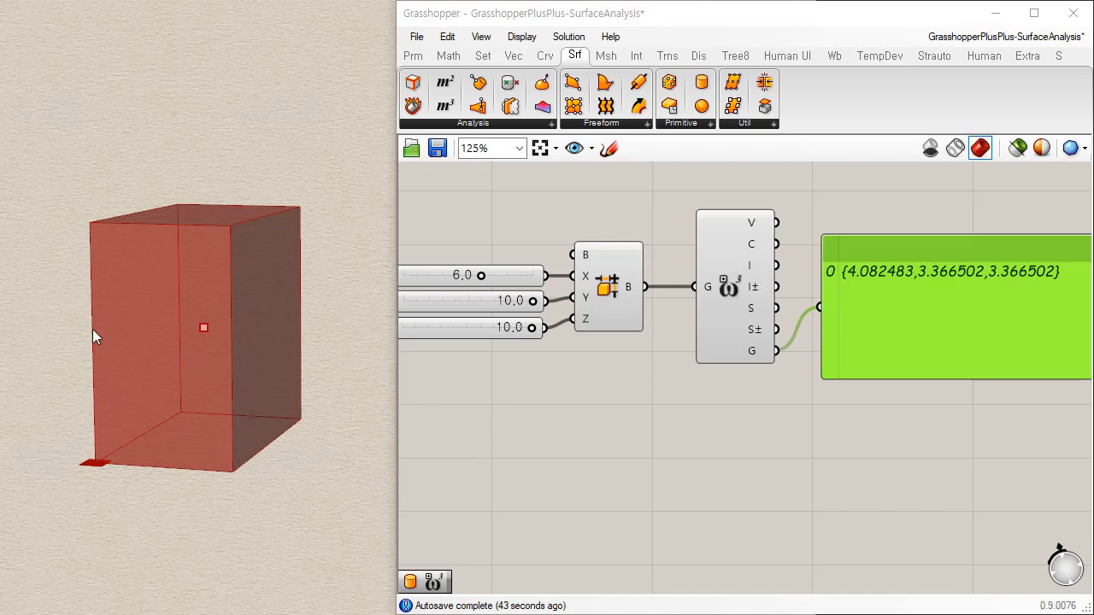
right_drag(253, 371, 282, 340)
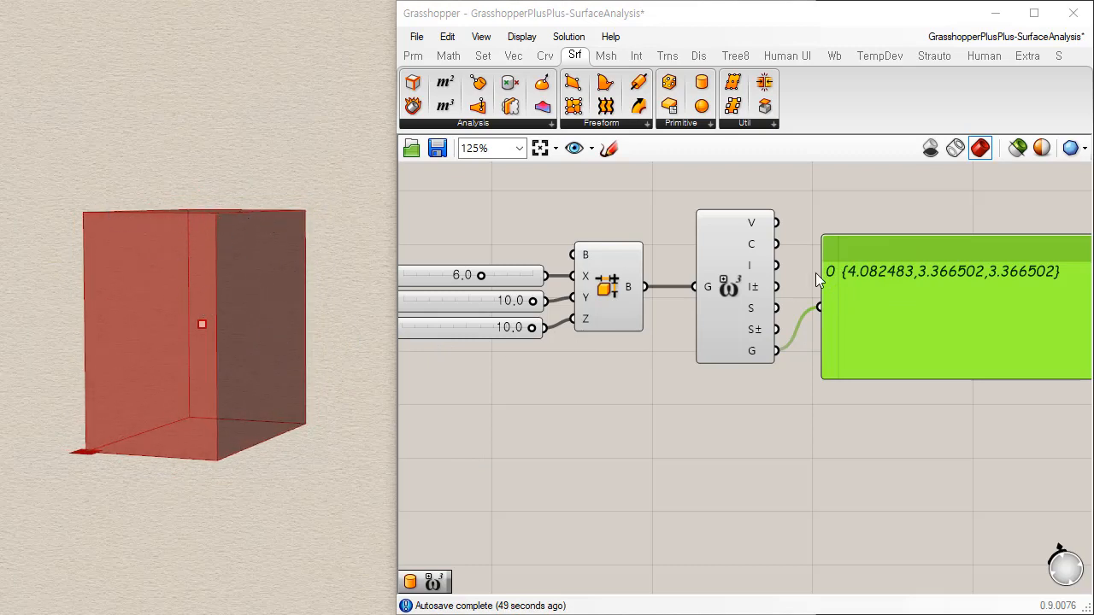
mouse_move(478, 275)
mouse_down()
mouse_move(562, 278)
mouse_move(447, 276)
mouse_move(477, 275)
mouse_up()
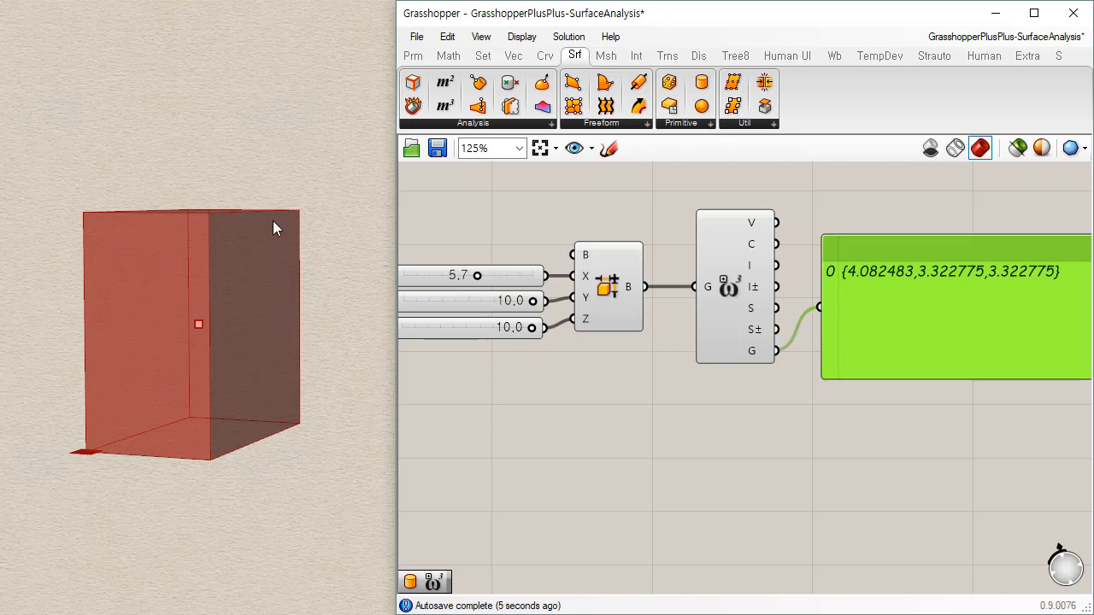
right_drag(212, 206, 190, 253)
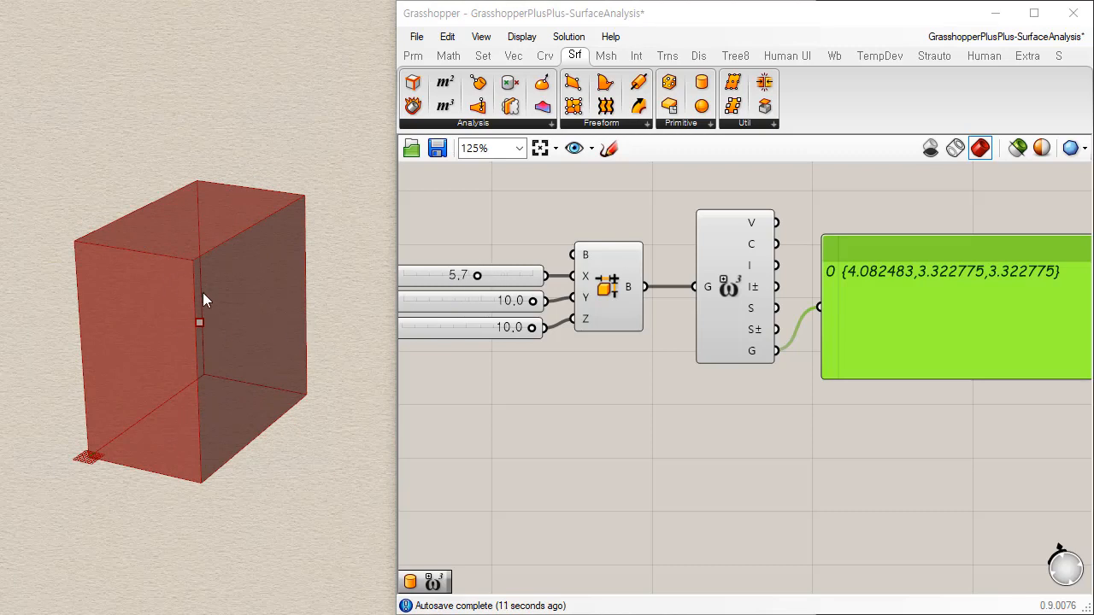
right_drag(286, 400, 272, 371)
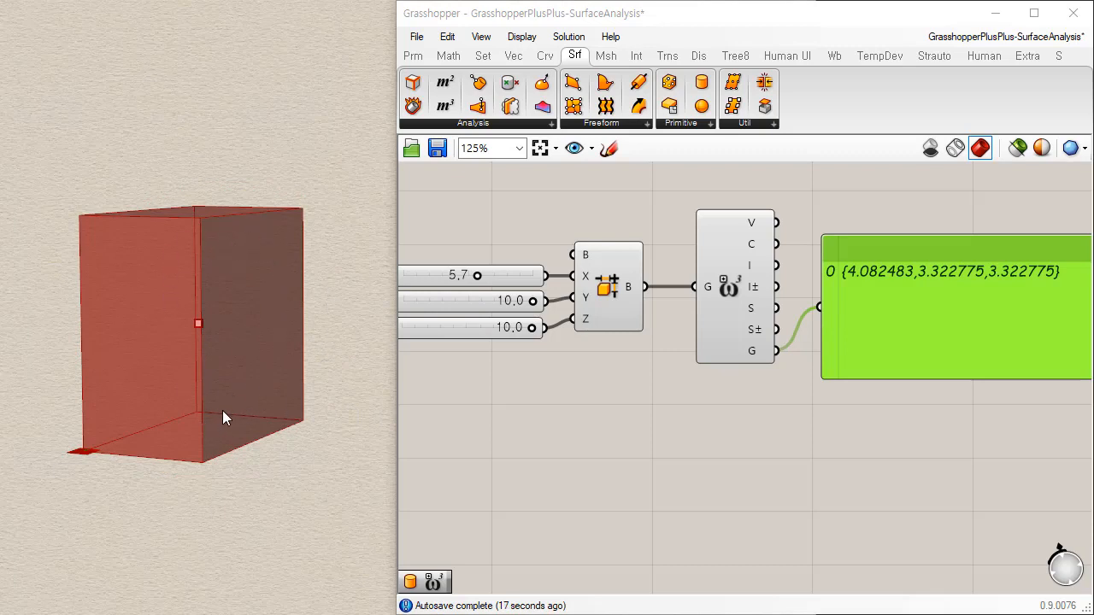
Move the Volume Moments component slightly closer to the Domain Box and align the panel with its G output.
click(808, 431)
click(744, 359)
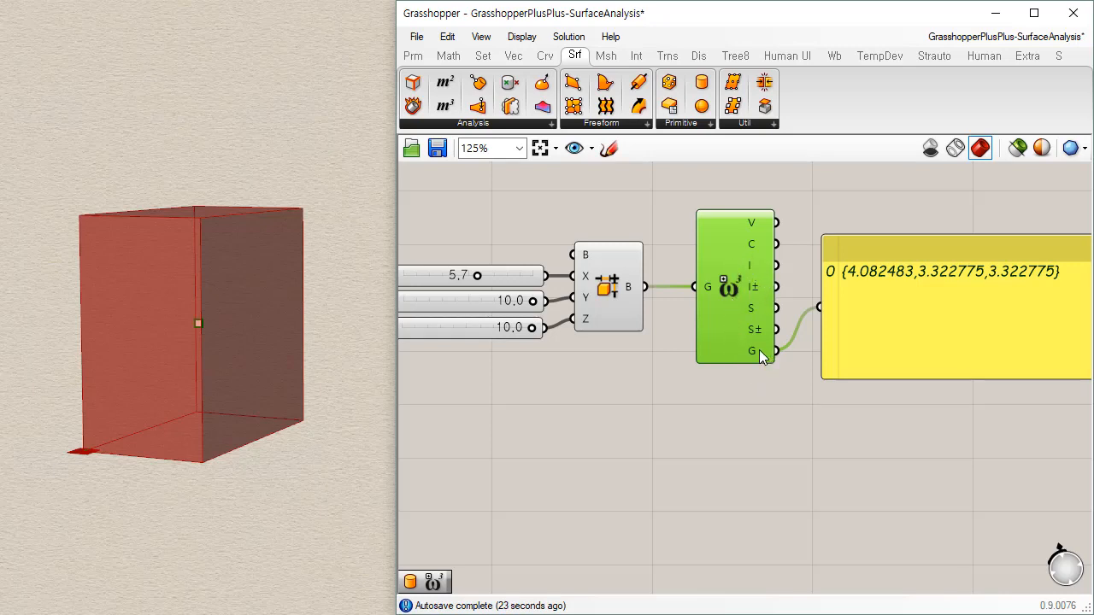
click(773, 447)
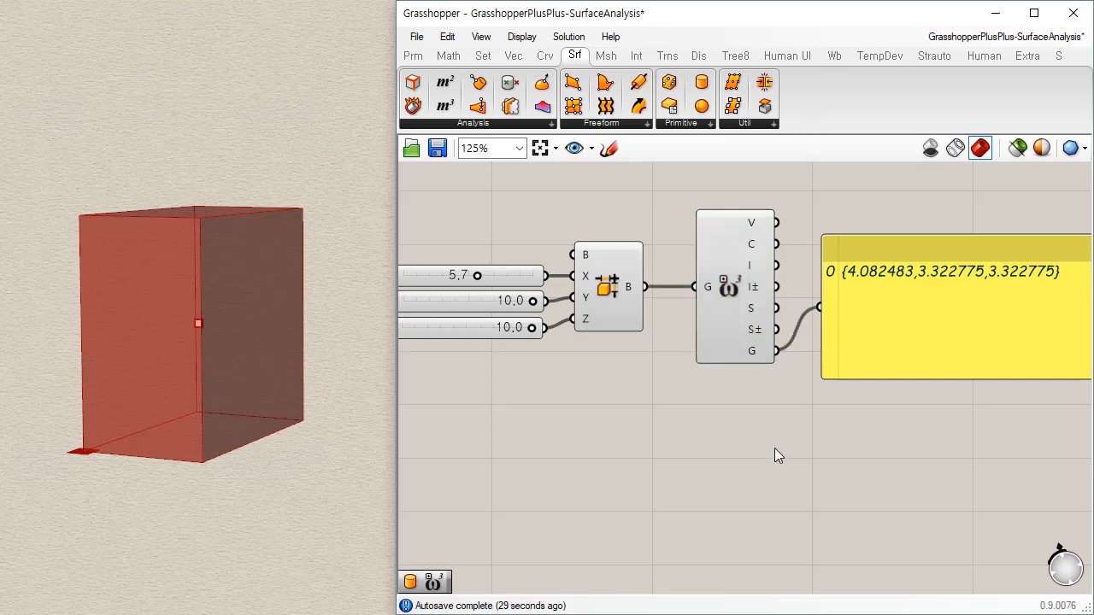
drag(735, 330, 718, 331)
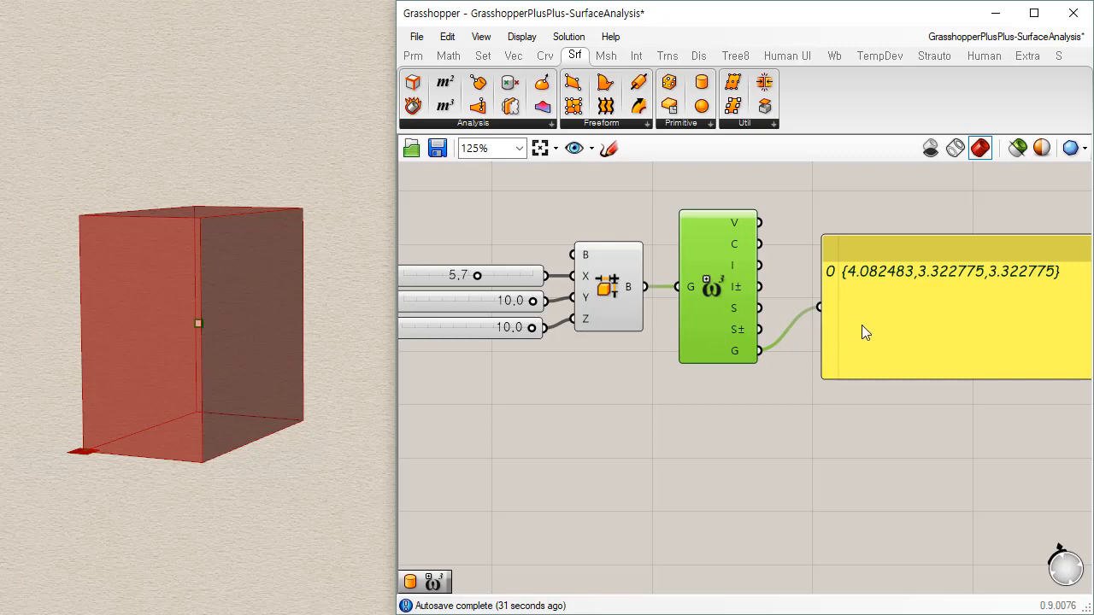
drag(862, 325, 840, 366)
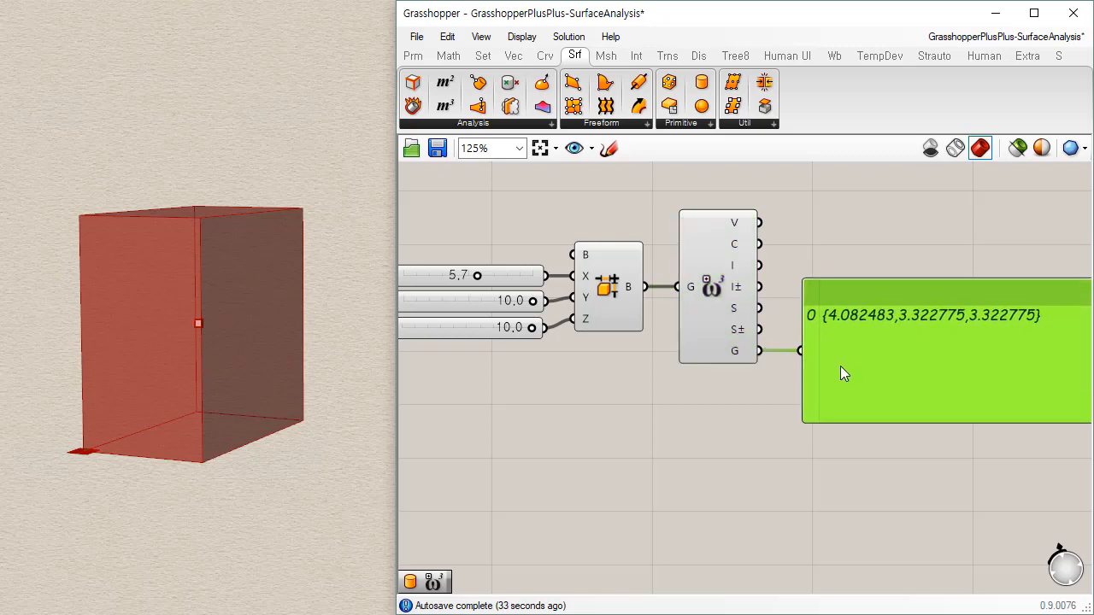
right_drag(264, 506, 297, 503)
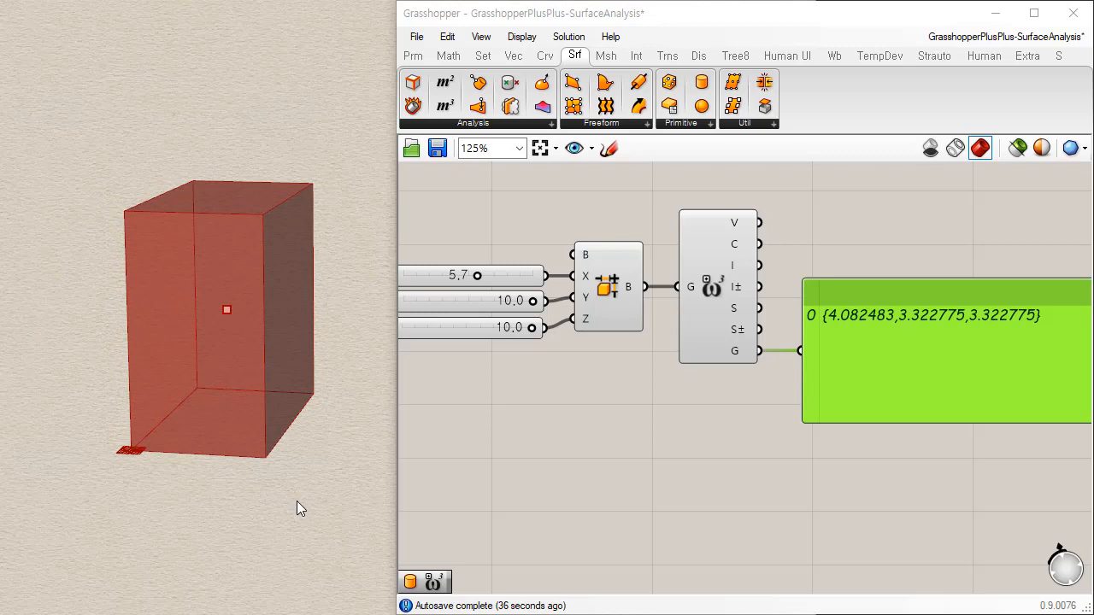
click(657, 502)
right_drag(274, 482, 276, 462)
shift+right_drag(307, 420, 329, 467)
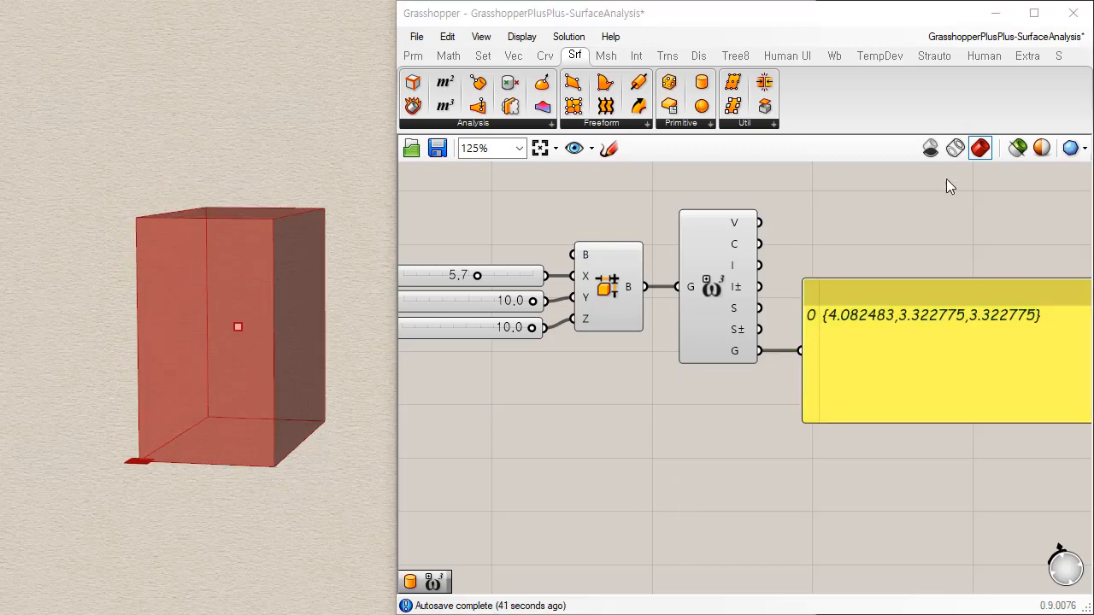
Place an Area Moments component on the canvas below the Volume Moments component.
click(1007, 202)
click(551, 124)
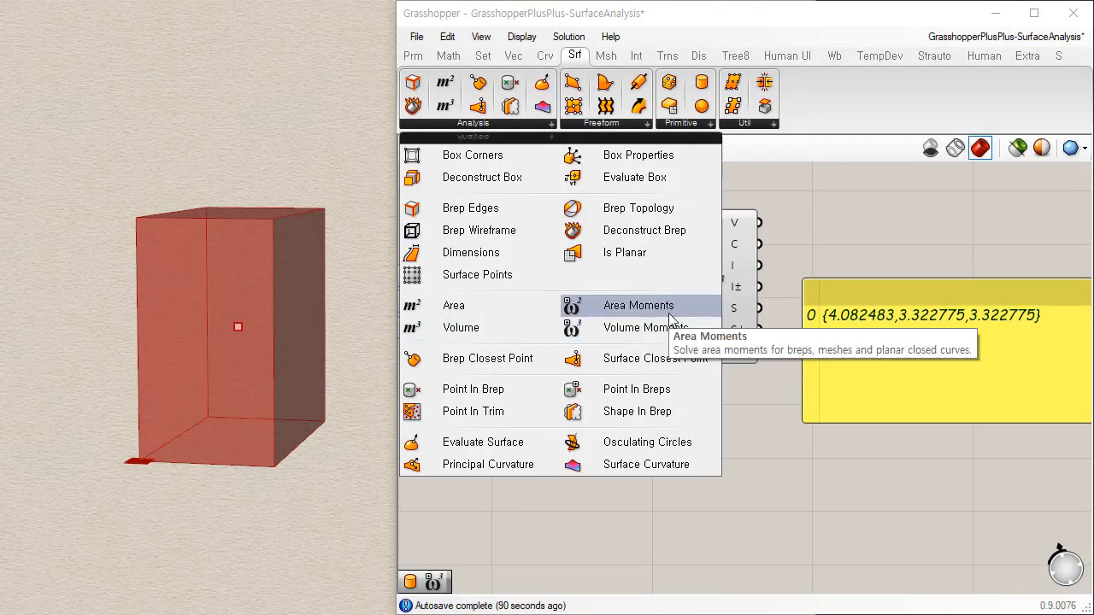
drag(669, 306, 712, 500)
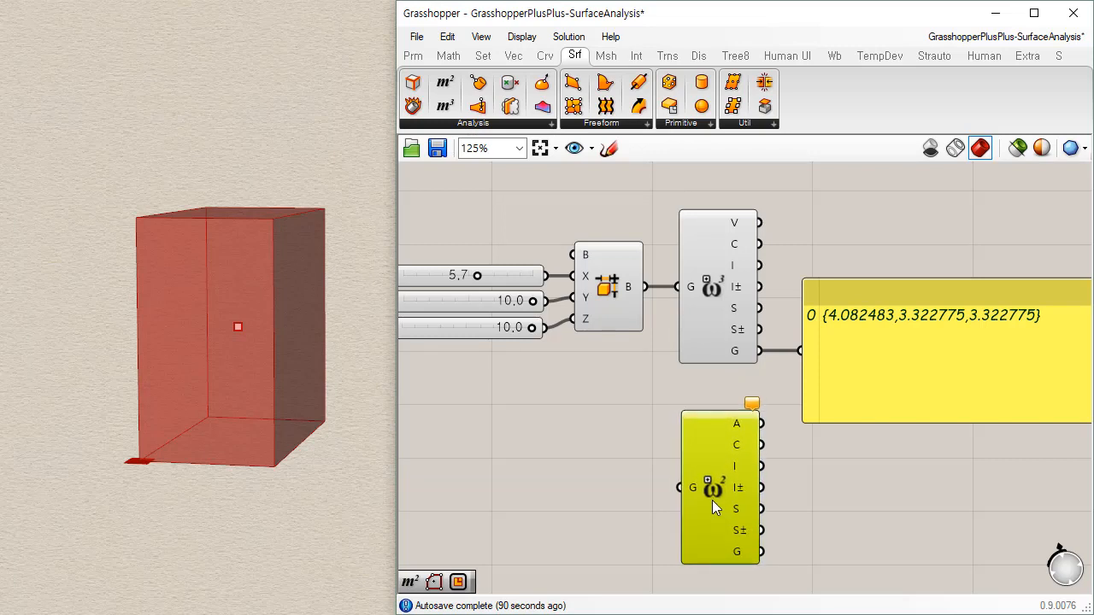
click(816, 497)
Set the X slider to 6.0 and connect the Domain Box's B output to the Area Moments component's G input.
right_drag(747, 411, 734, 371)
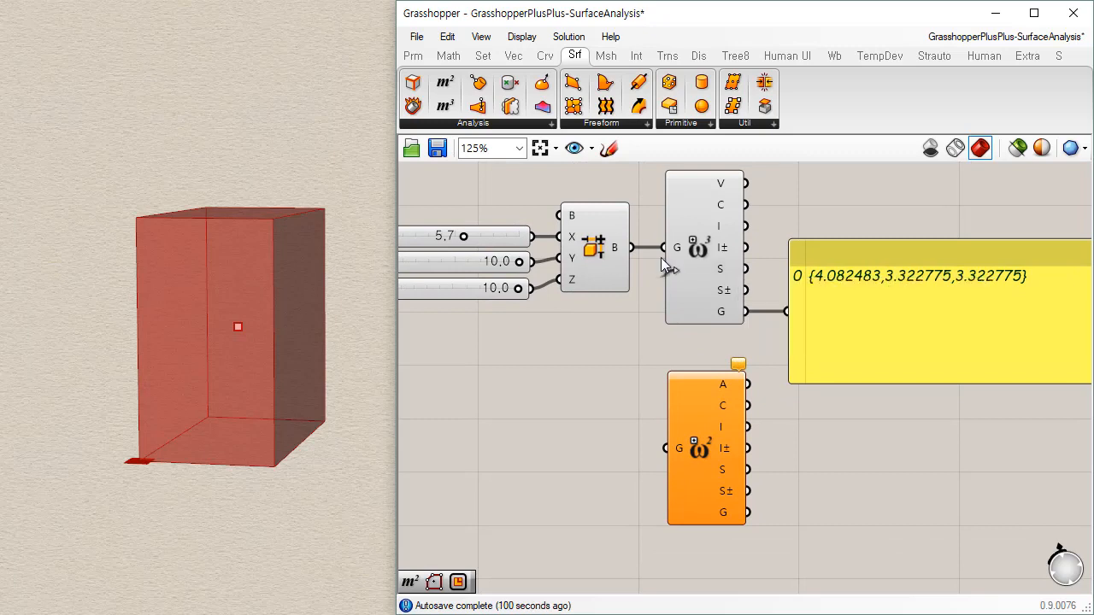
drag(629, 249, 645, 471)
double_click(476, 232)
text(6)
key(Return)
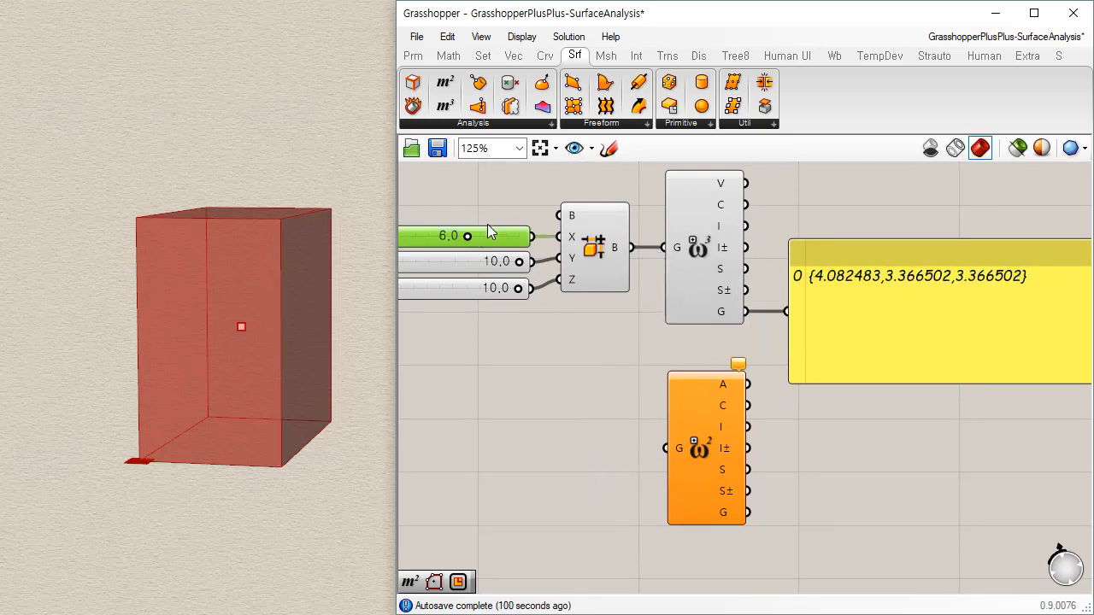
drag(632, 248, 666, 448)
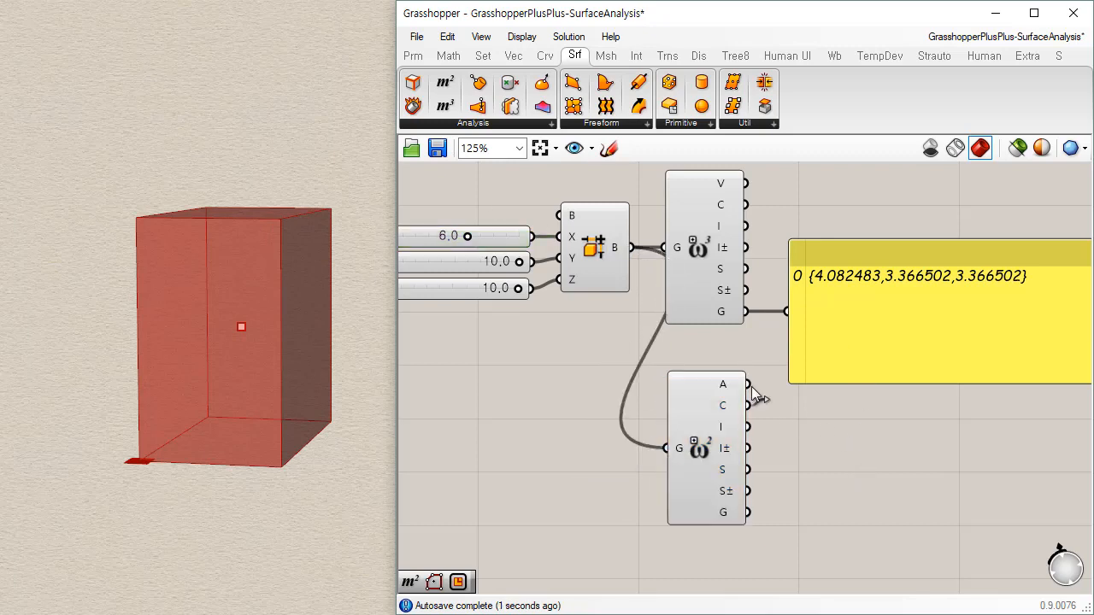
Replace the panel's source with the Area Moments component's A output and move the panel level with it.
drag(748, 384, 790, 323)
drag(862, 345, 867, 409)
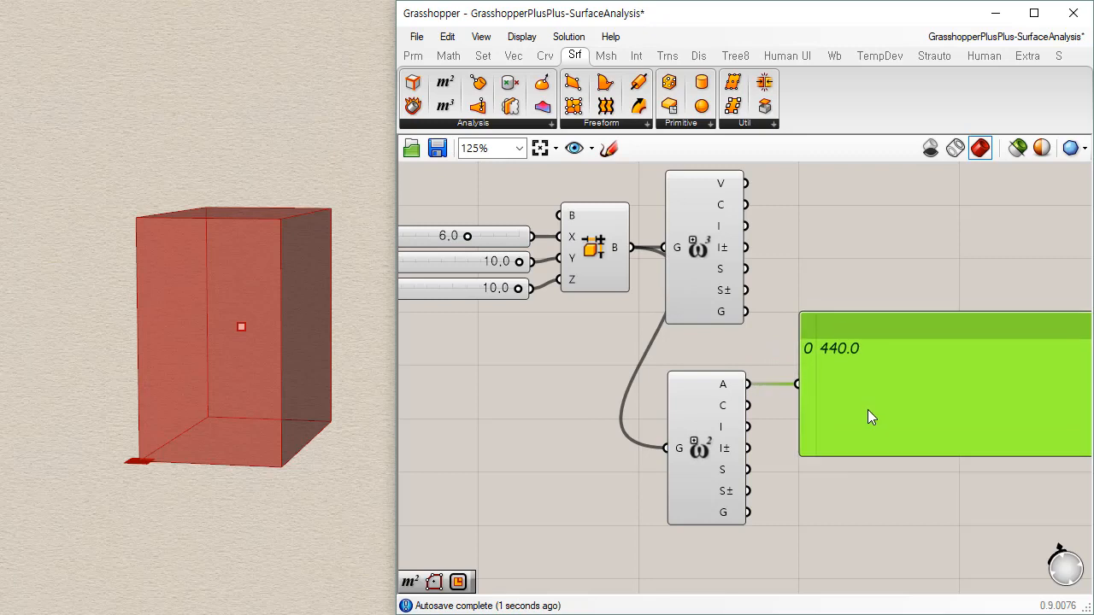
right_drag(239, 223, 237, 184)
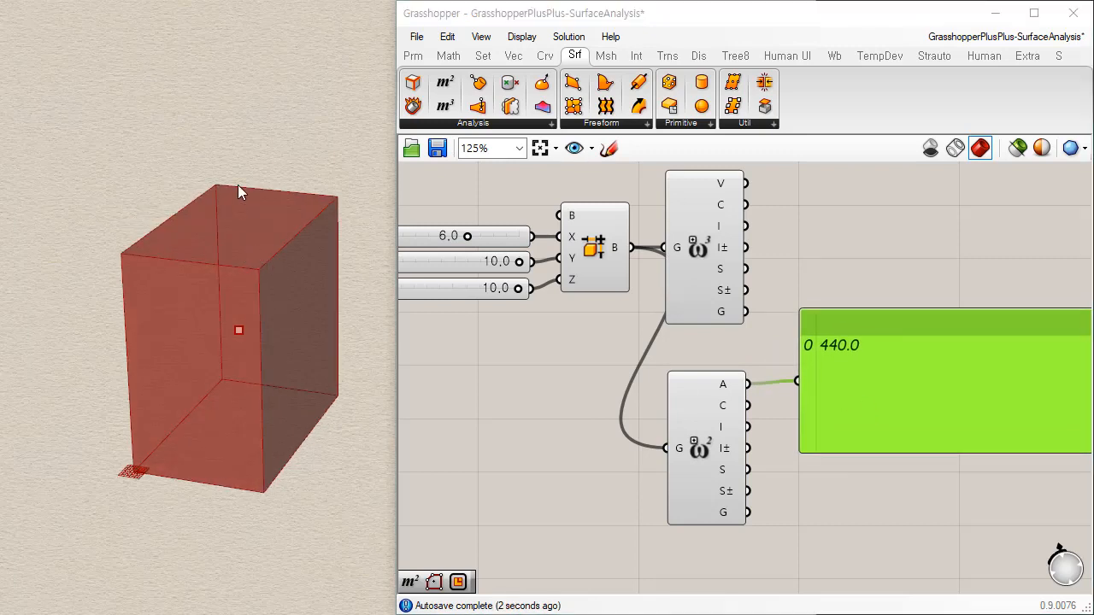
Set the Domain Box's X slider to 10.0 to make the box a cube and update the panel's area.
click(466, 235)
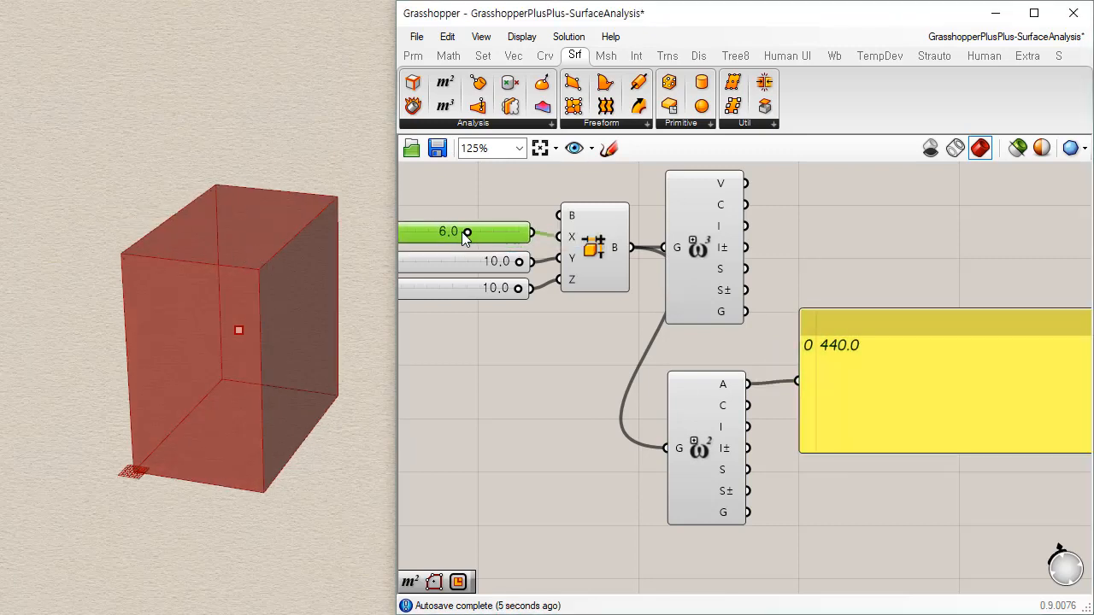
drag(466, 234, 521, 233)
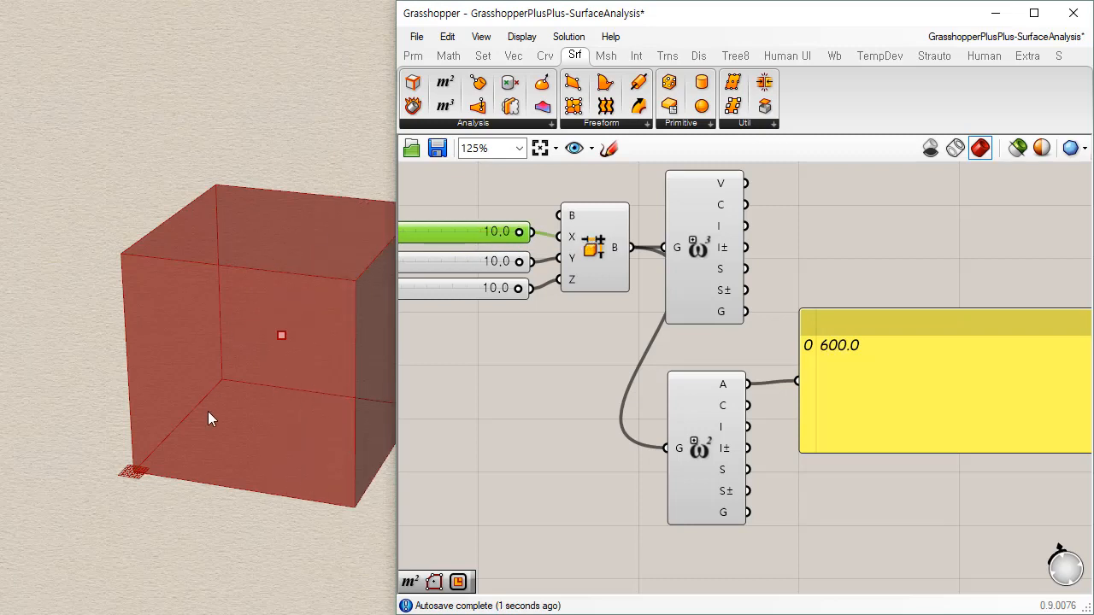
right_drag(207, 415, 209, 354)
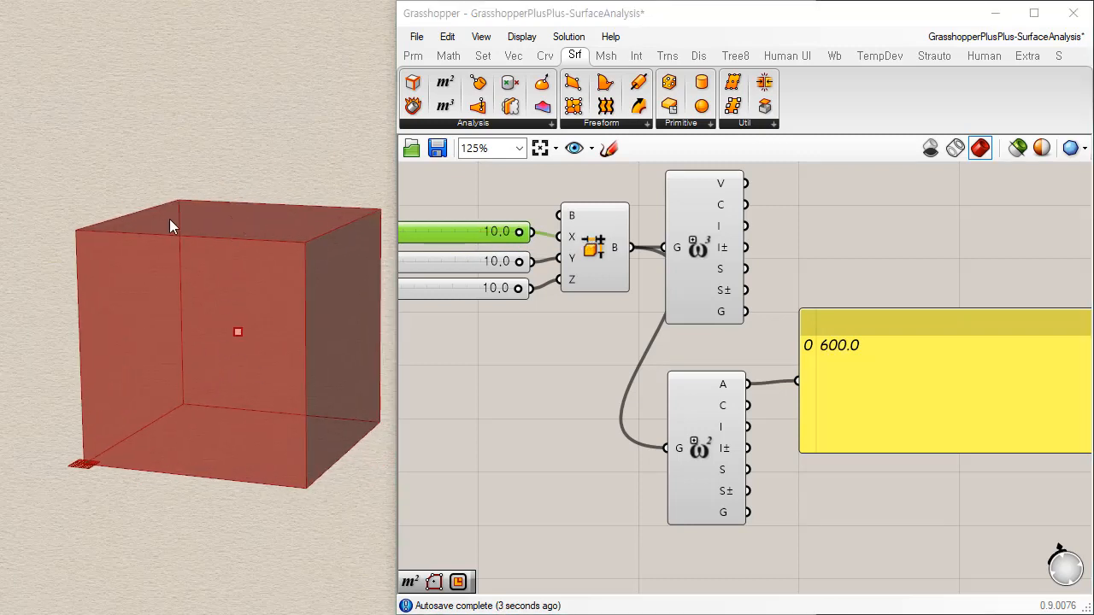
Replace the panel's source with the Area Moments component's C output and move the panel down beside the component.
drag(749, 405, 806, 396)
drag(869, 412, 881, 476)
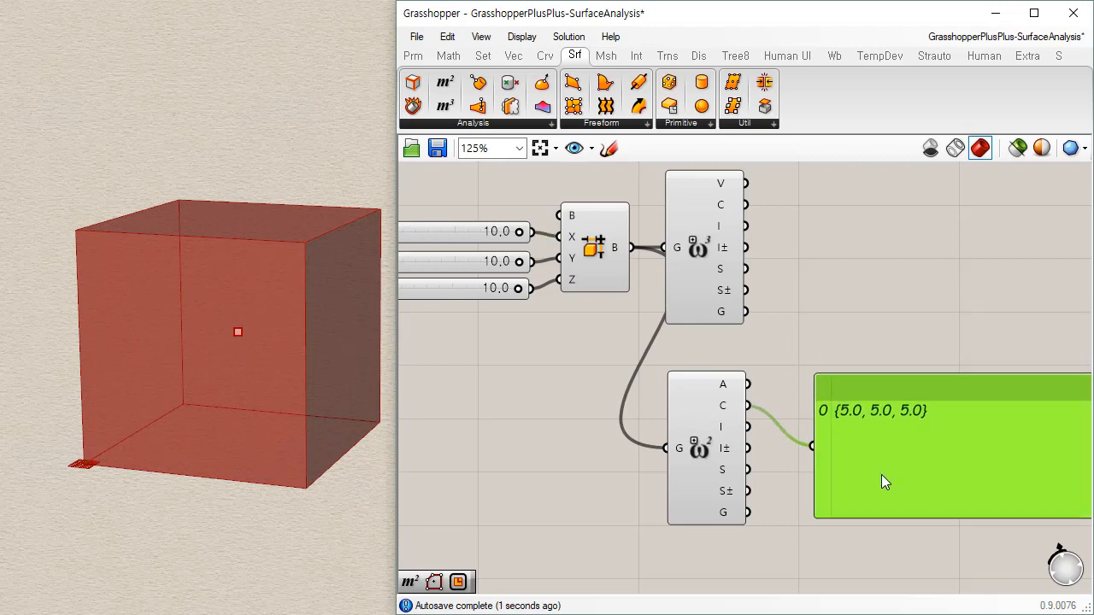
Replace the panel's source with the Area Moments component's I output and add its S output as a second source.
right_drag(745, 509, 680, 468)
drag(682, 386, 764, 417)
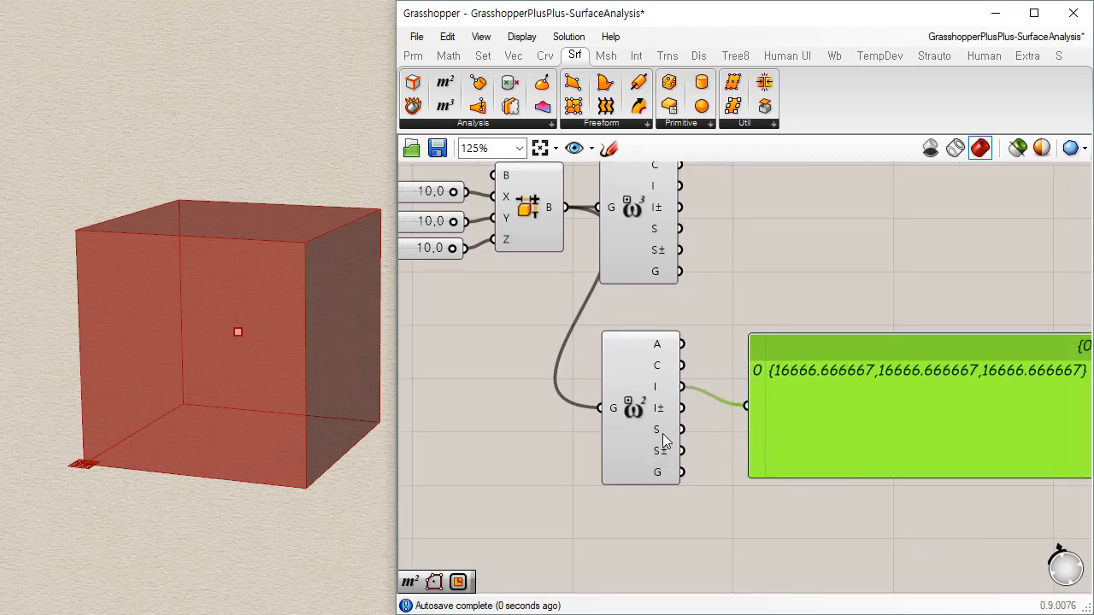
shift+drag(681, 430, 747, 408)
click(700, 482)
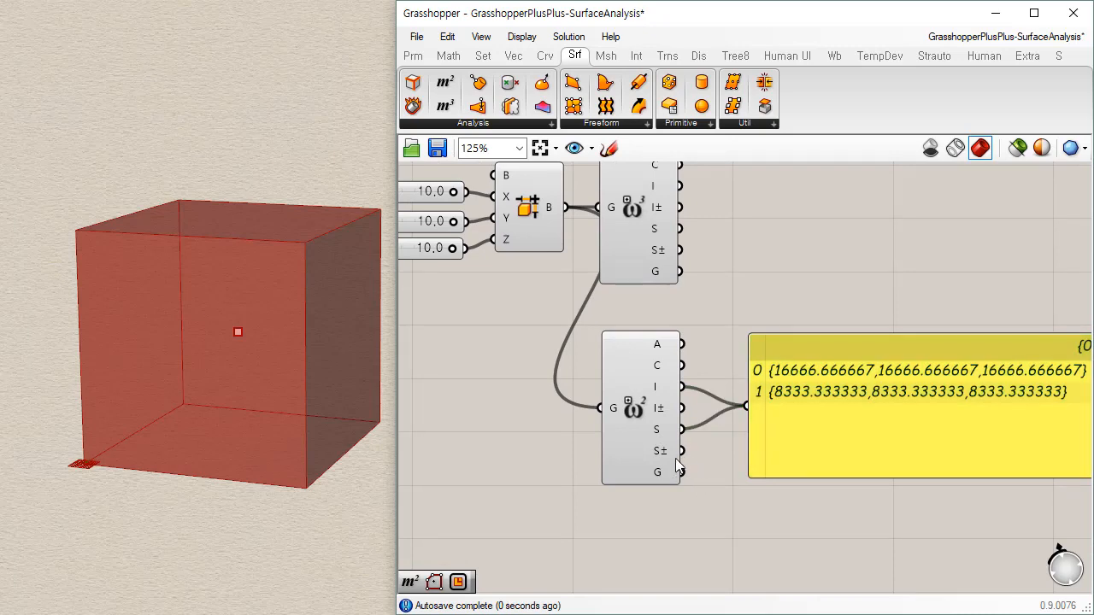
Set the Domain Box's X slider to 6.0 while the panel shows the Area Moments I and S outputs.
scroll(498, 365, down, 1)
right_drag(484, 344, 538, 321)
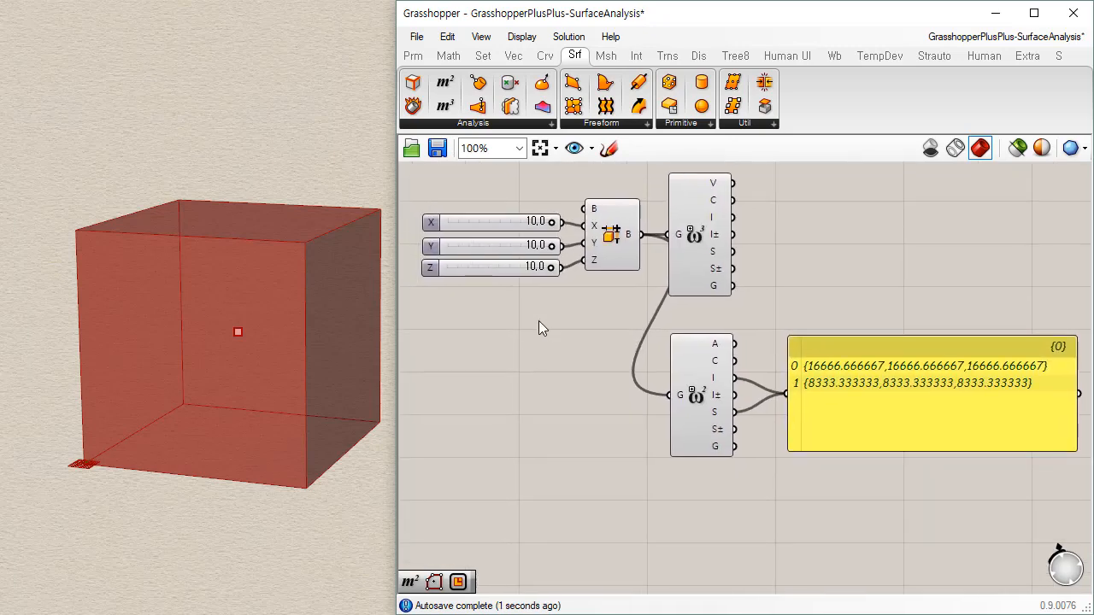
double_click(519, 226)
text(6)
key(Return)
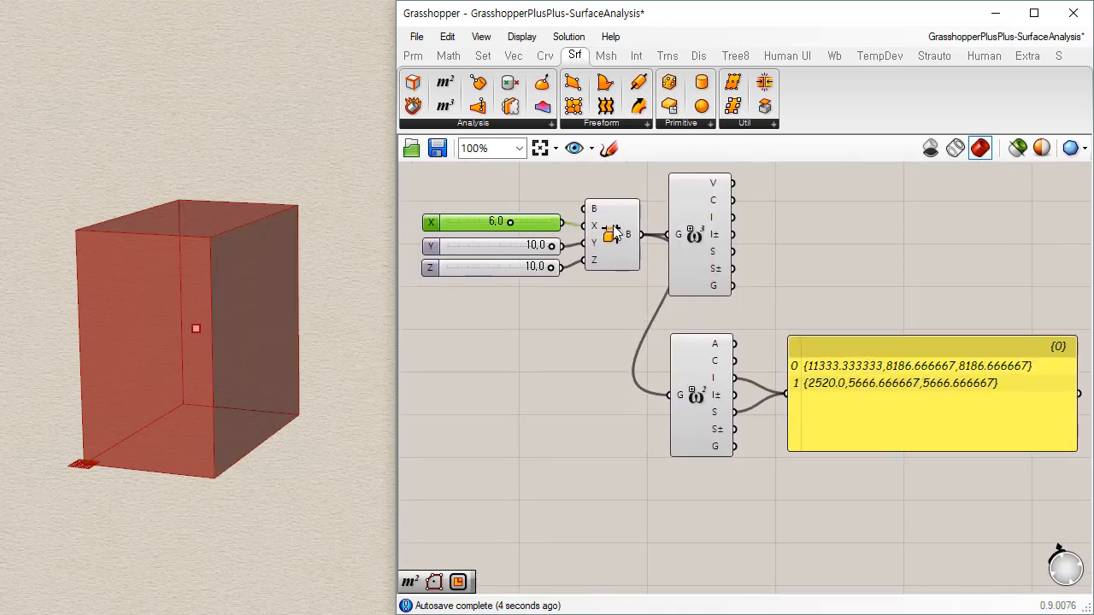
Set the Domain Box's Y slider to 6.0 to make the box's base square.
right_drag(559, 342, 521, 342)
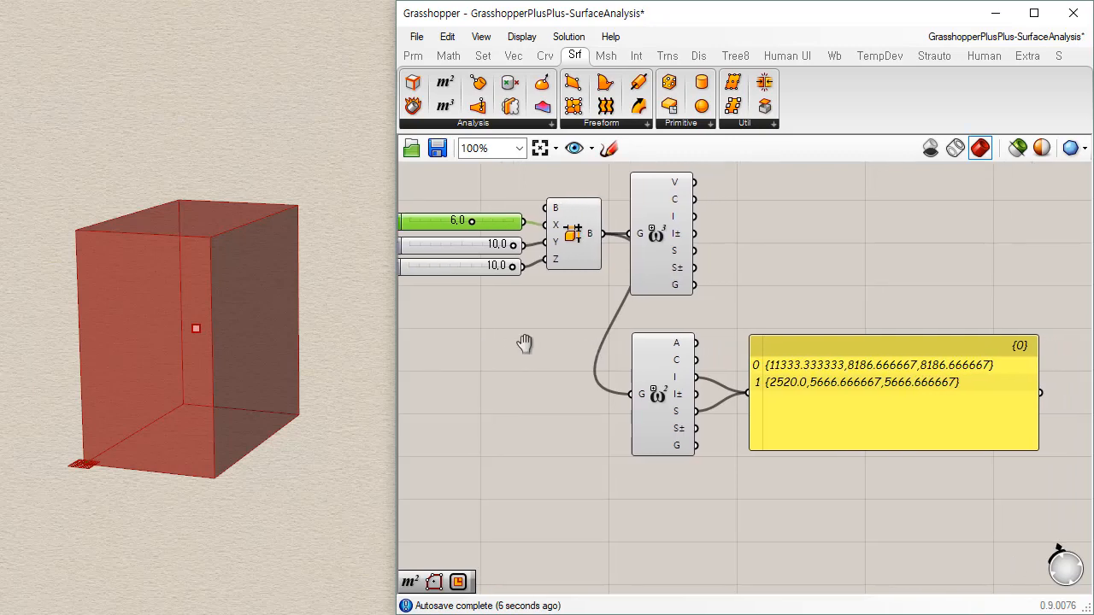
click(471, 244)
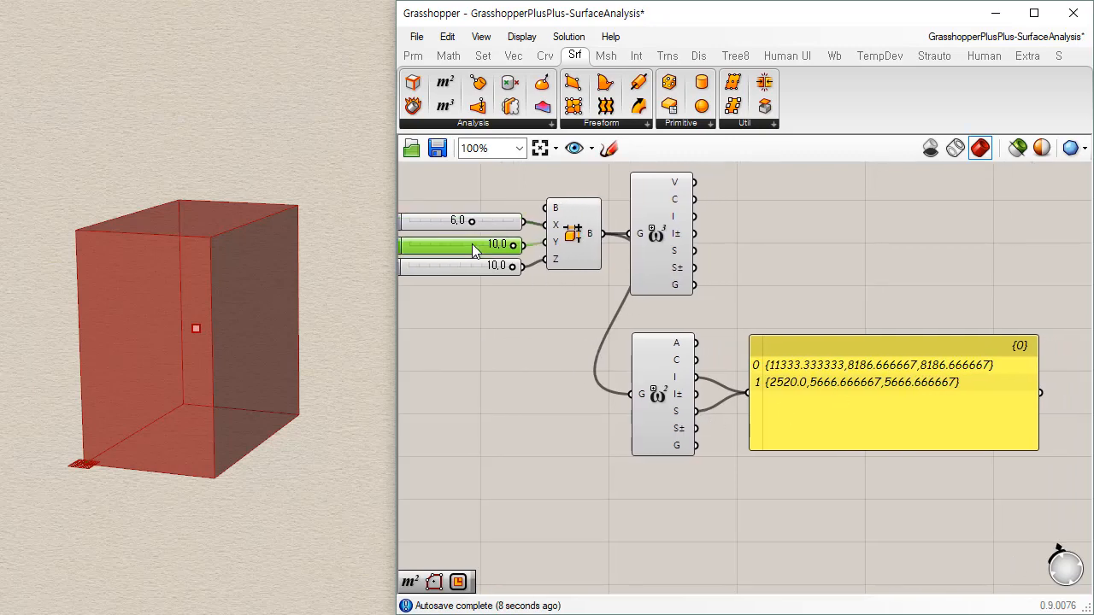
double_click(472, 241)
text(6)
key(Return)
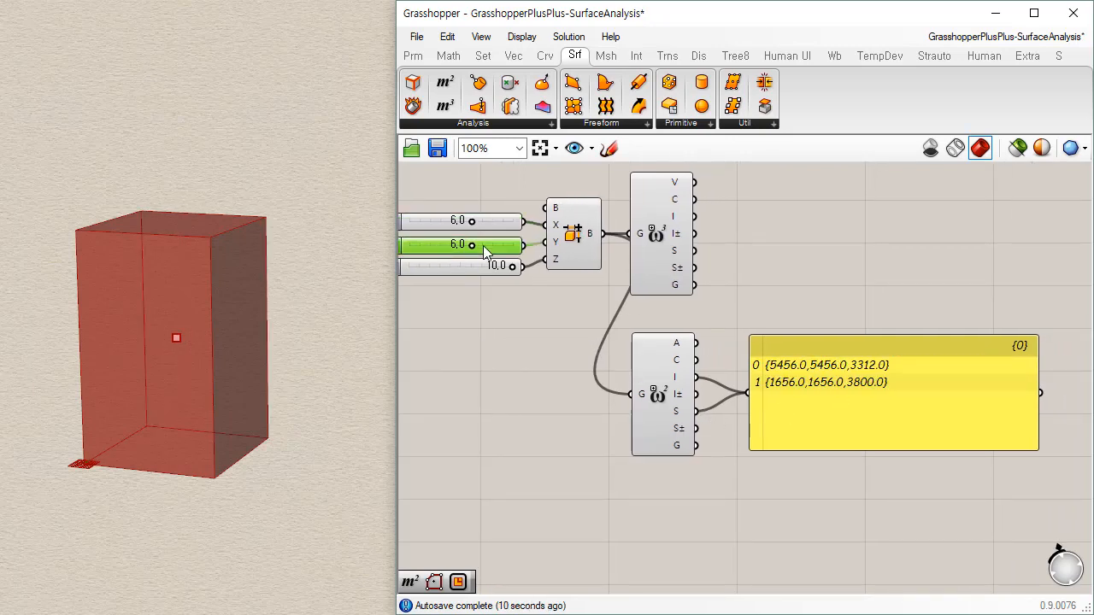
Set the Domain Box's Z slider to 6.0 to make the box a cube again.
click(486, 267)
double_click(486, 268)
text(6)
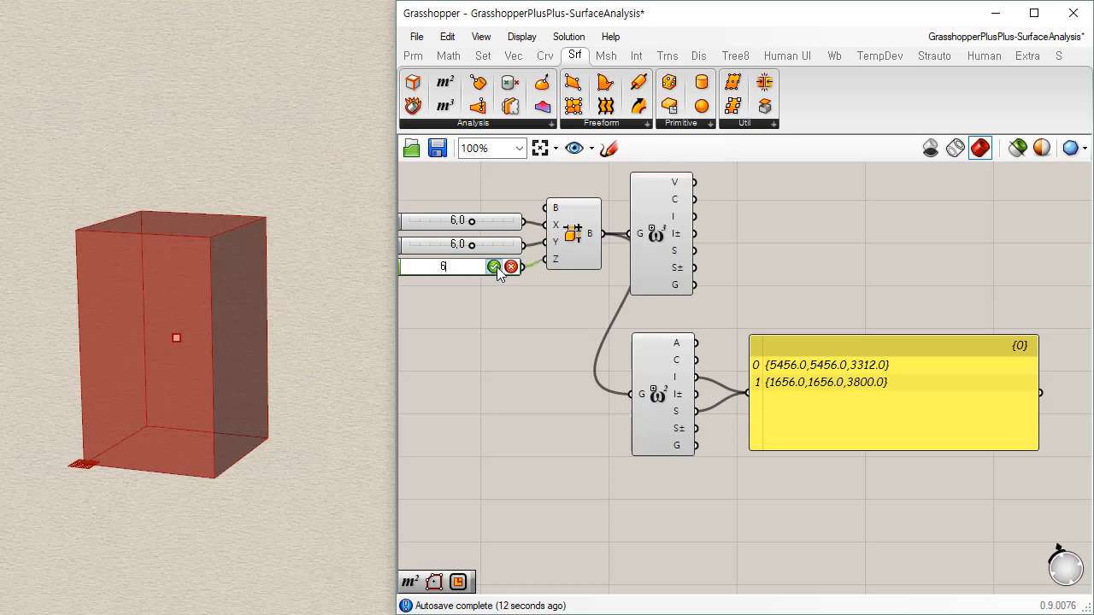
key(Return)
click(820, 276)
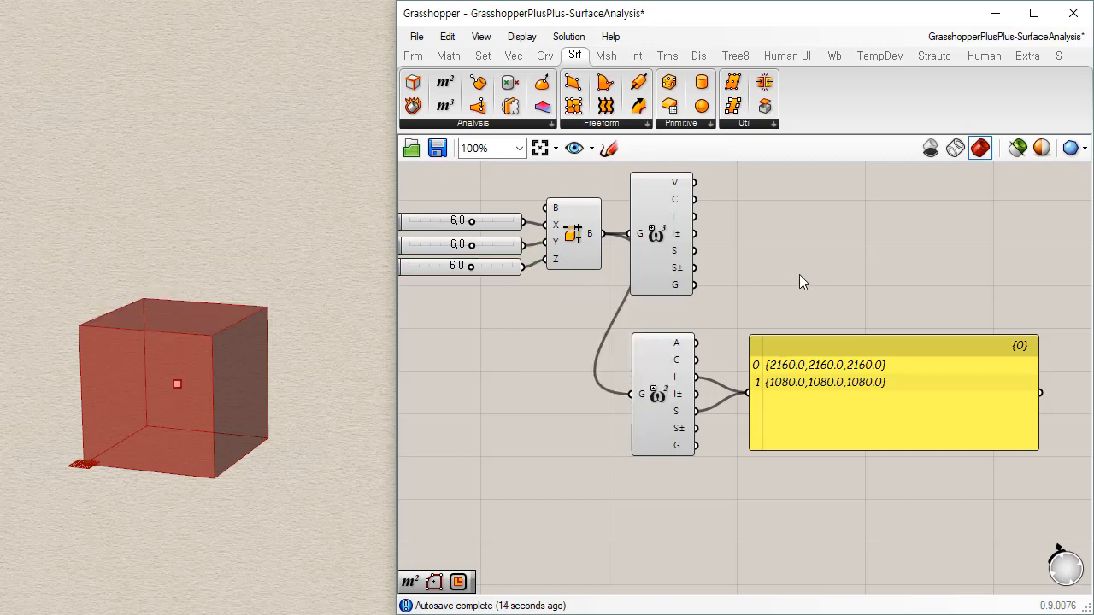
Try the Domain Box's X slider at 5.1 and set it back to 6.0.
right_drag(518, 326, 562, 313)
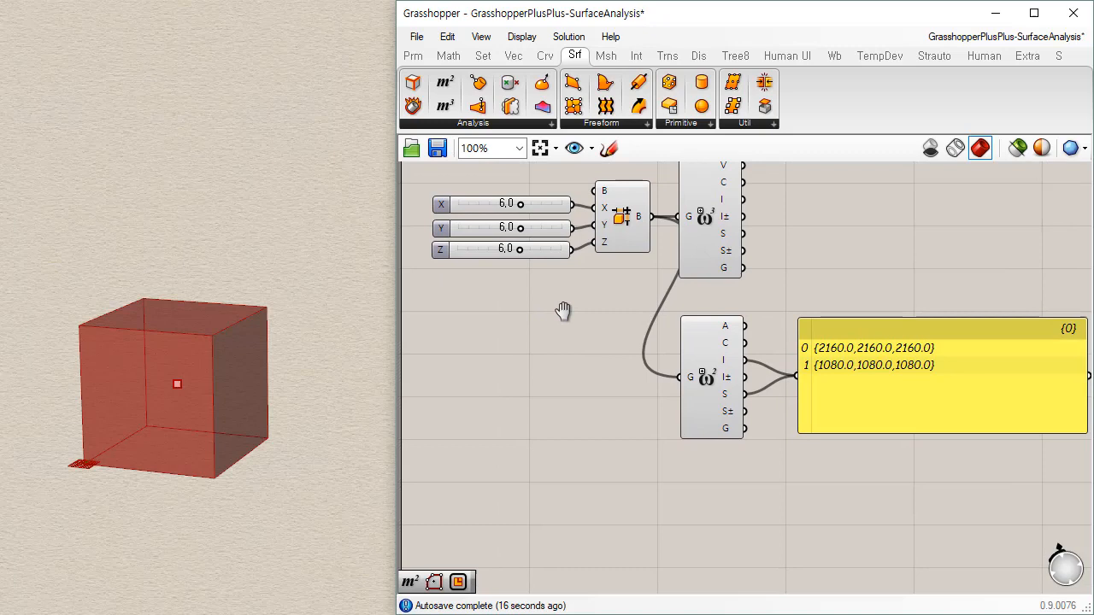
drag(518, 208, 504, 211)
double_click(536, 210)
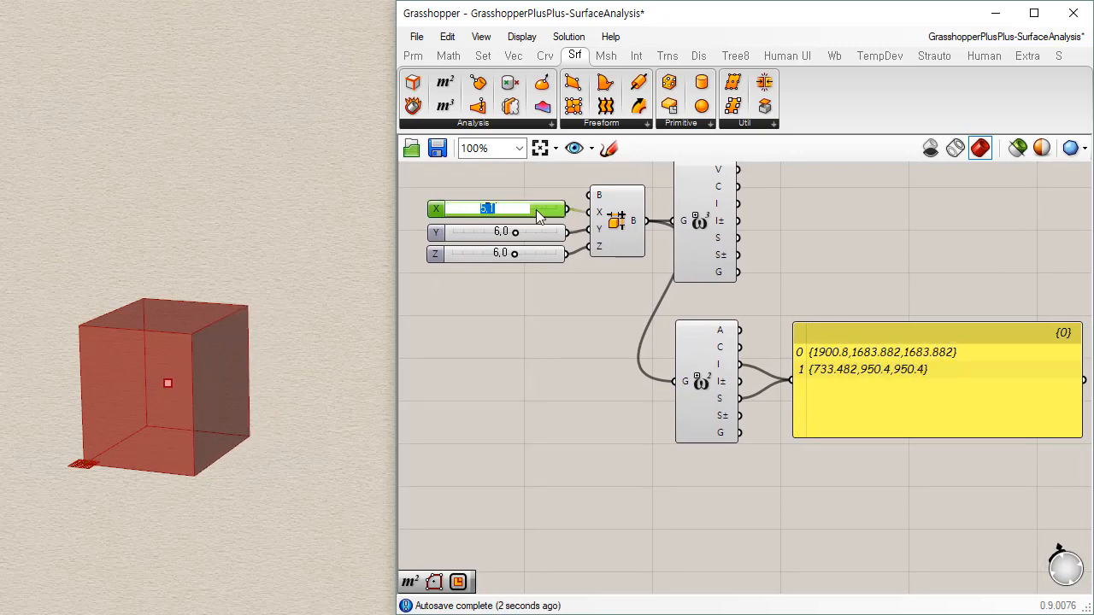
text(6)
key(Return)
click(622, 367)
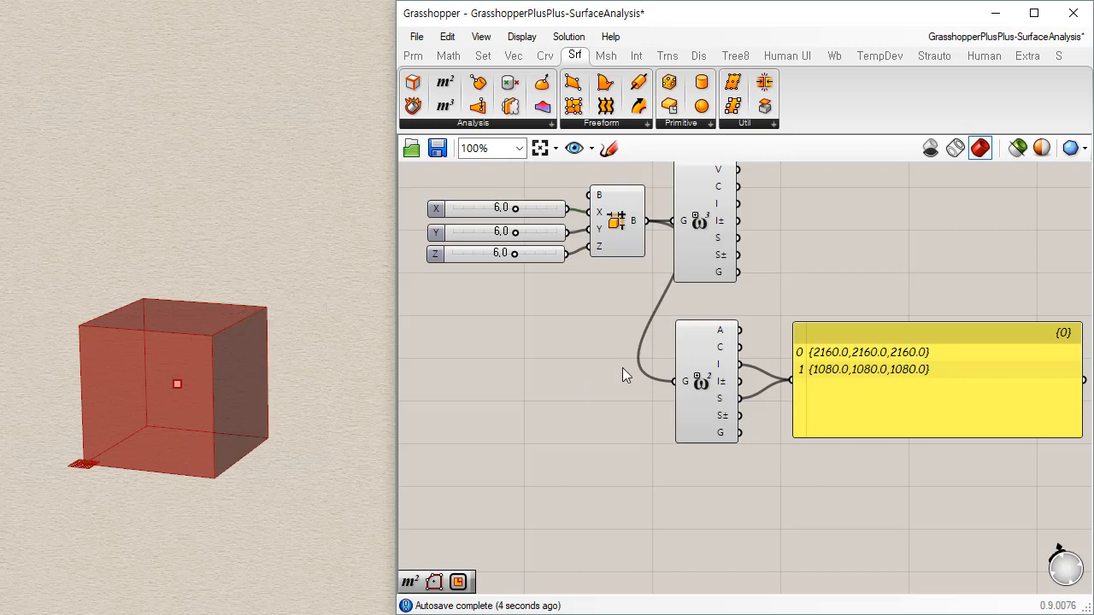
Examine the cube in the viewport and compare it with the Area Moments component's I and S outputs.
scroll(622, 367, up, 2)
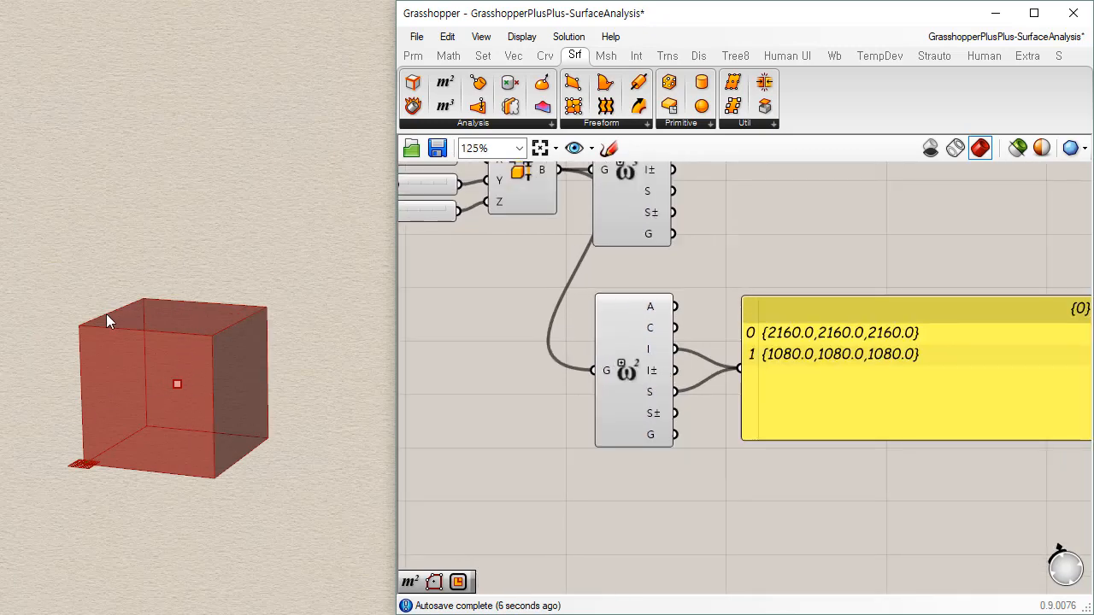
shift+right_drag(157, 404, 239, 359)
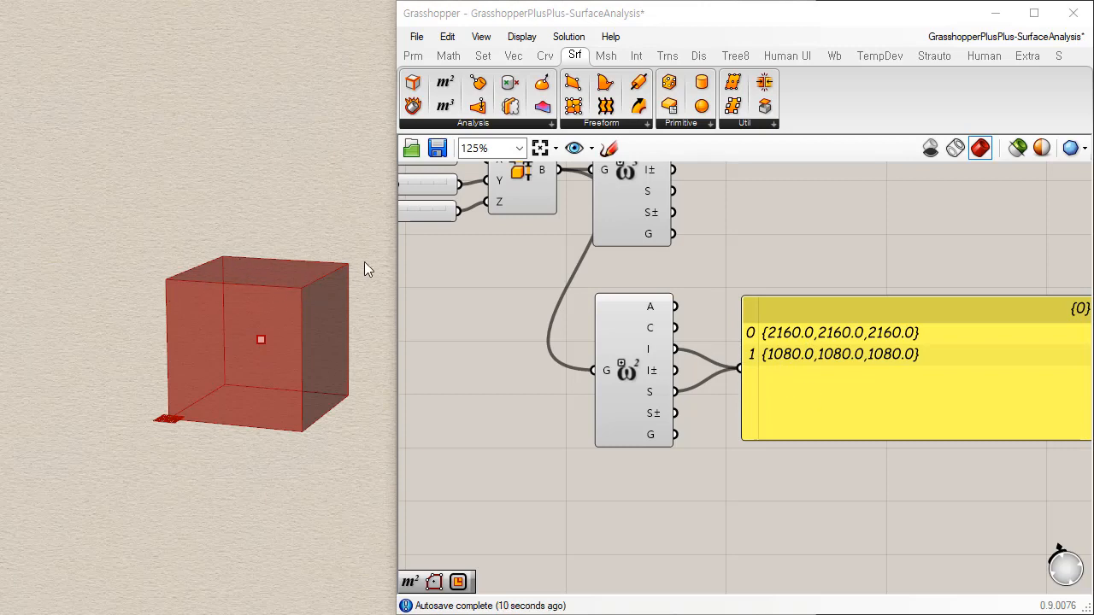
scroll(210, 359, up, 4)
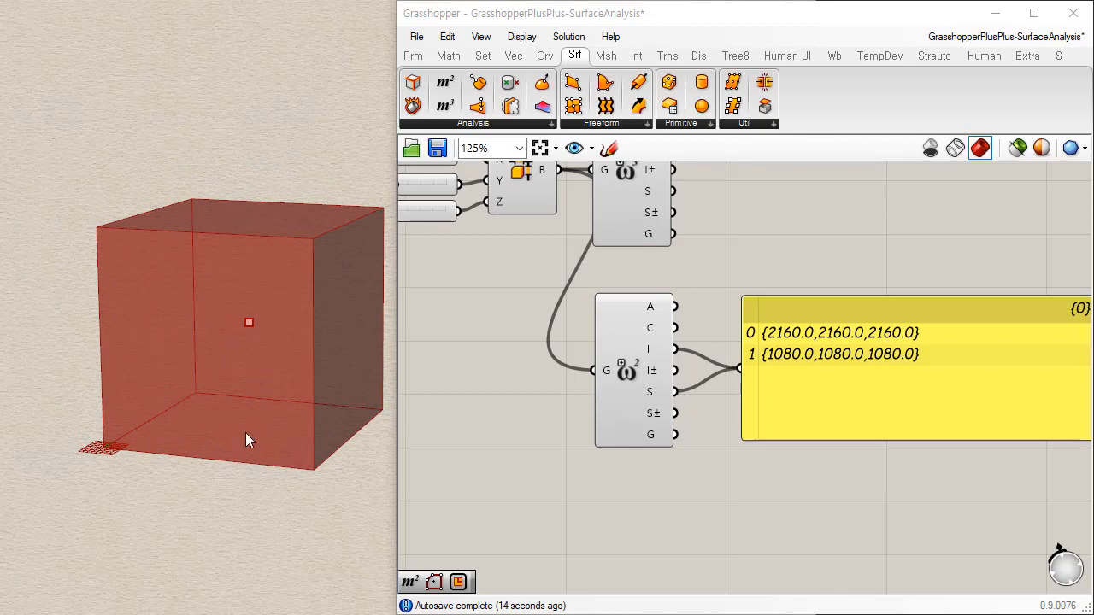
shift+right_drag(246, 434, 236, 422)
right_drag(621, 190, 625, 245)
click(624, 236)
click(580, 498)
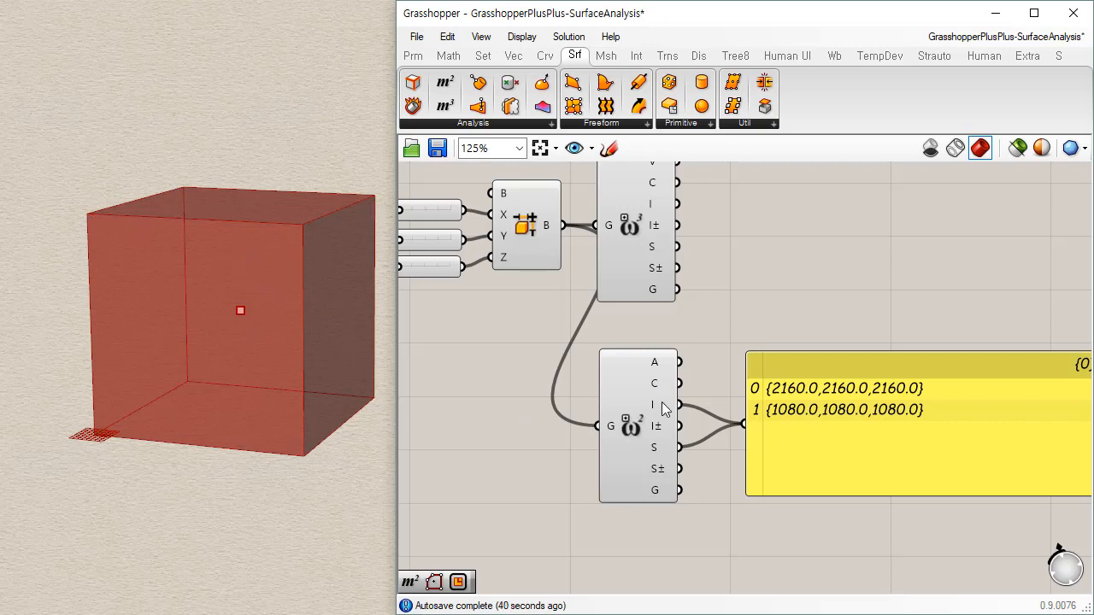
mouse_move(655, 402)
mouse_move(663, 456)
right_drag(264, 406, 241, 457)
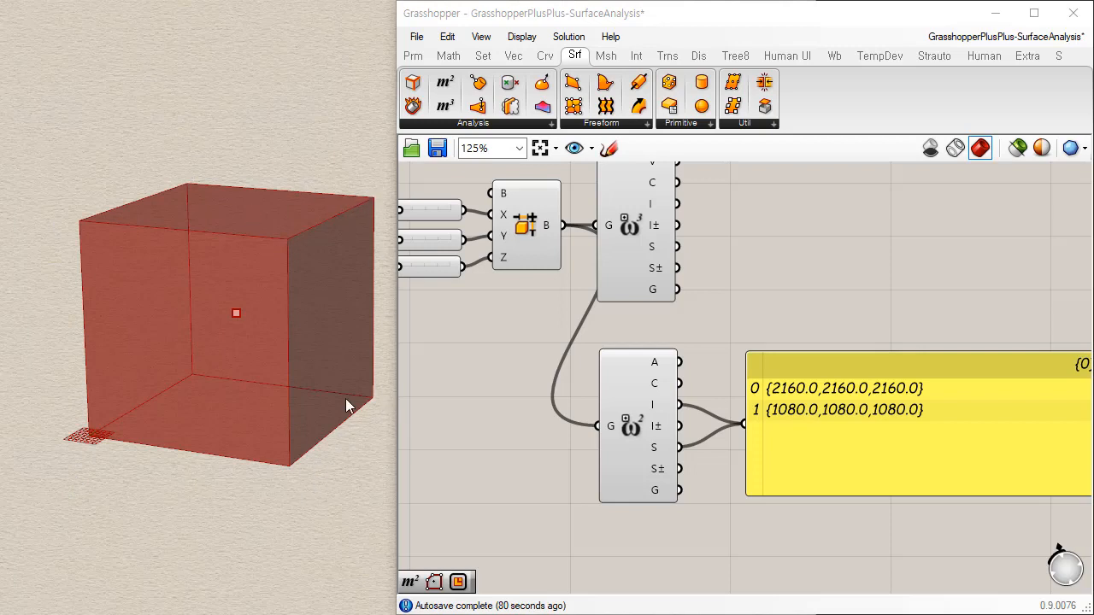
right_drag(274, 411, 271, 417)
Try the Domain Box's X slider at 6.3 and return it to 6.0.
right_drag(524, 401, 591, 366)
scroll(577, 374, down, 2)
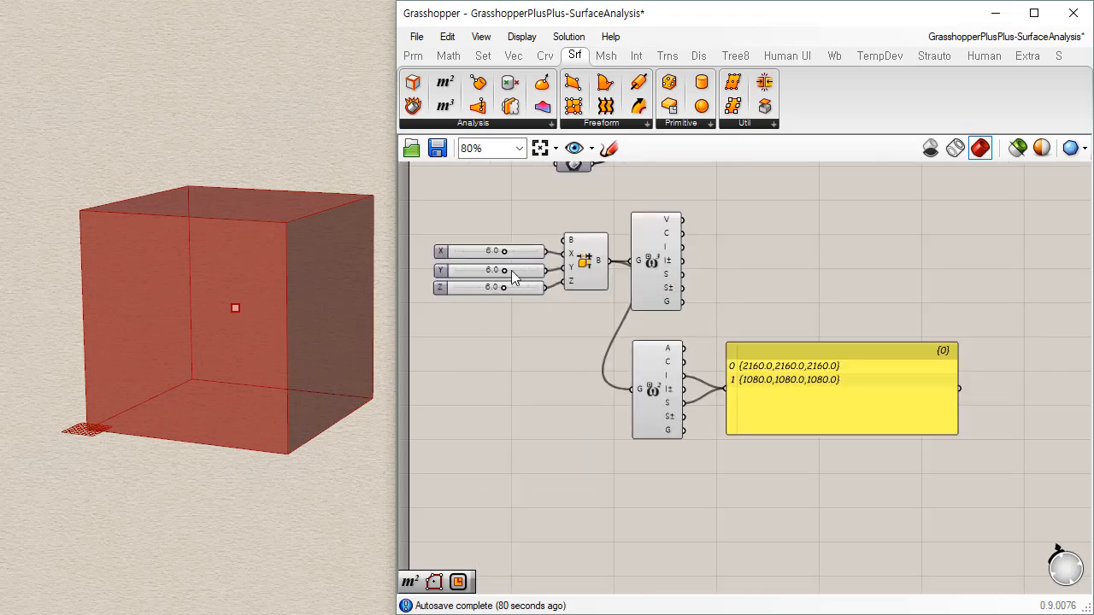
scroll(513, 275, up, 2)
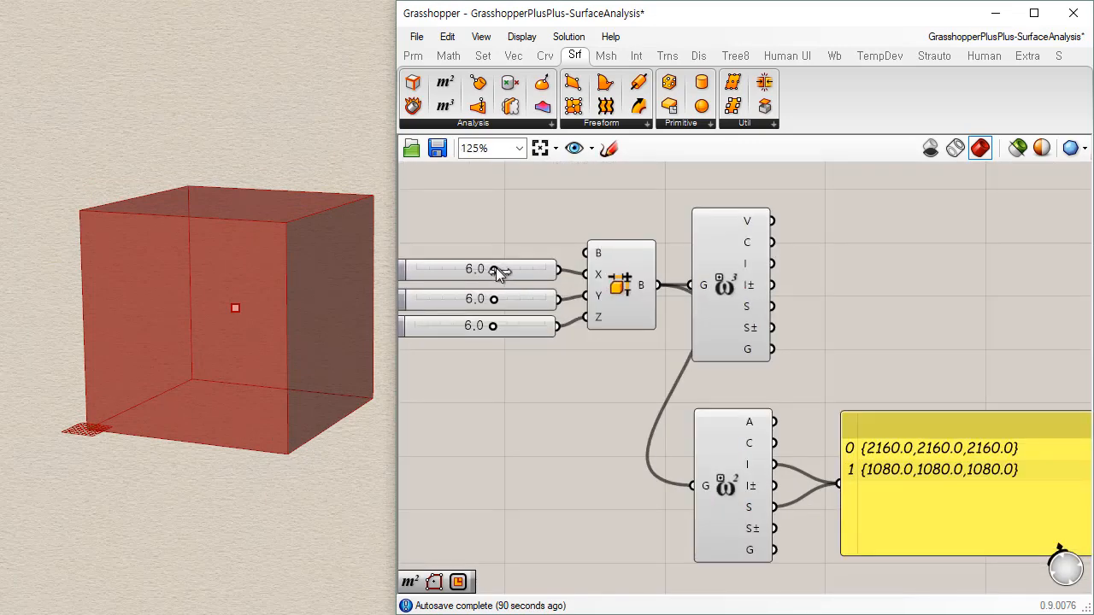
mouse_move(494, 269)
mouse_down()
mouse_move(456, 273)
mouse_move(512, 270)
mouse_up()
double_click(512, 269)
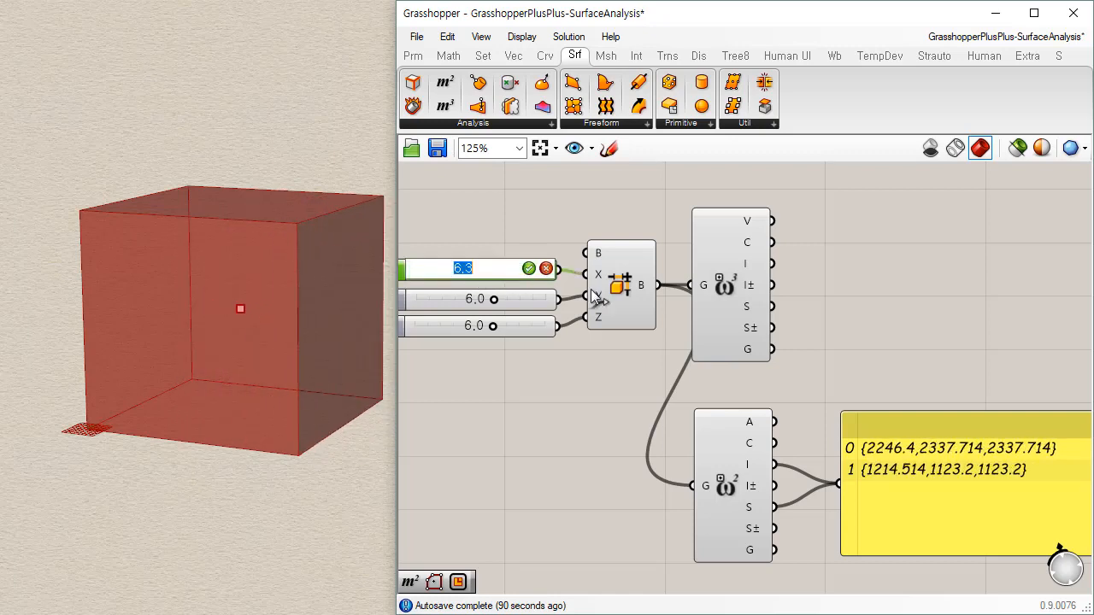
text(6)
key(Return)
right_drag(115, 476, 274, 422)
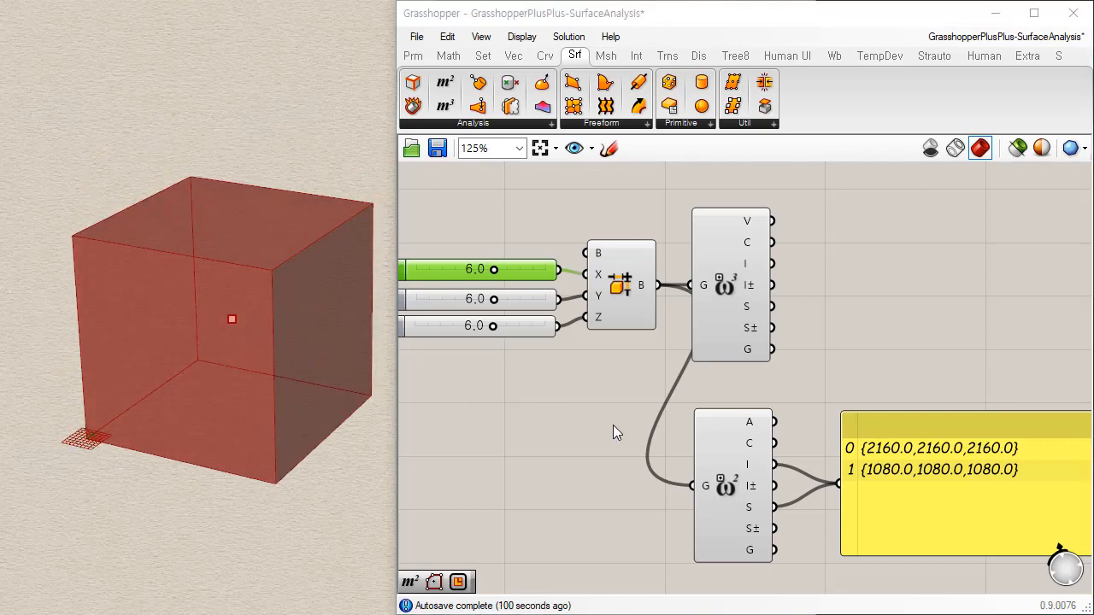
click(570, 462)
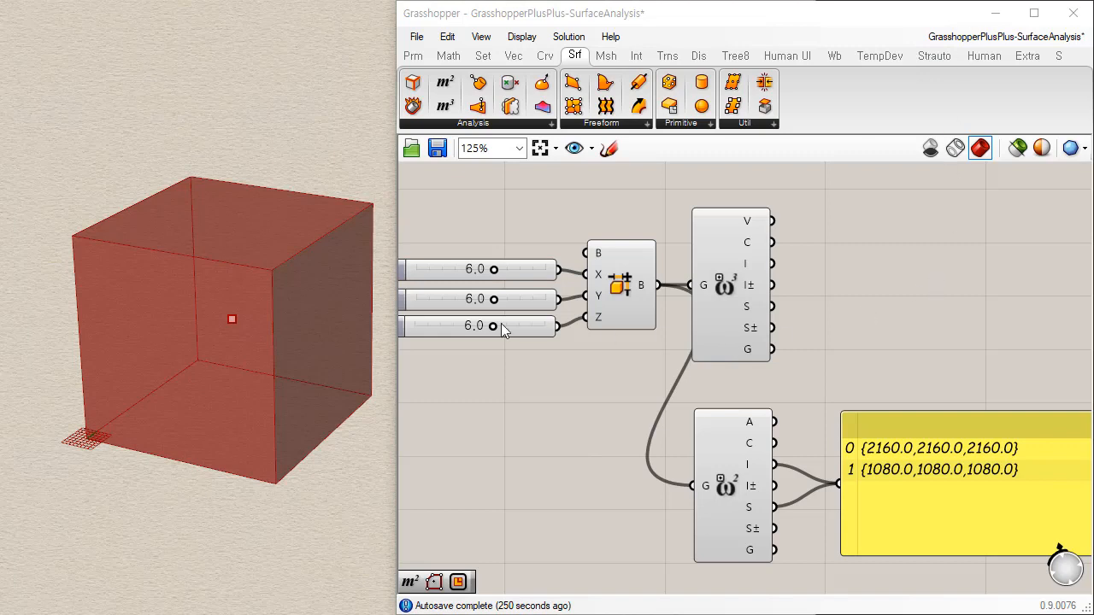
Try reducing the Domain Box's X slider to 0.0, raise it through 1.3 to 2.8, and restore it to 6.0.
click(492, 267)
drag(492, 268, 412, 287)
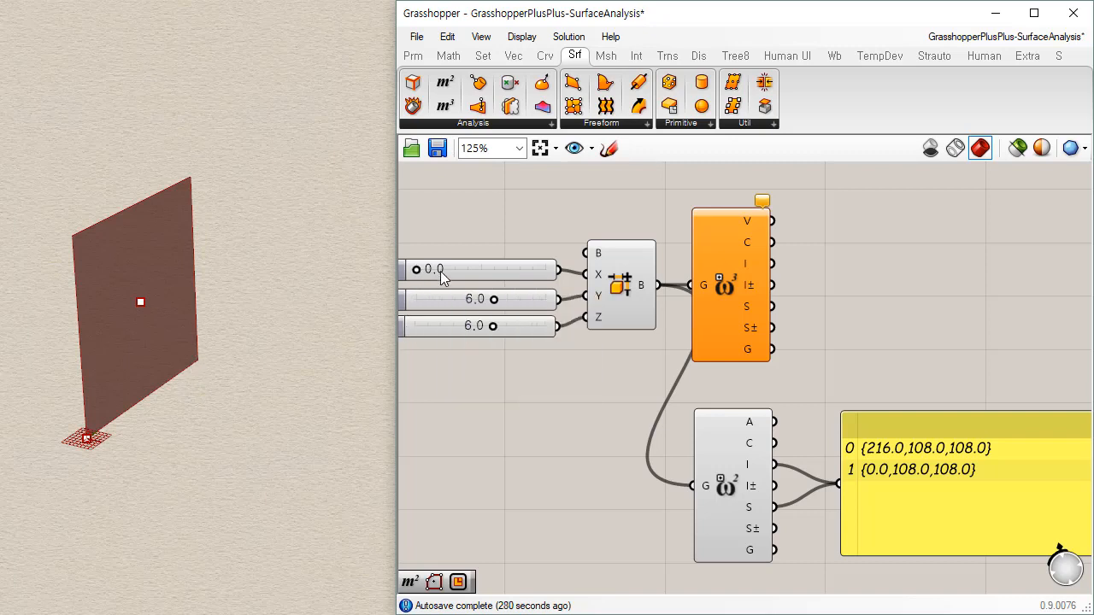
drag(417, 270, 433, 269)
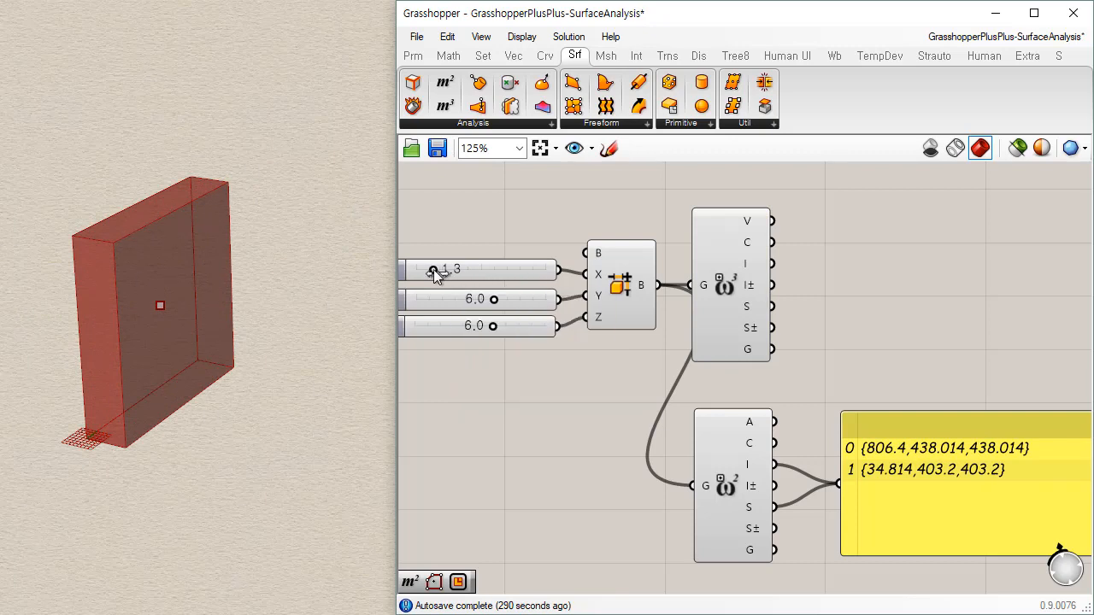
drag(434, 269, 465, 268)
double_click(482, 265)
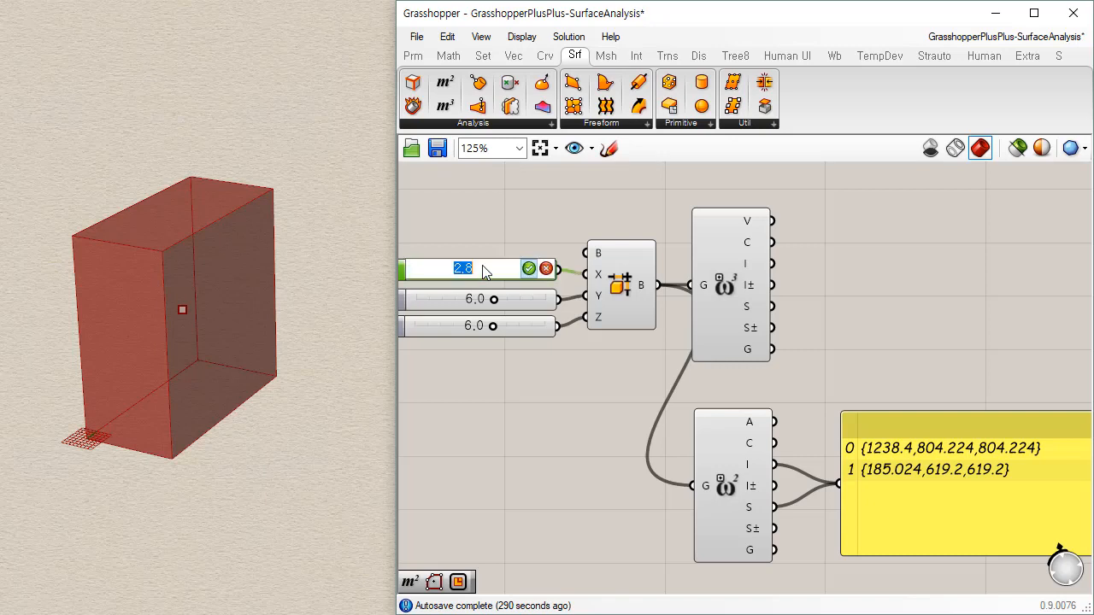
text(6)
key(Return)
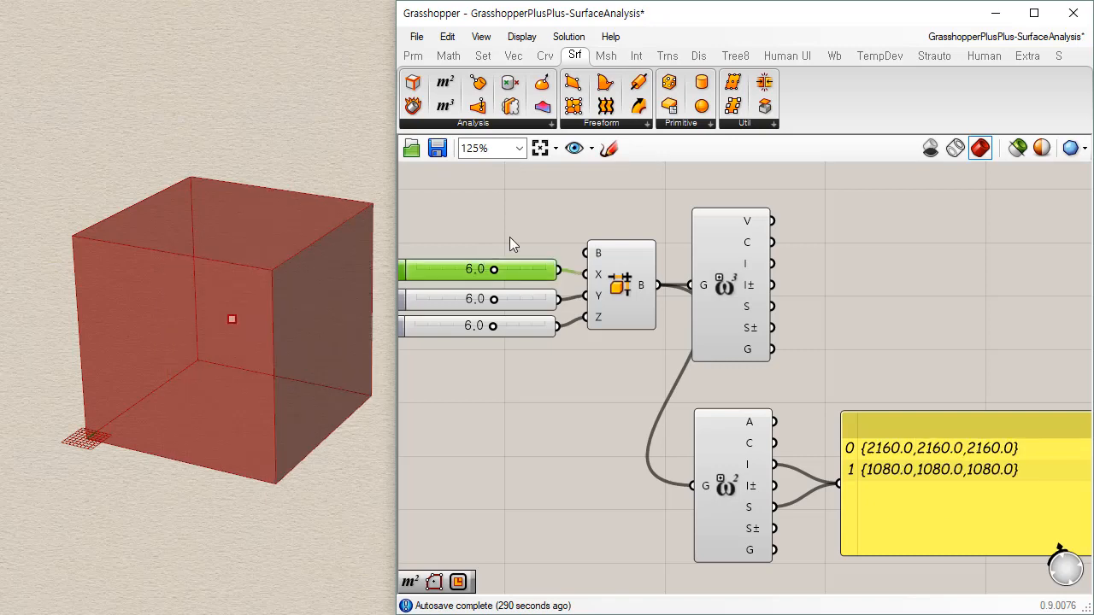
click(564, 404)
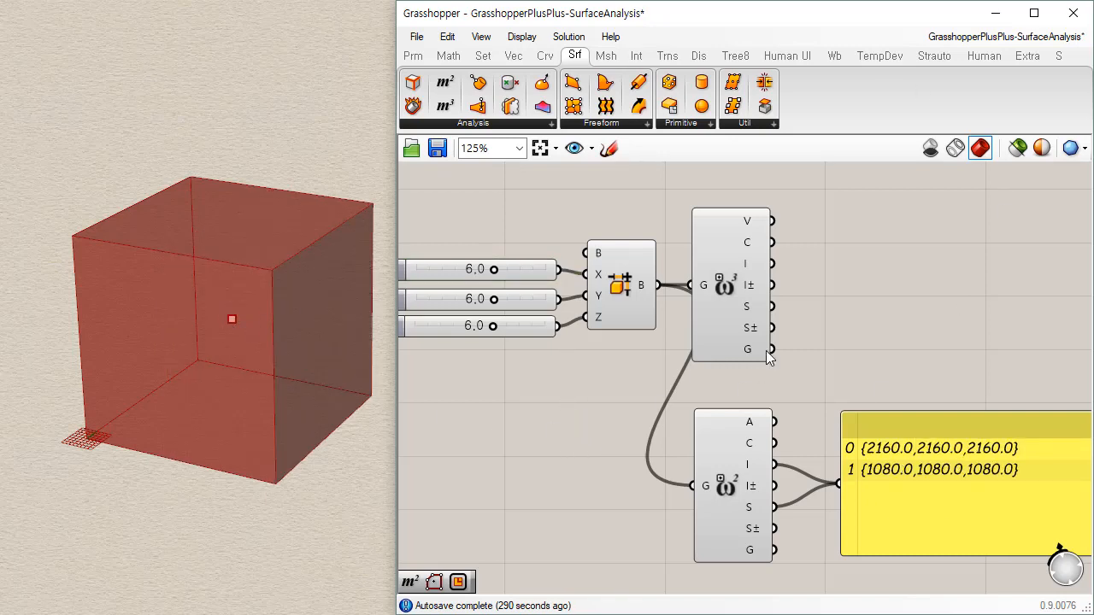
Feed the panel with the Volume Moments component's I and S outputs instead and move it up beside that component.
drag(771, 284, 912, 378)
drag(773, 265, 838, 362)
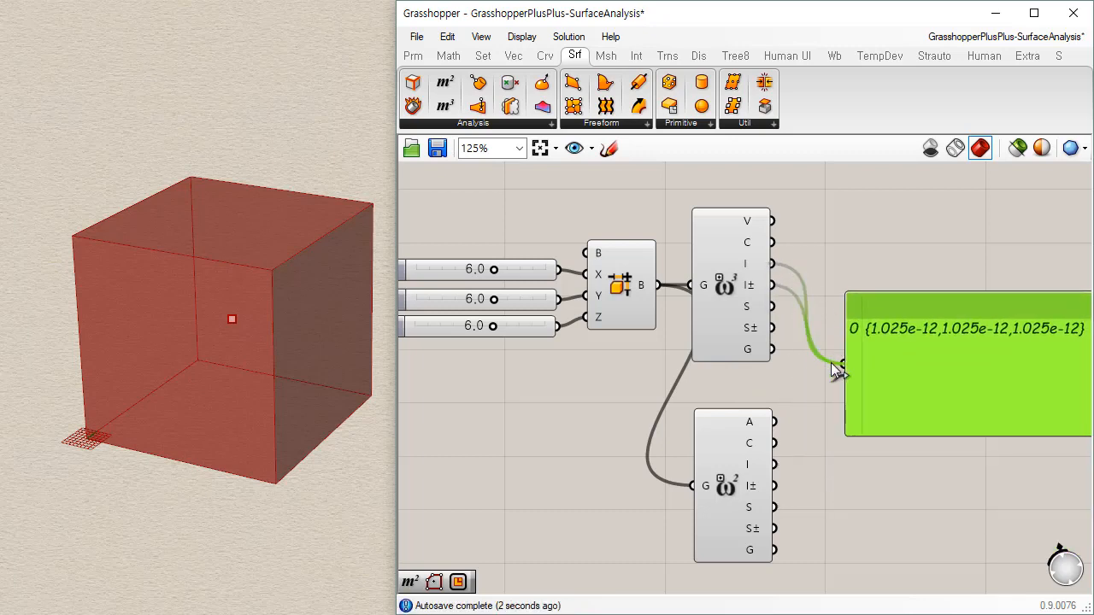
shift+drag(773, 306, 840, 368)
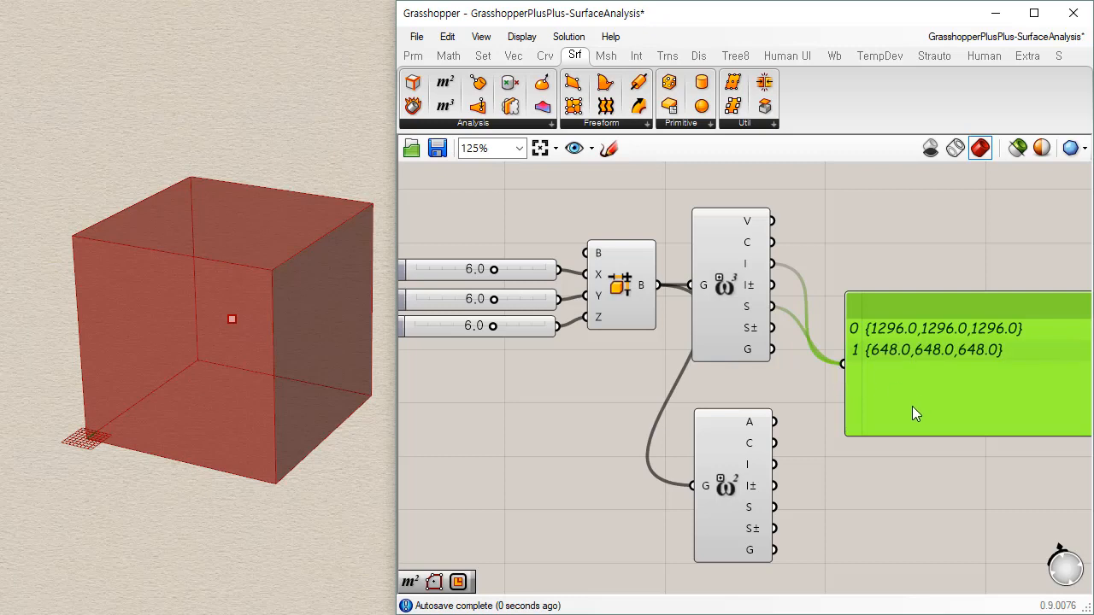
drag(912, 406, 904, 327)
click(914, 414)
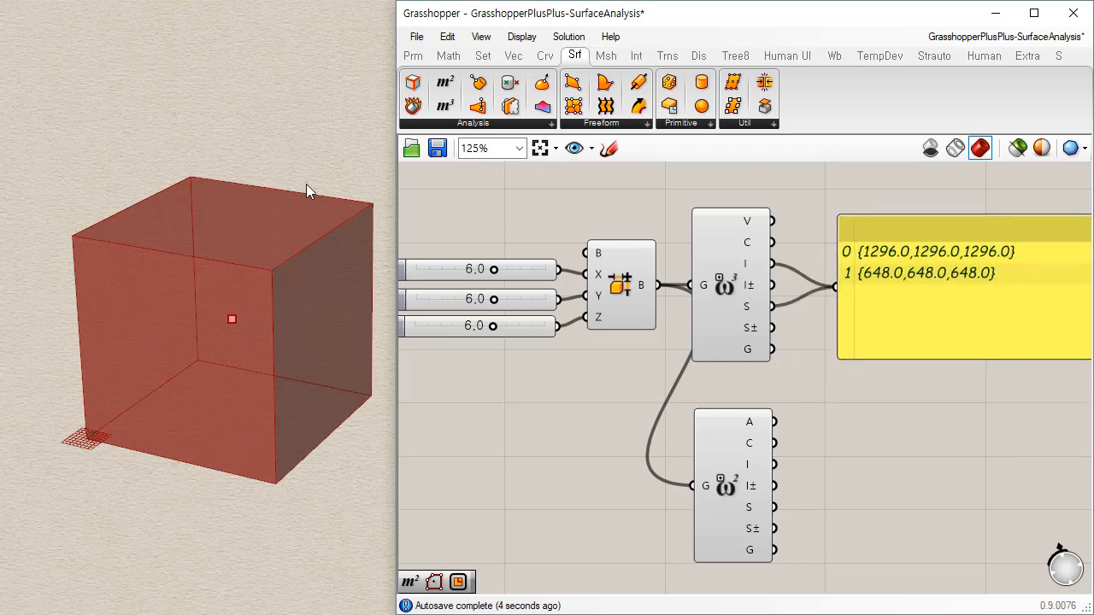
Switch the panel's sources back to the Area Moments component's I and S outputs and place the panel beside it.
shift+drag(774, 464, 844, 291)
shift+drag(774, 506, 872, 512)
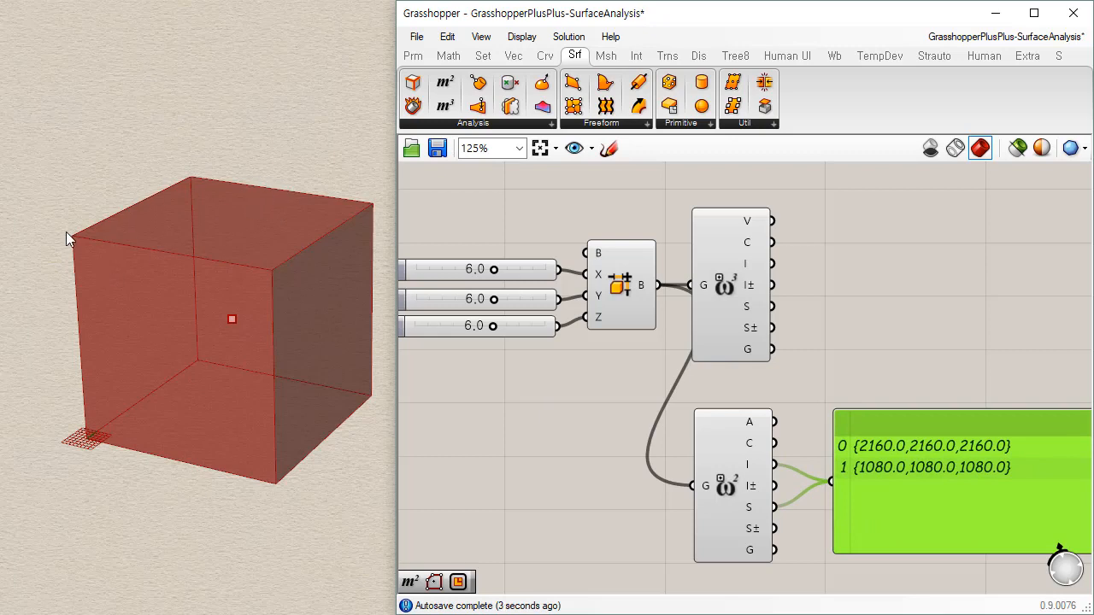
click(576, 484)
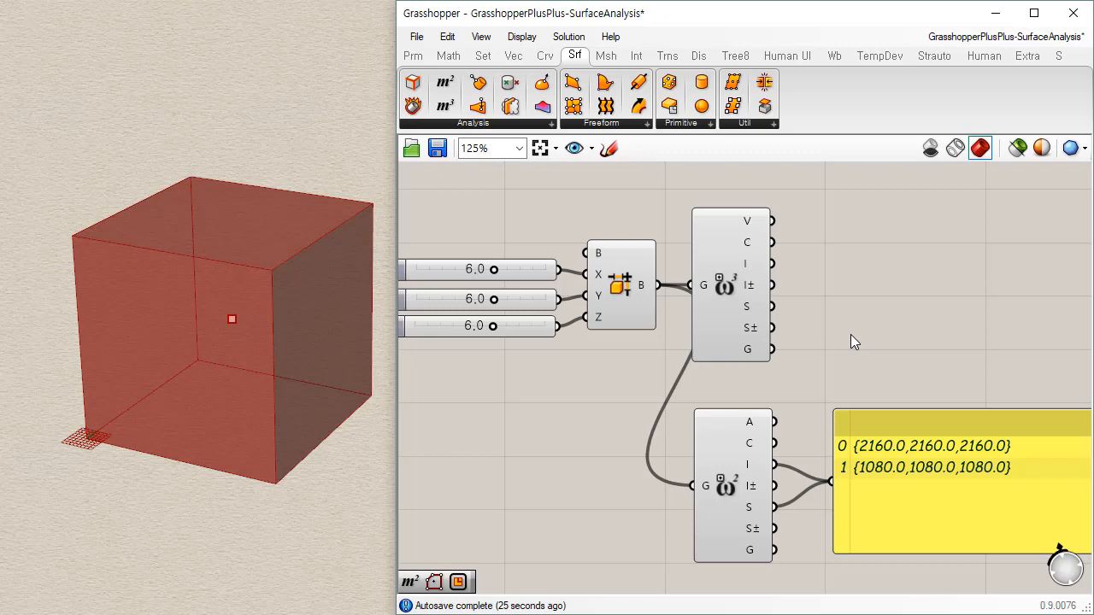
Feed the panel with the Area Moments component's I± and S± outputs instead and adjust the panel's position slightly.
drag(772, 487, 833, 479)
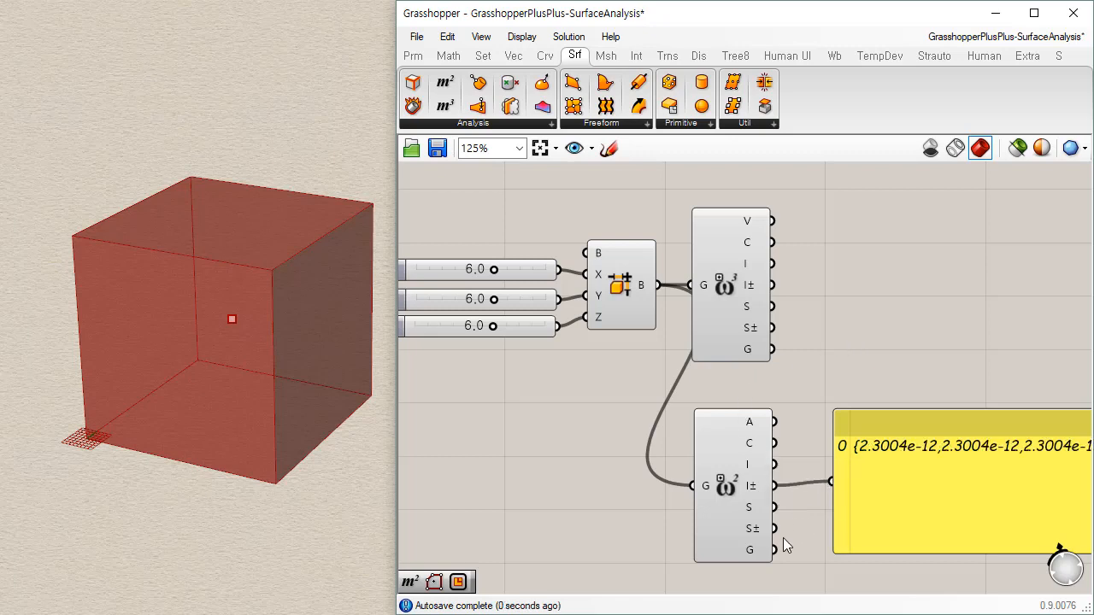
shift+drag(773, 529, 831, 481)
right_drag(799, 417, 660, 339)
drag(795, 430, 791, 445)
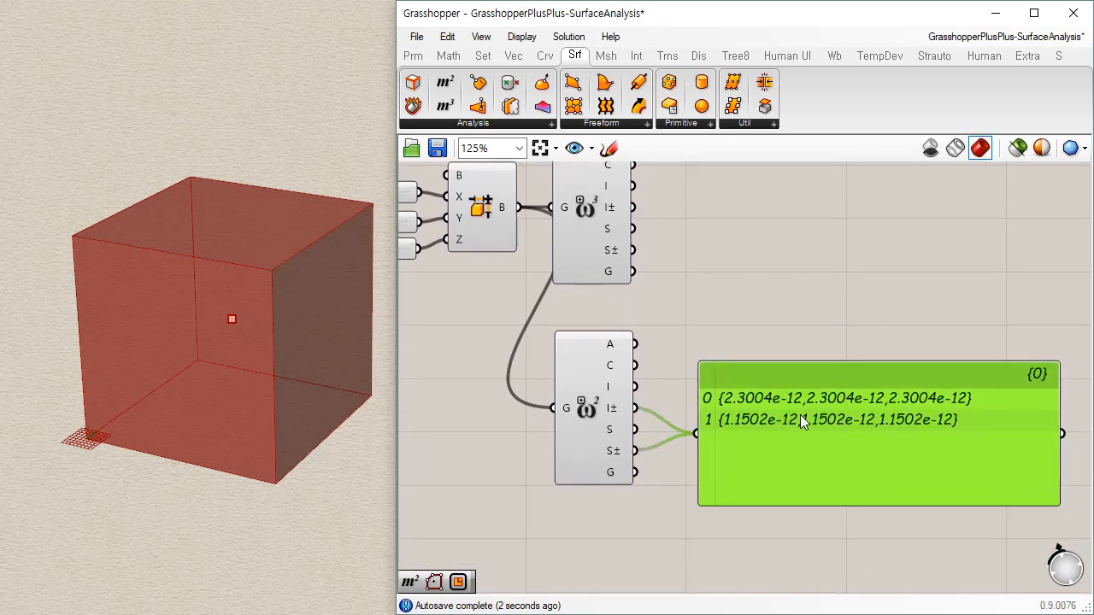
Feed the panel with only the Volume Moments component's I± output and move the panel up beside that component.
click(721, 313)
right_drag(712, 308, 665, 362)
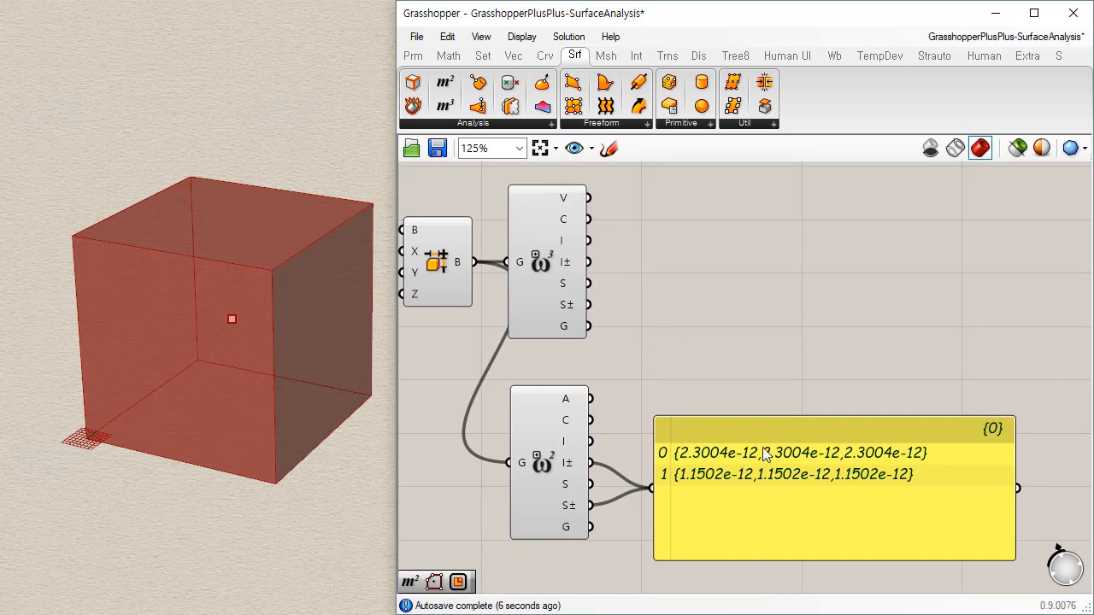
shift+drag(588, 261, 656, 469)
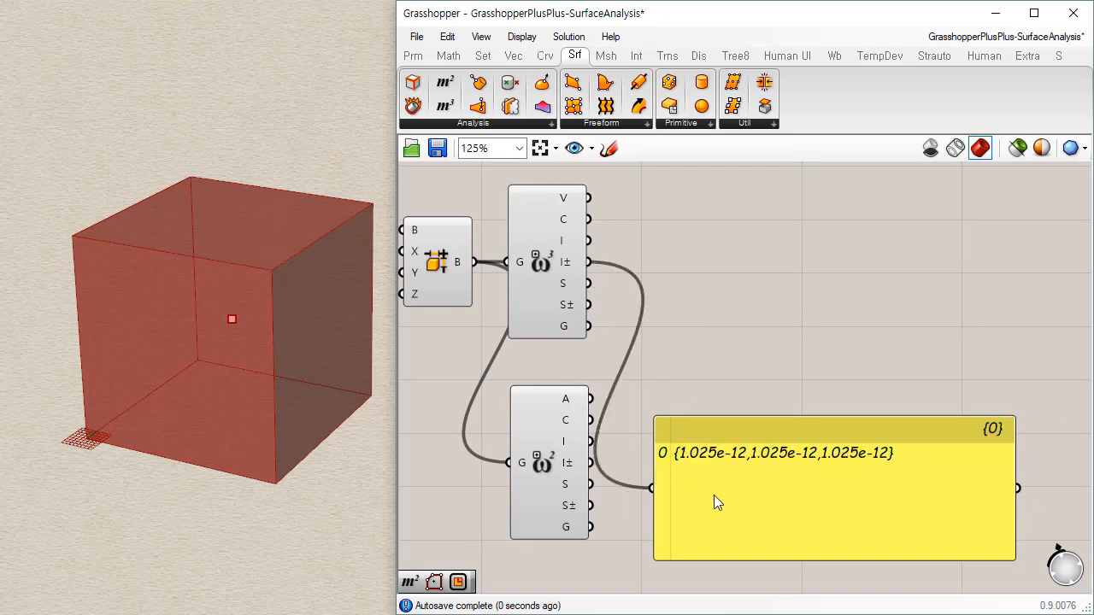
drag(713, 496, 746, 315)
Switch the panel's source to the Volume Moments component's S± output and adjust the panel's position.
drag(588, 304, 690, 307)
drag(755, 321, 741, 285)
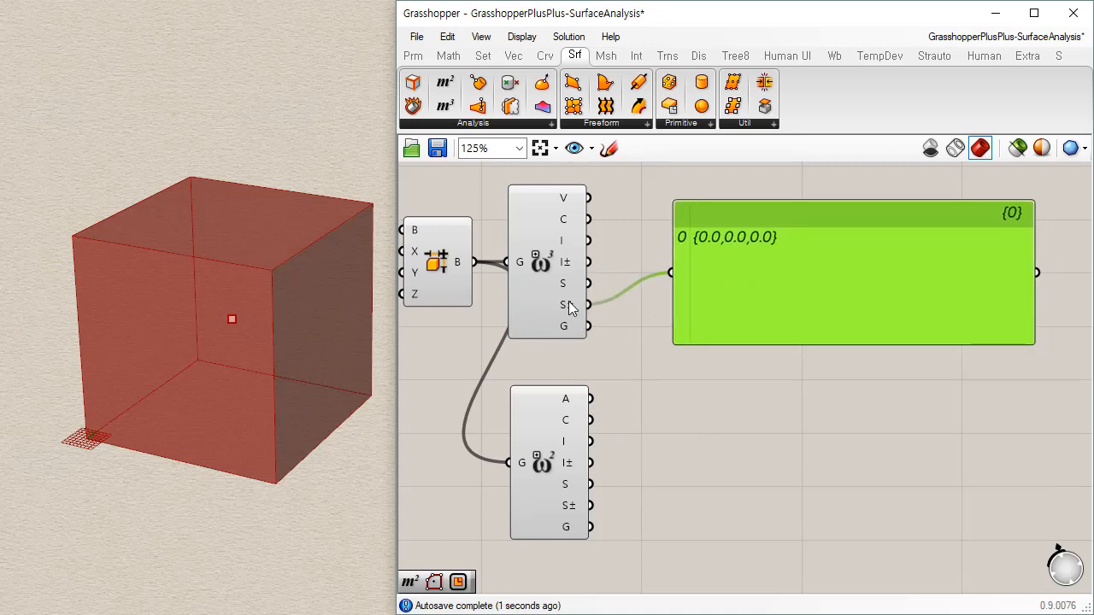
click(701, 412)
scroll(702, 415, down, 3)
drag(700, 353, 706, 394)
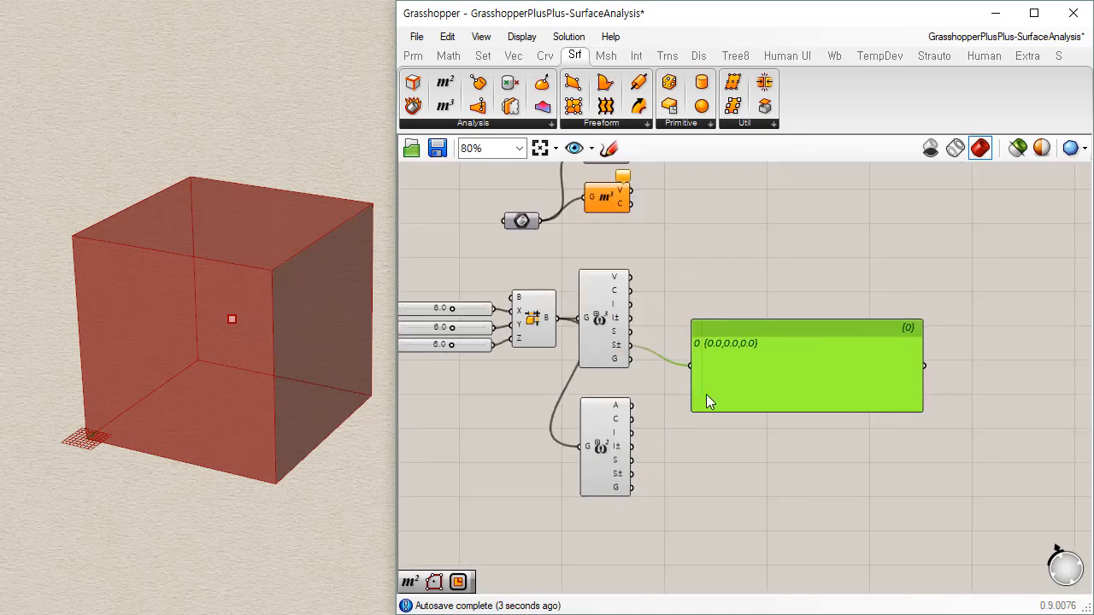
Add a Sphere component below the Domain Box and wire it into the Volume Moments geometry input in place of the box.
right_drag(586, 384, 648, 363)
scroll(709, 350, up, 2)
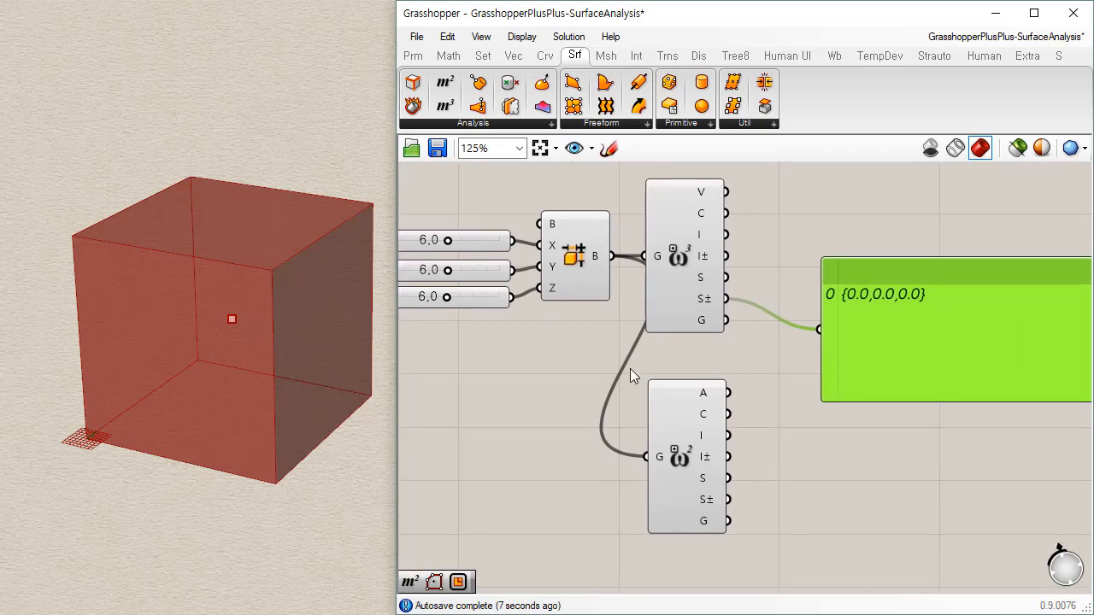
drag(702, 106, 651, 256)
click(537, 435)
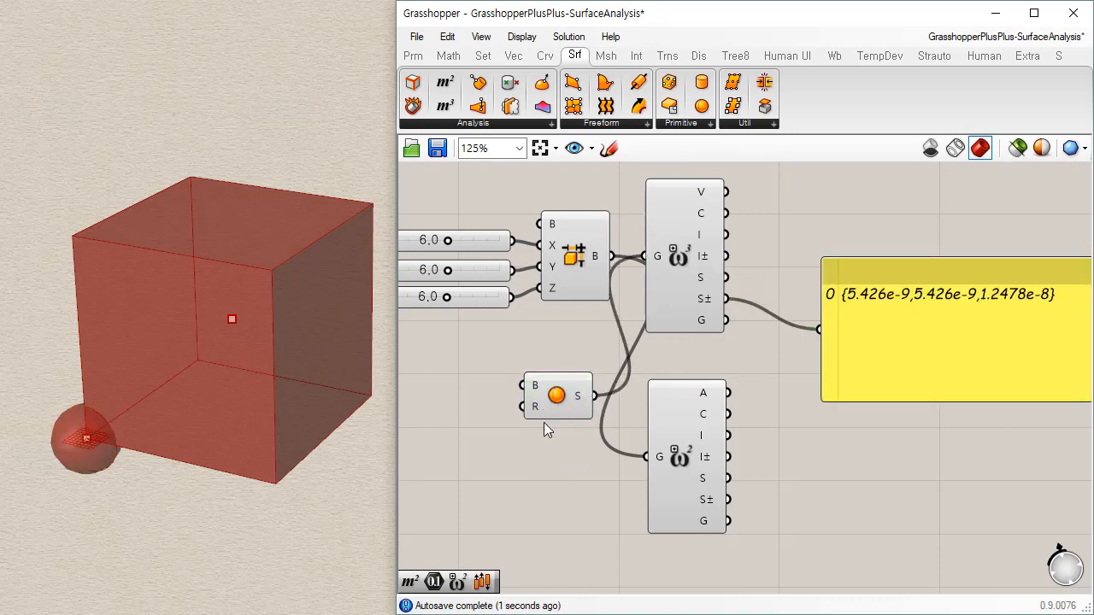
drag(558, 400, 510, 445)
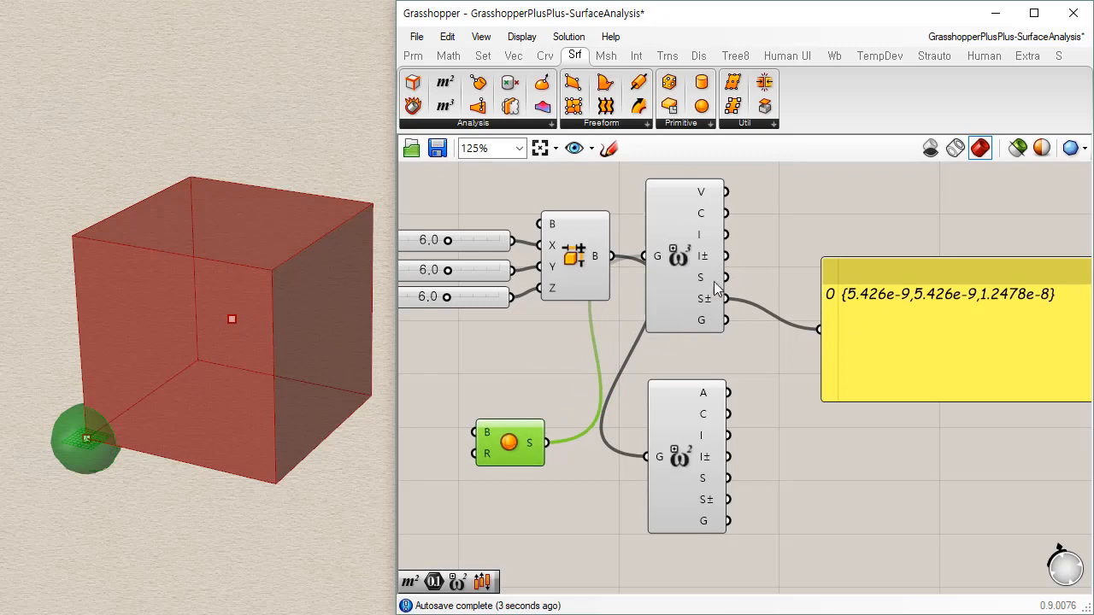
Feed the panel with the Volume Moments I± output for the sphere and reposition the panel and the Sphere component.
drag(726, 255, 820, 330)
drag(909, 365, 893, 321)
drag(510, 442, 541, 385)
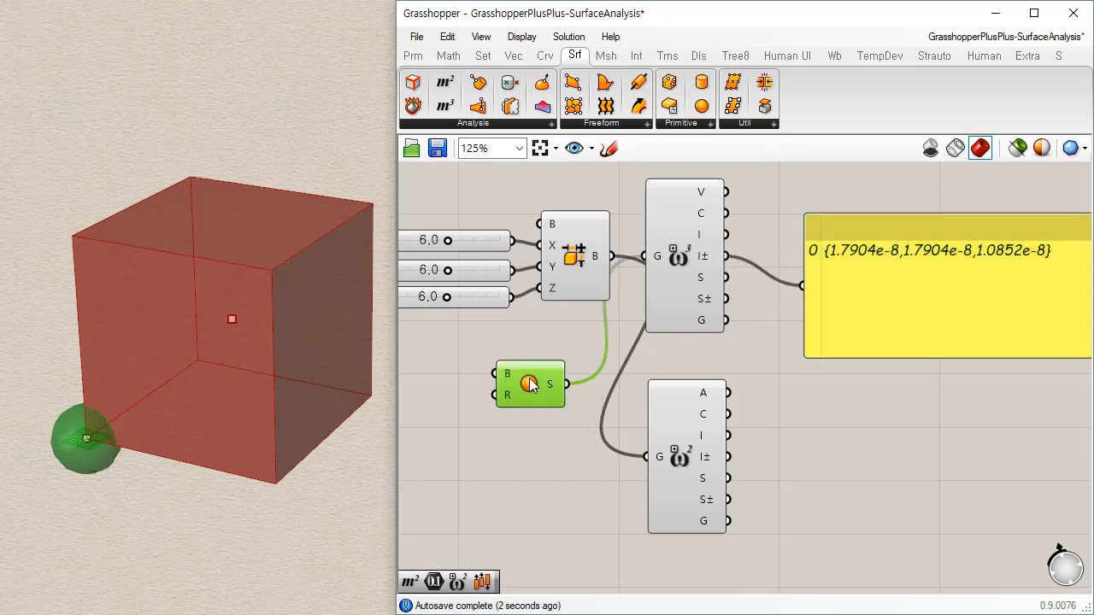
Create a number slider with the value 10.0 and connect it to the Sphere component's radius input.
double_click(493, 417)
text(10.0)
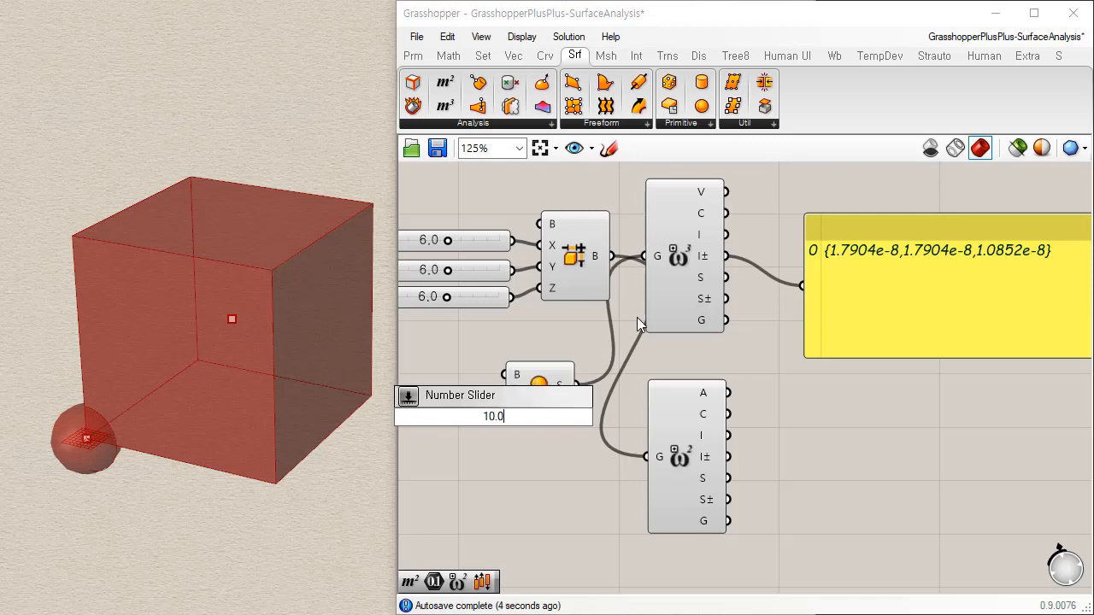
key(Return)
drag(504, 419, 422, 410)
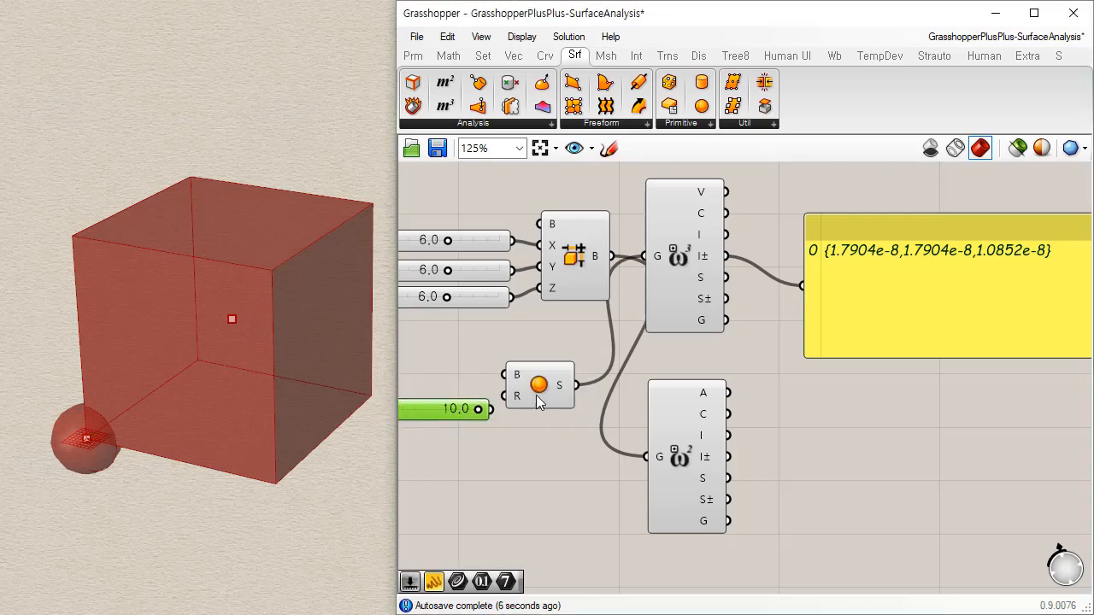
drag(536, 395, 558, 387)
click(436, 408)
mouse_move(436, 400)
mouse_down()
mouse_move(467, 383)
mouse_move(511, 389)
mouse_move(454, 388)
mouse_up()
click(504, 422)
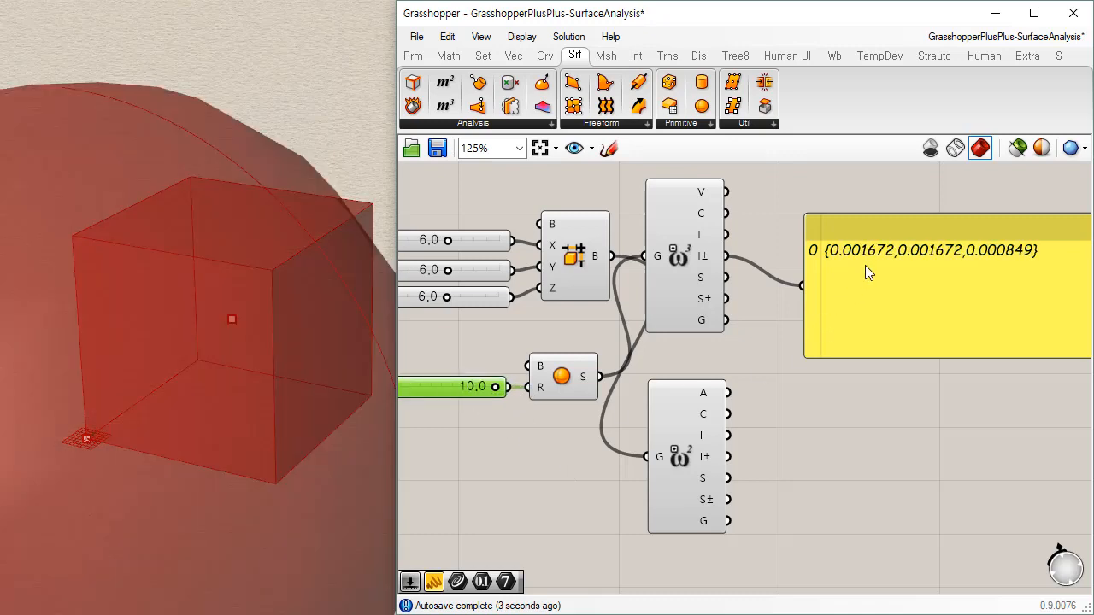
Replace the panel's source with the Volume Moments S± output for the enlarged sphere.
drag(494, 388, 520, 394)
click(547, 475)
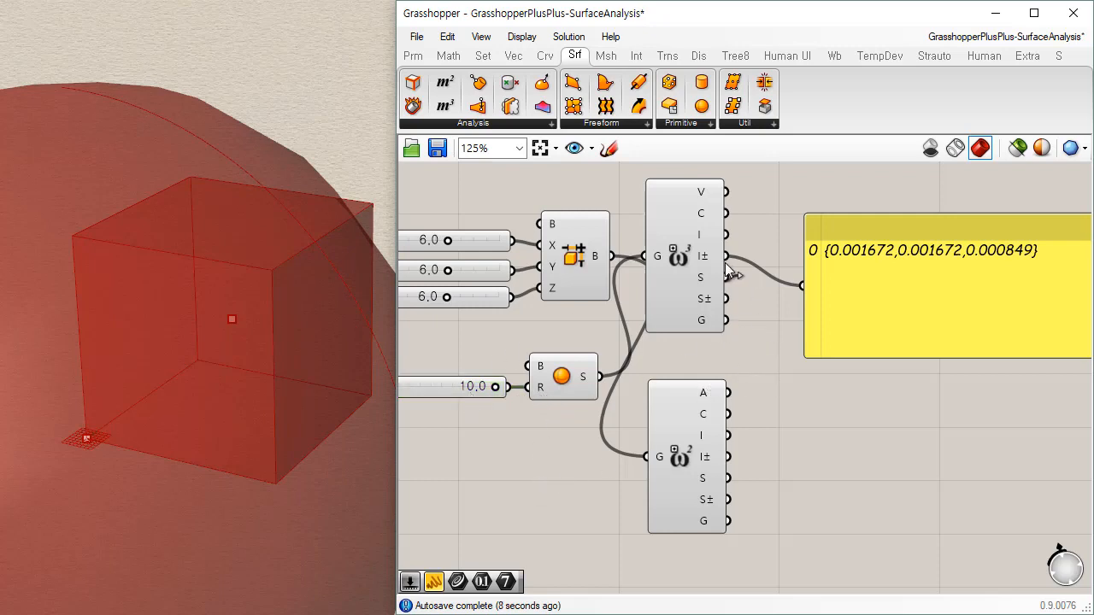
drag(726, 300, 803, 286)
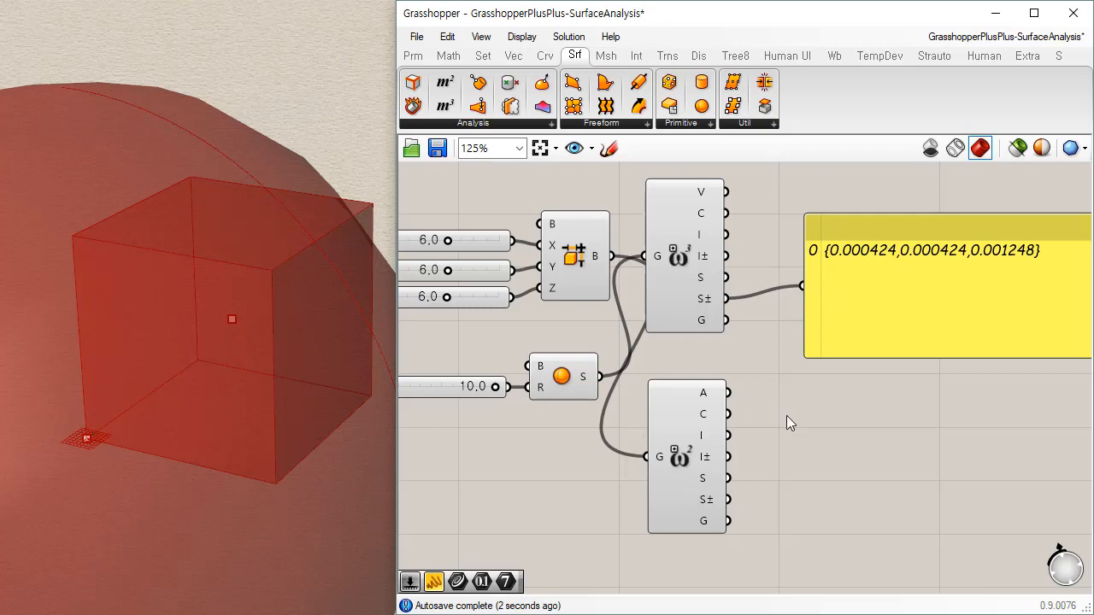
Move the Area Moments component up so that it sits directly below the Volume Moments component.
click(558, 373)
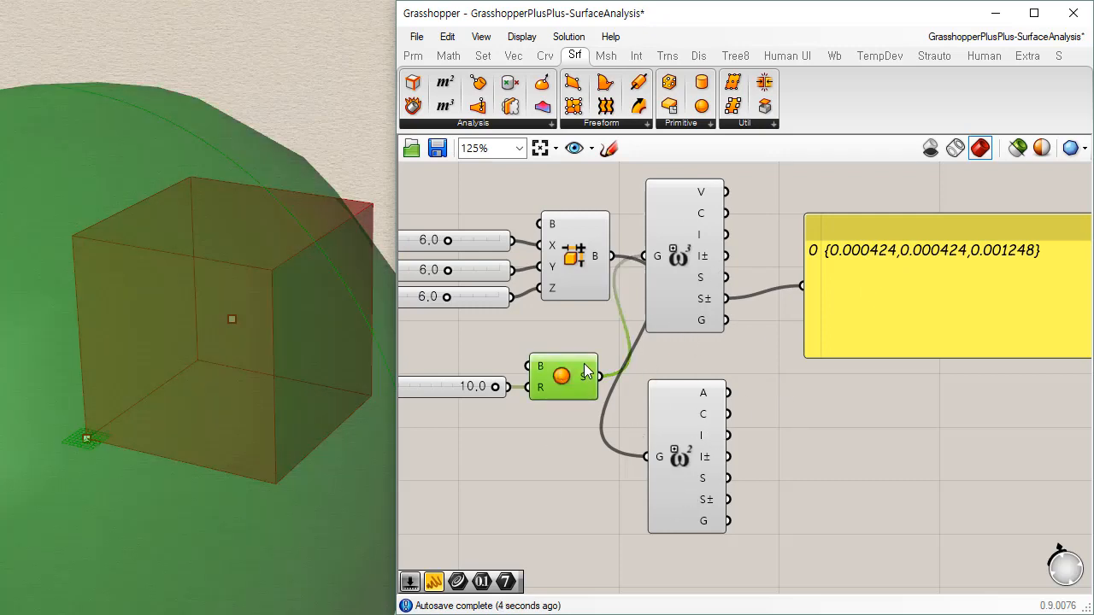
click(691, 243)
click(696, 482)
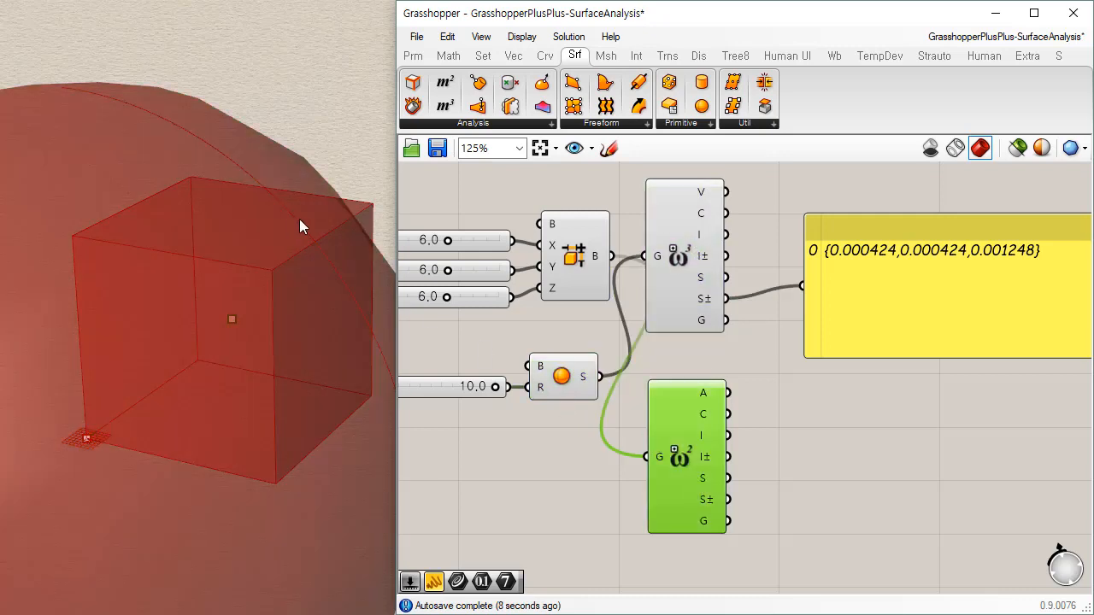
click(691, 263)
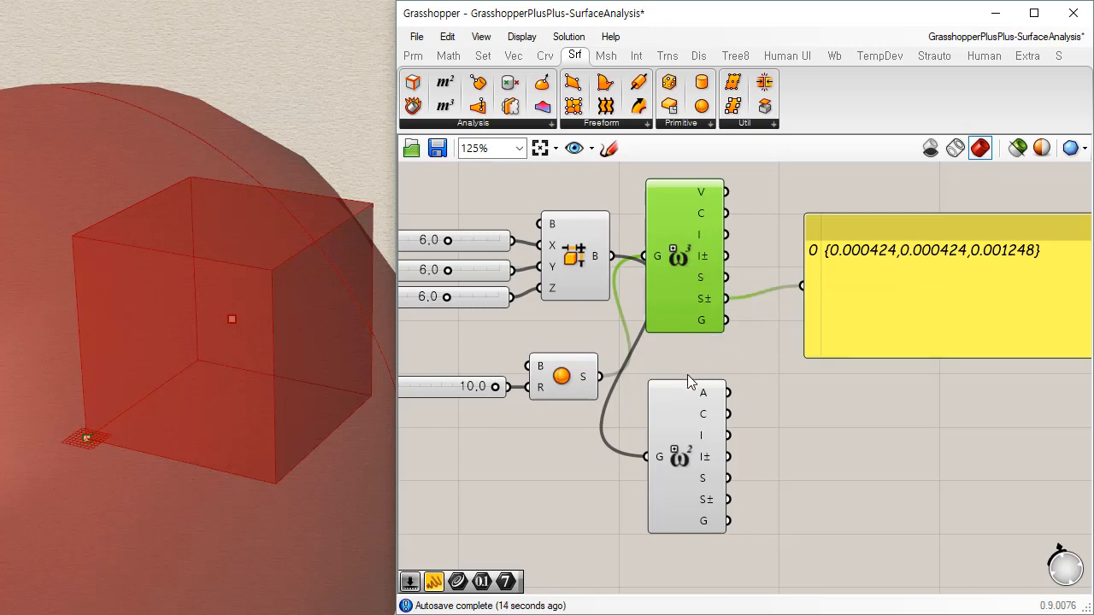
click(810, 447)
click(686, 283)
click(696, 437)
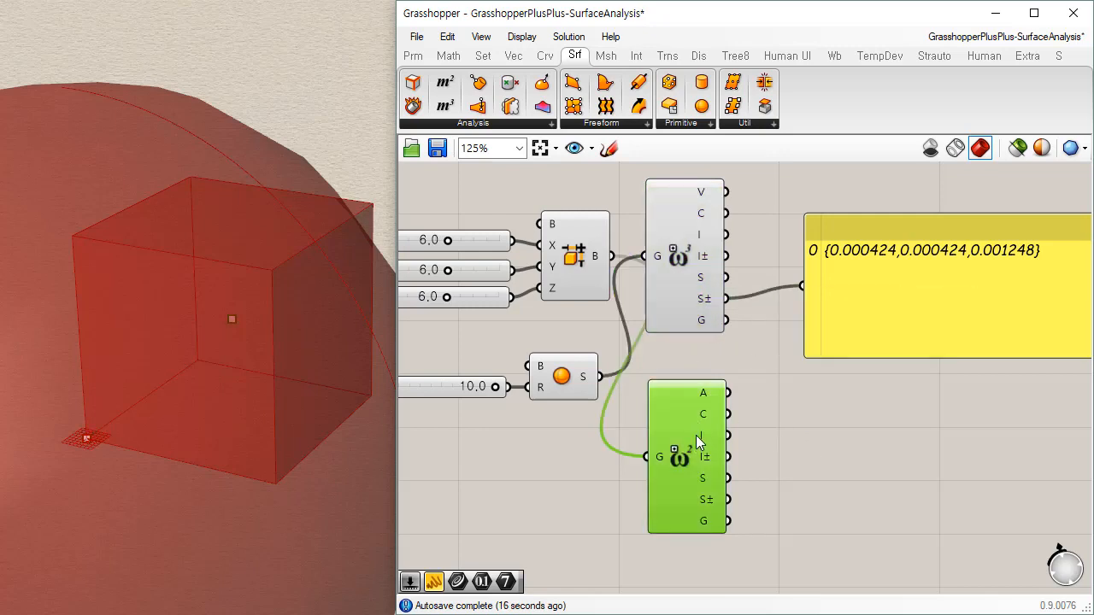
drag(696, 436, 694, 395)
click(750, 370)
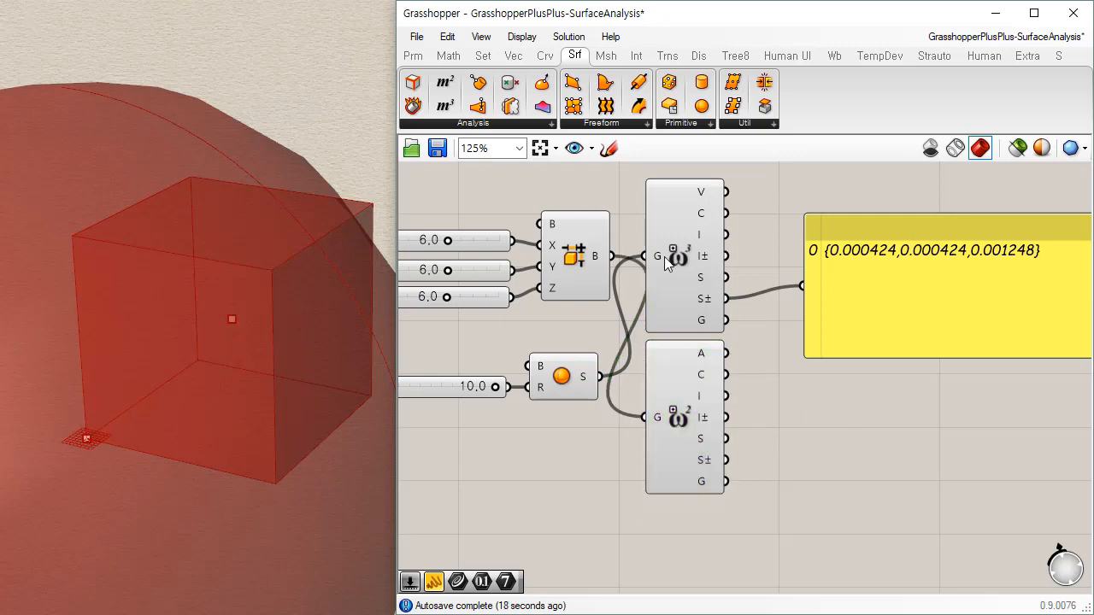
click(551, 125)
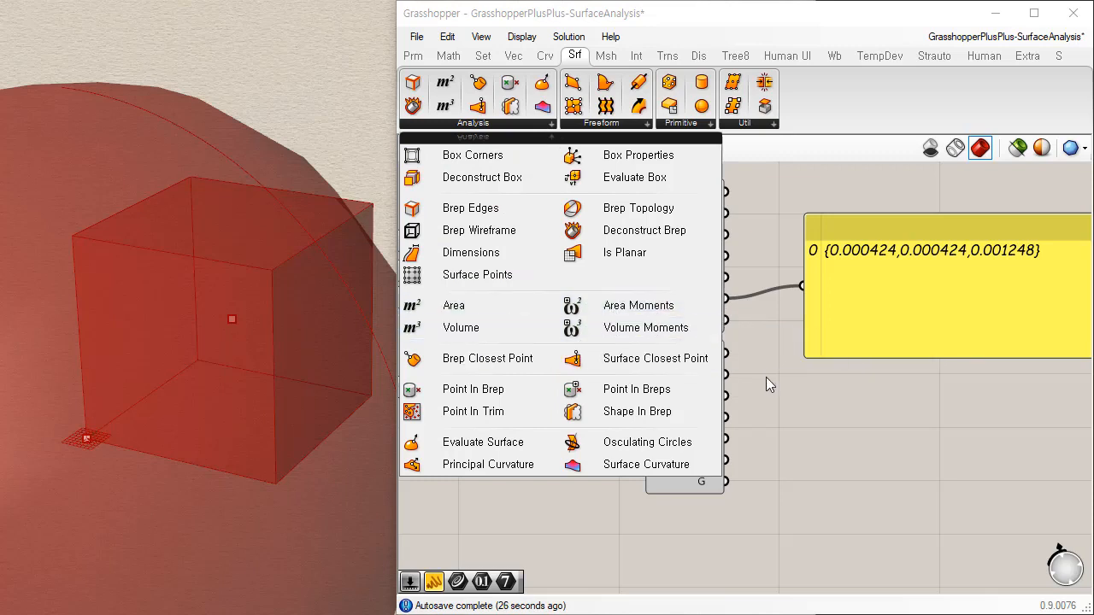
right_drag(778, 382, 793, 408)
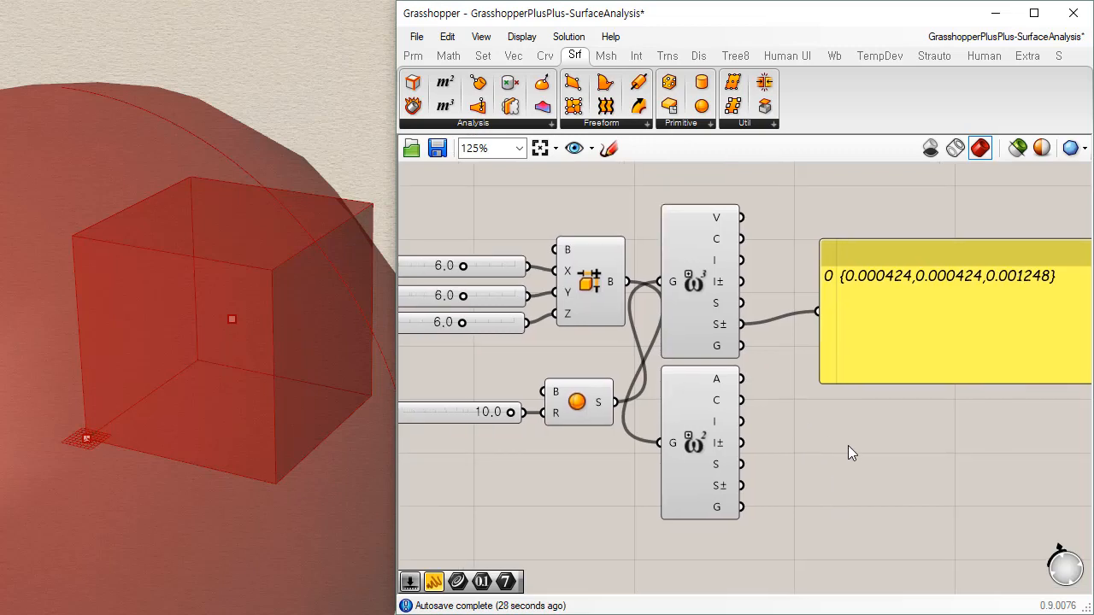
click(551, 124)
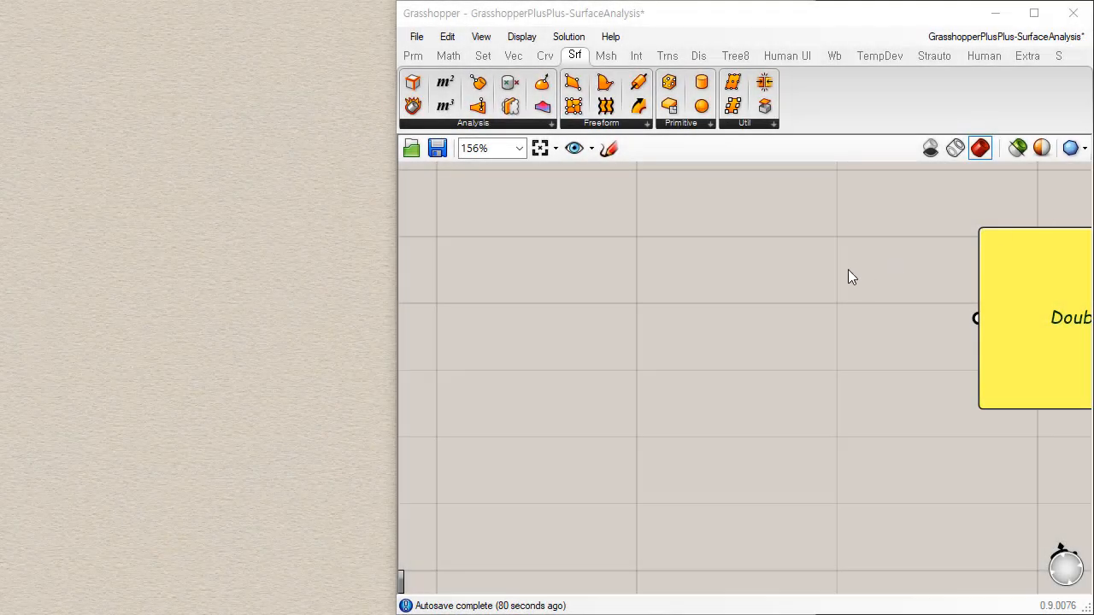
Add a Surface Closest Point component and a Brep Closest Point component below it on an empty part of the canvas.
click(550, 125)
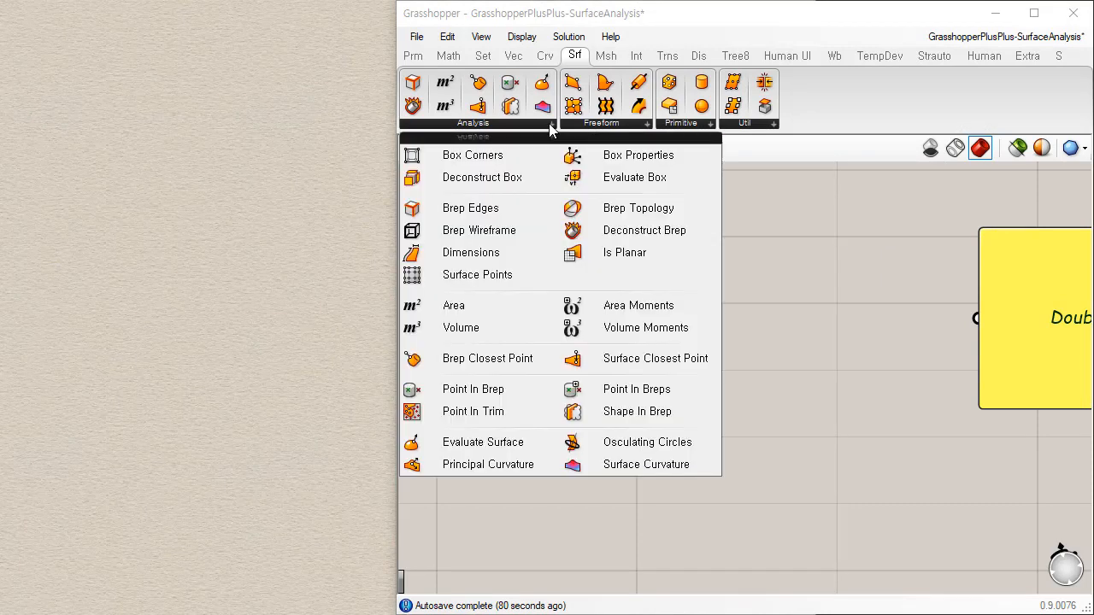
click(630, 359)
click(647, 255)
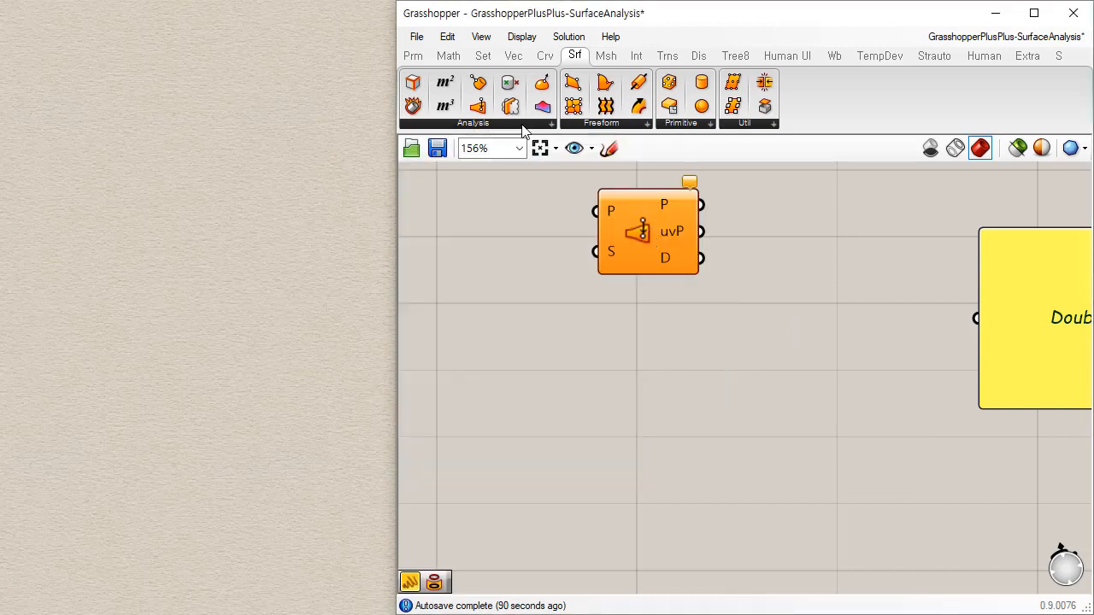
click(522, 125)
click(493, 362)
click(654, 366)
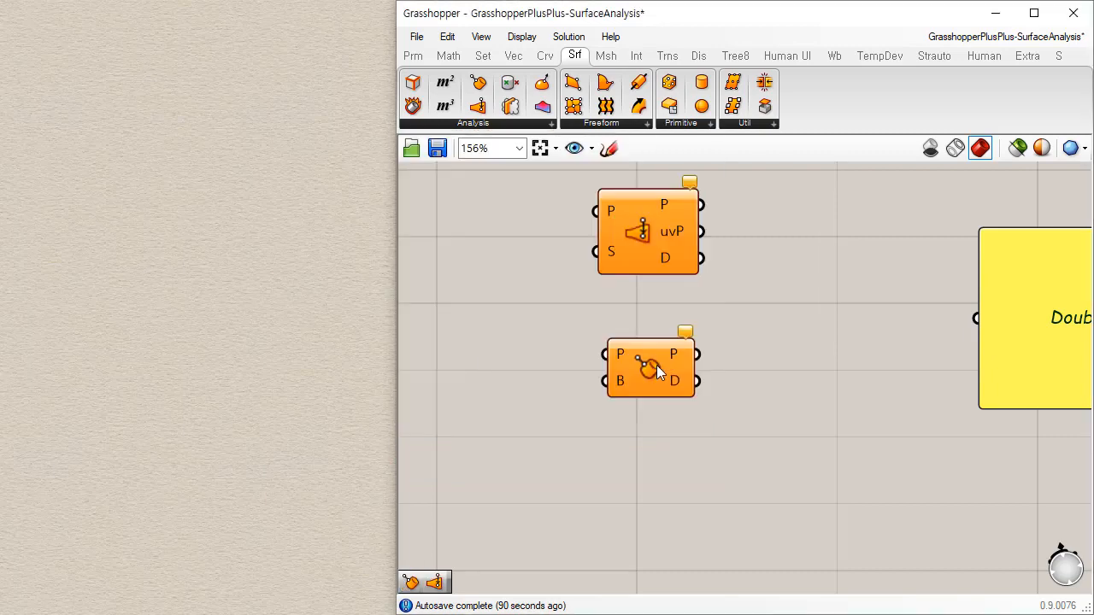
Move the Brep Closest Point component closer under Surface Closest Point and bring the empty panel nearer to both.
drag(657, 365, 654, 333)
drag(714, 211, 676, 374)
click(802, 328)
drag(1044, 335, 862, 347)
click(748, 347)
scroll(752, 347, down, 2)
scroll(598, 314, up, 1)
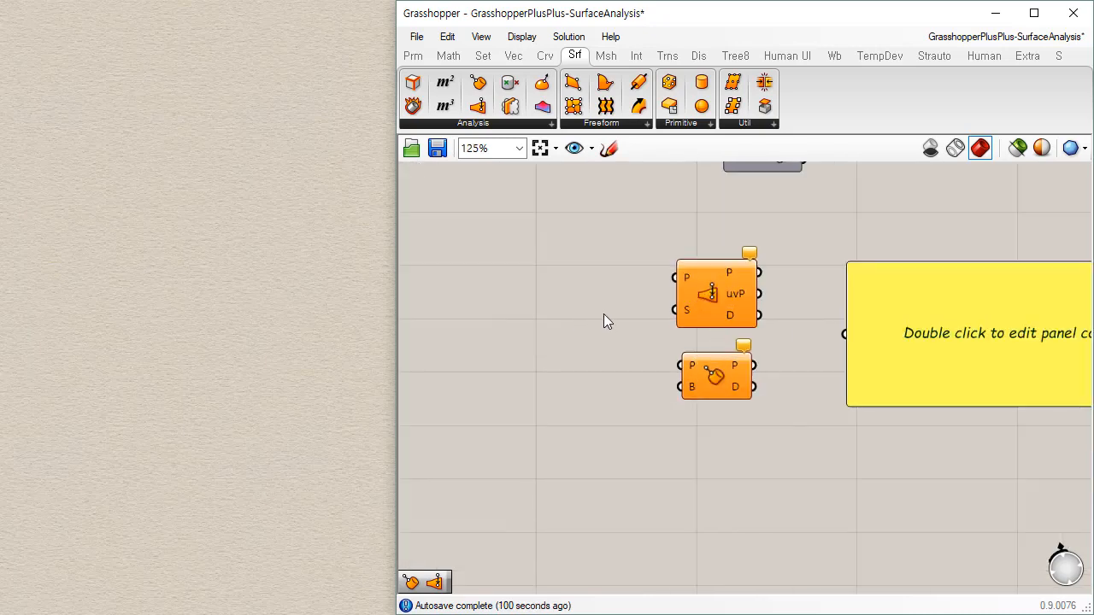
right_drag(556, 297, 528, 273)
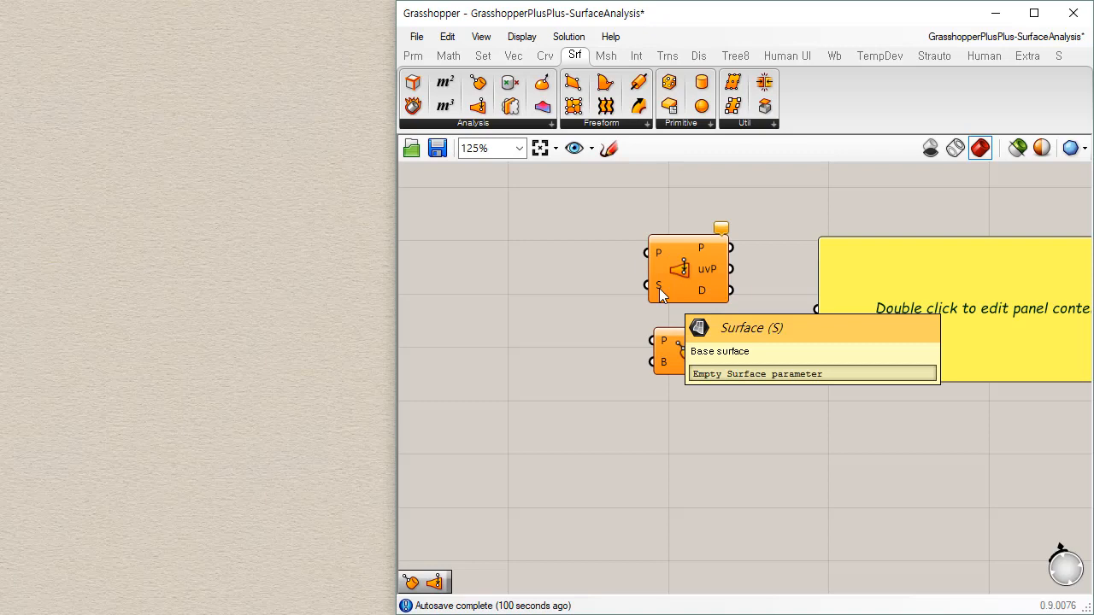
Add a Point parameter and a Surface parameter in front of the Surface Closest Point component.
click(412, 56)
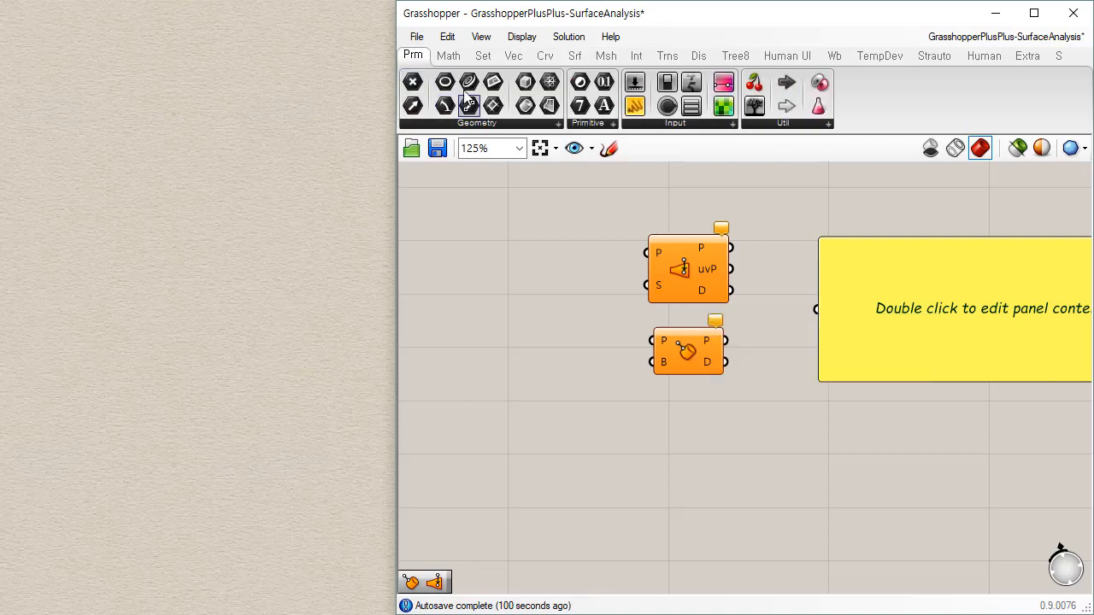
drag(413, 81, 560, 256)
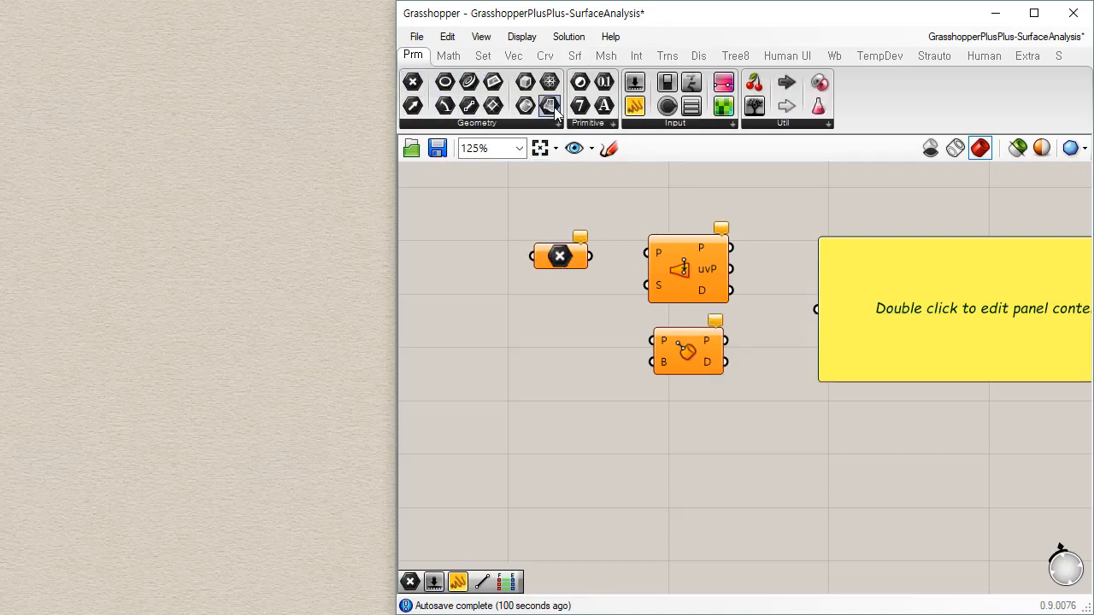
drag(554, 109, 561, 301)
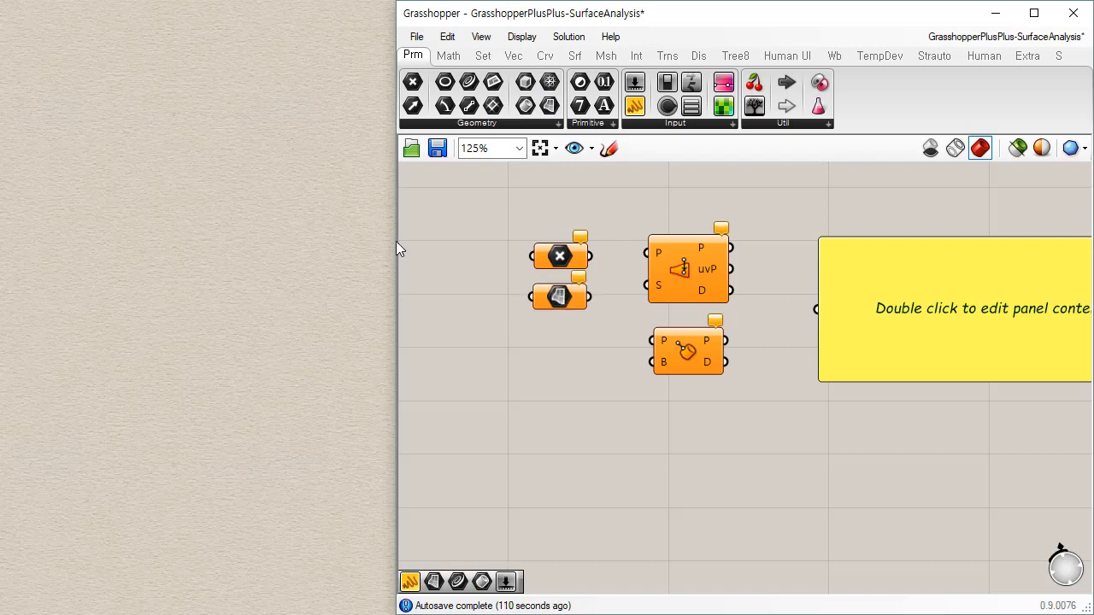
Switch to Rhino and draw a freehand four-corner planar surface in the perspective viewport.
click(178, 243)
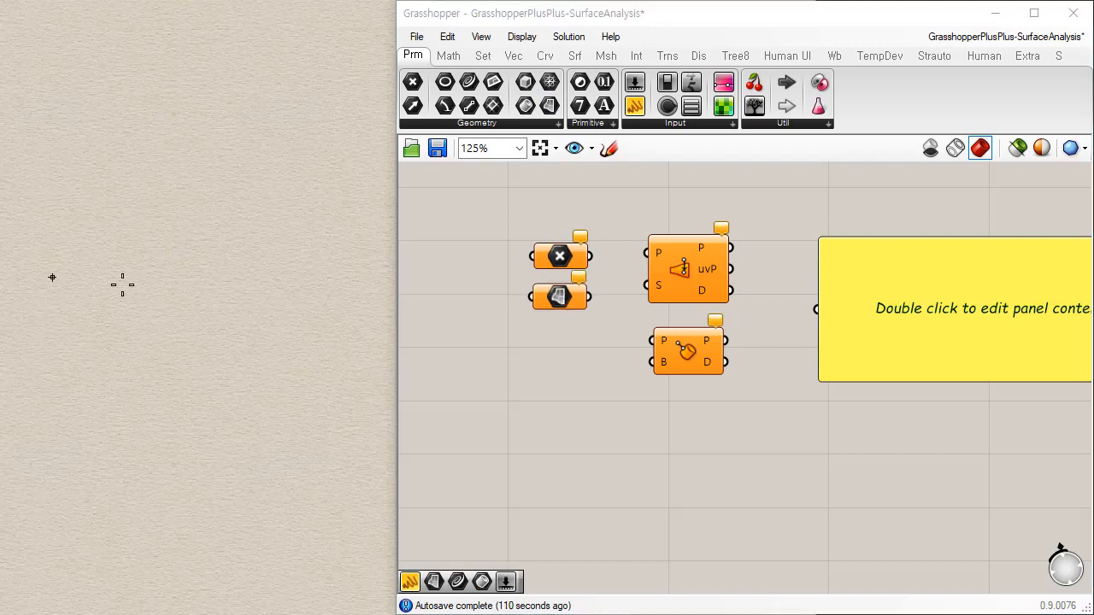
click(153, 220)
click(58, 359)
click(254, 461)
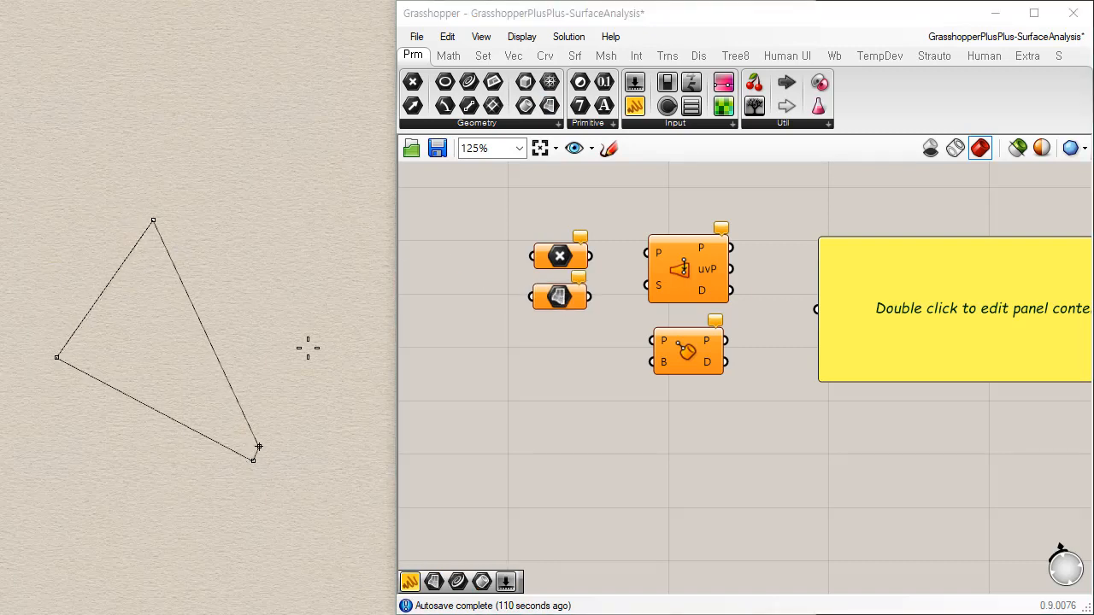
click(333, 246)
Rebuild the four-corner surface with 10 points and degree 3 in both U and V, deleting the input surface.
drag(336, 379, 243, 417)
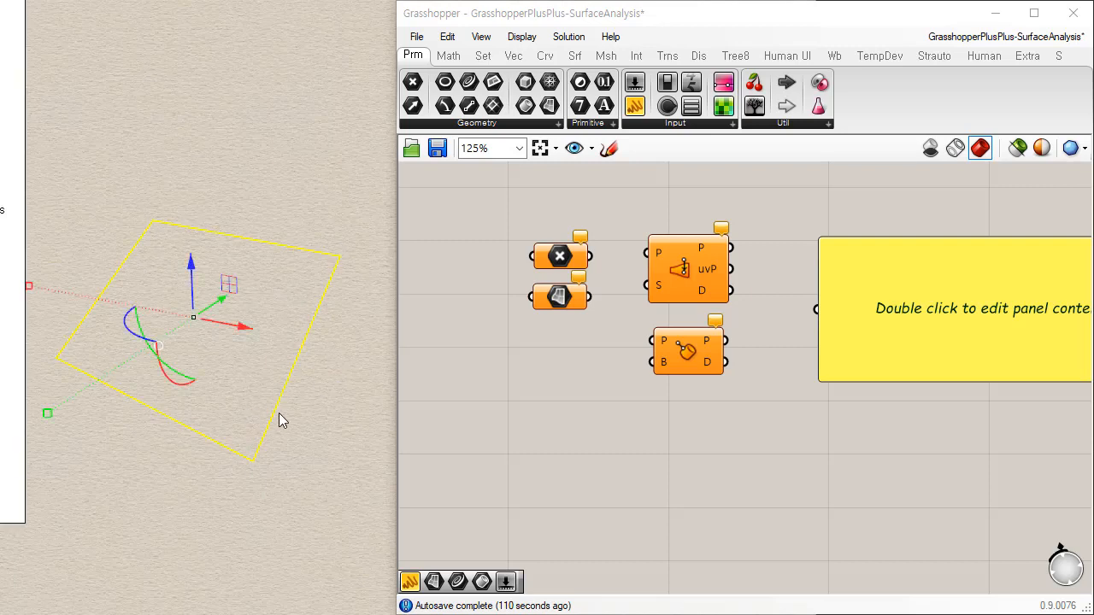
text(eb)
key(Return)
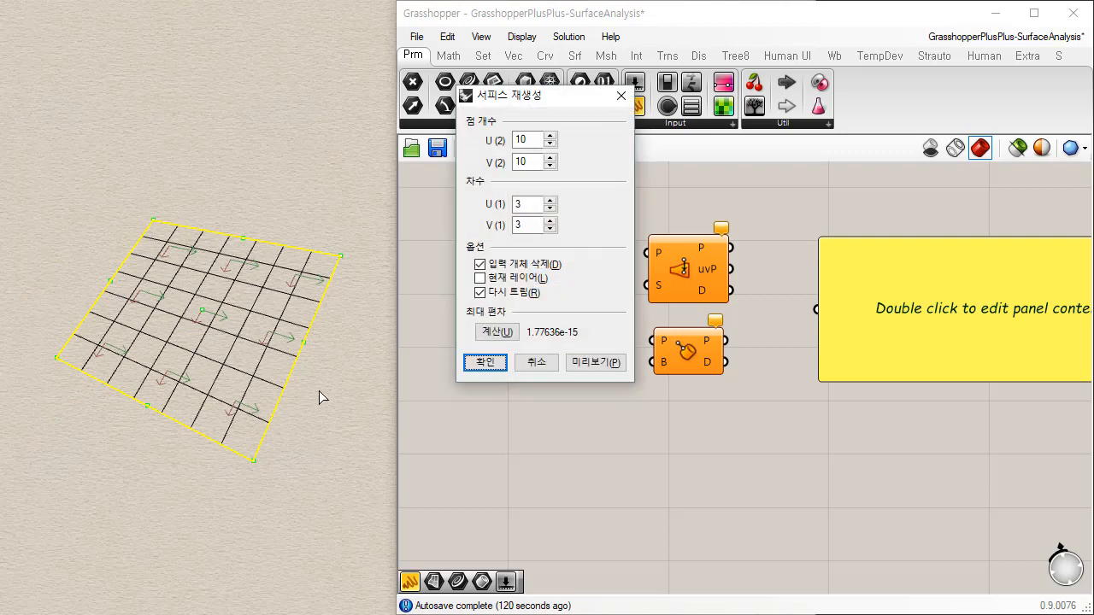
click(485, 363)
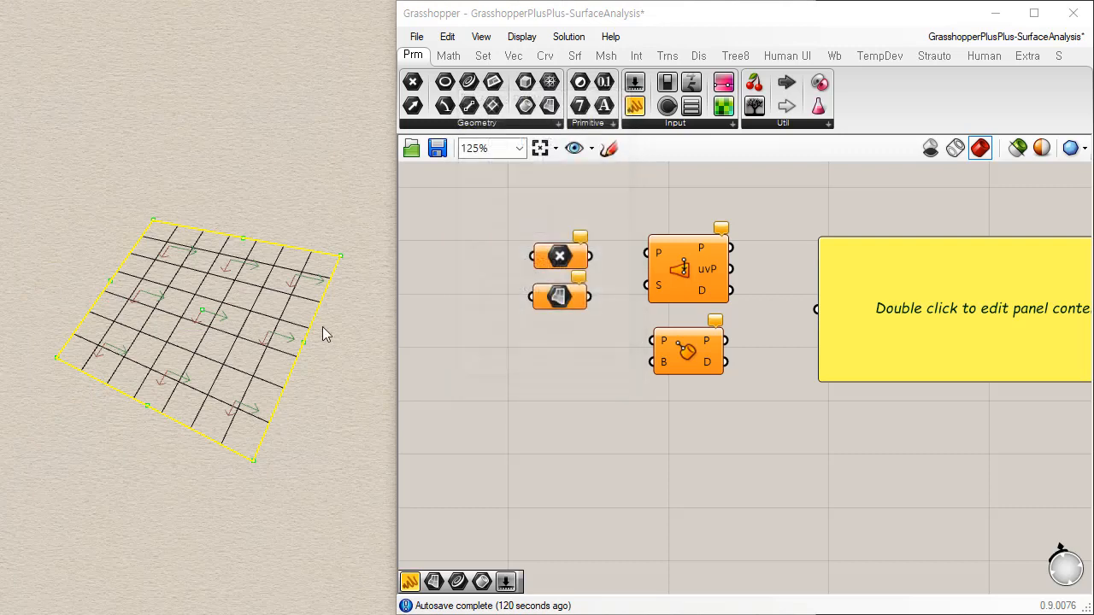
right_drag(325, 334, 306, 410)
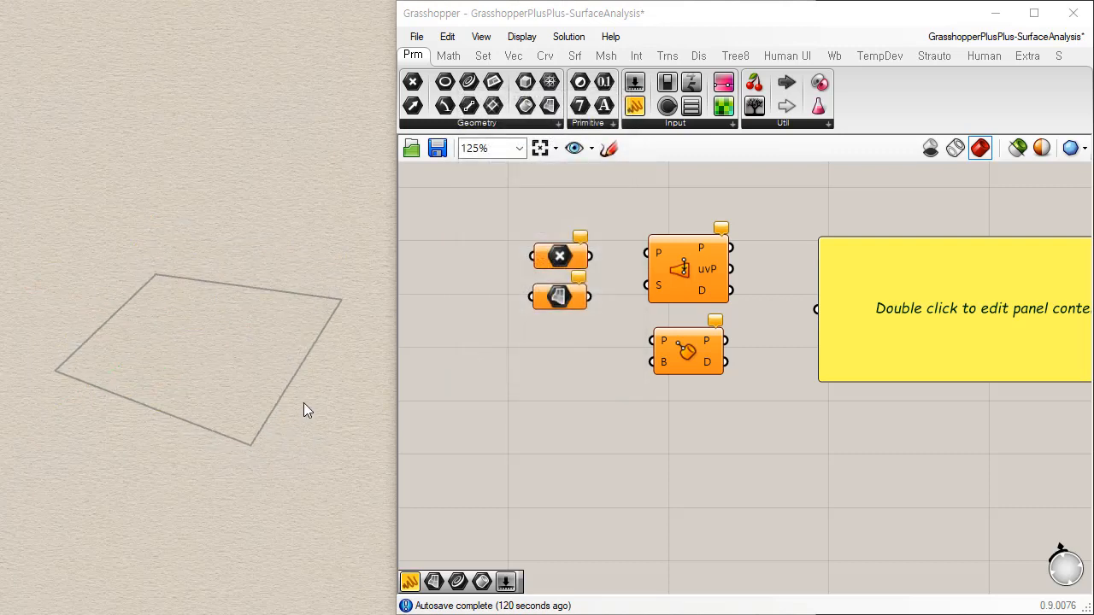
Turn on the rebuilt surface's control points and pull two groups of them upward to form tall humps.
click(255, 438)
key(F10)
drag(201, 233, 279, 482)
drag(227, 318, 217, 205)
right_drag(330, 199, 321, 236)
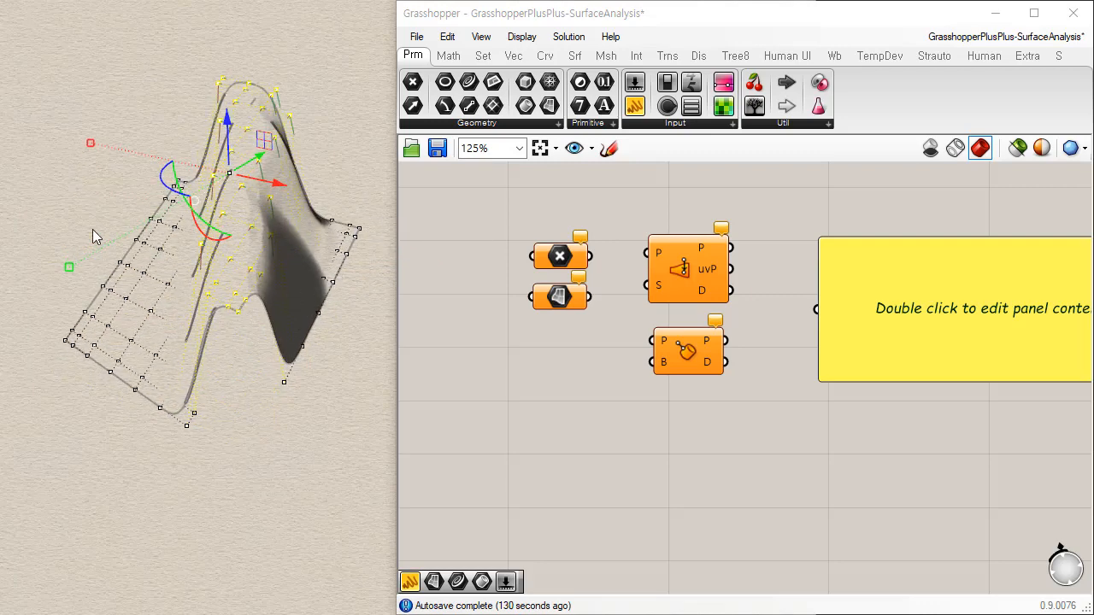
drag(73, 213, 356, 305)
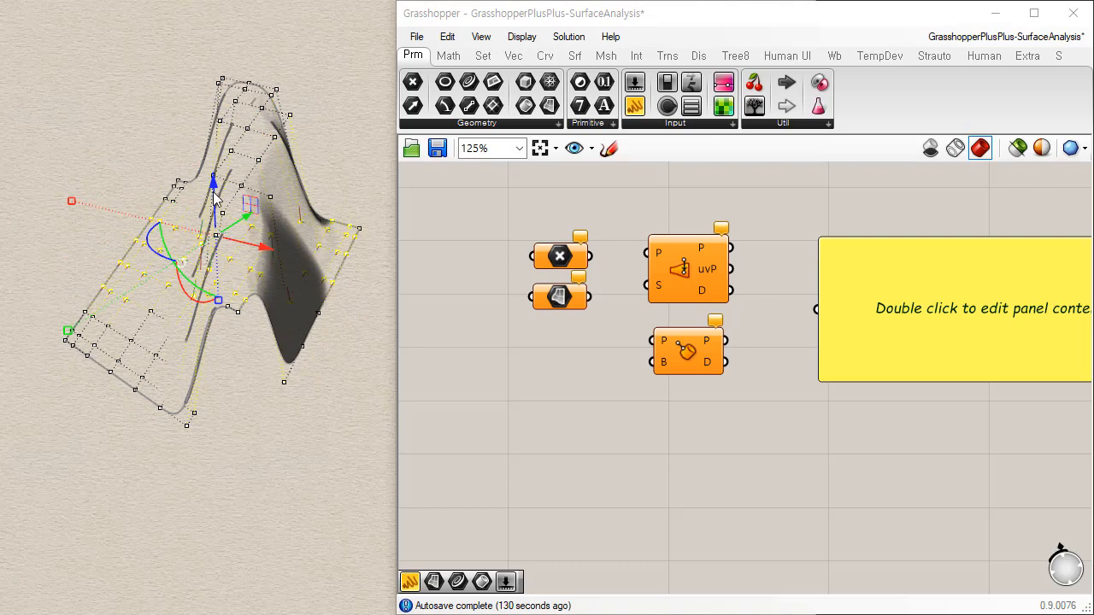
drag(214, 198, 182, 125)
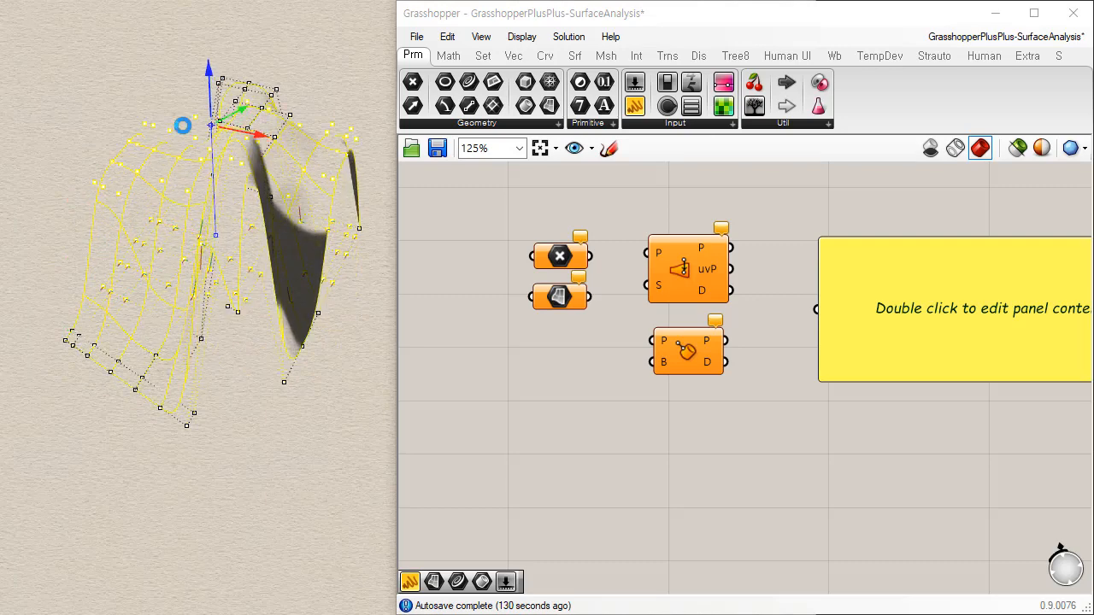
click(245, 350)
Select all control points of the deformed surface and open the UVN Move settings.
right_drag(242, 354, 230, 373)
shift+right_drag(227, 433, 209, 519)
scroll(211, 438, down, 2)
drag(47, 120, 373, 551)
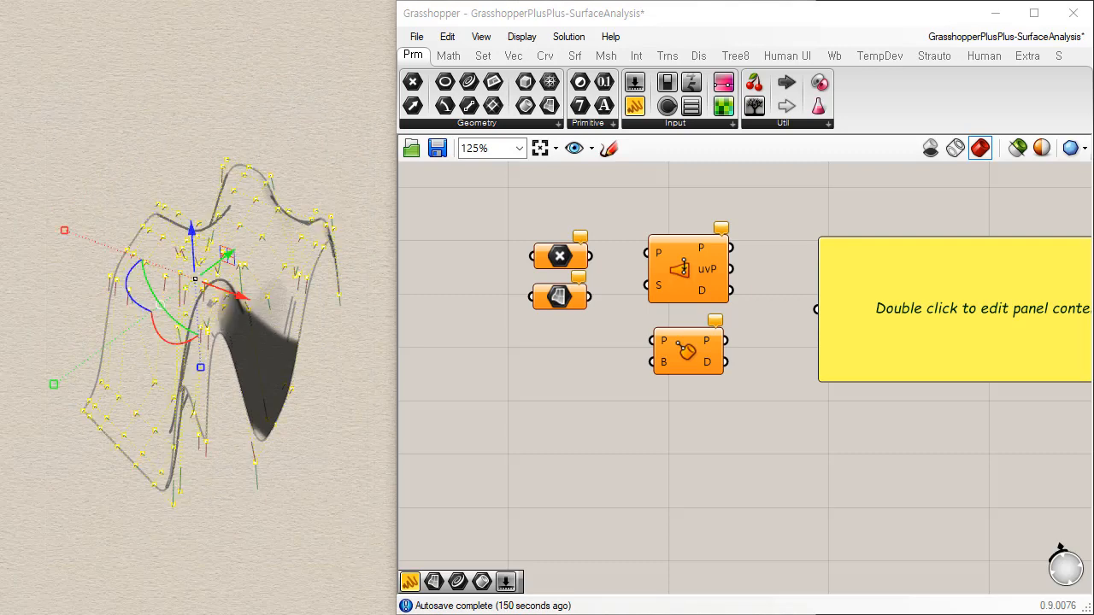
right_click(195, 286)
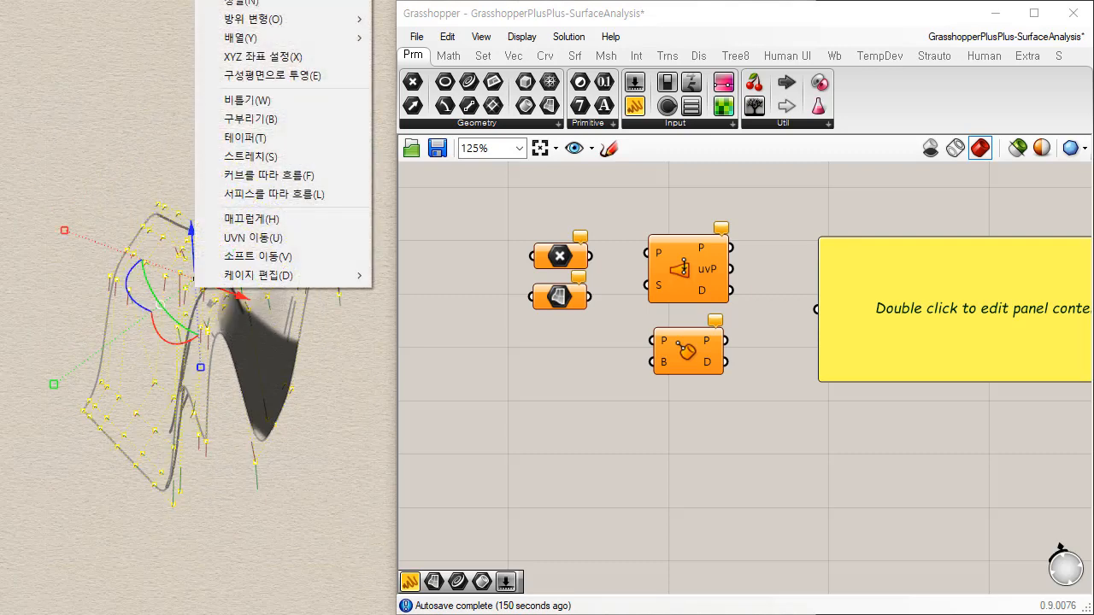
click(280, 242)
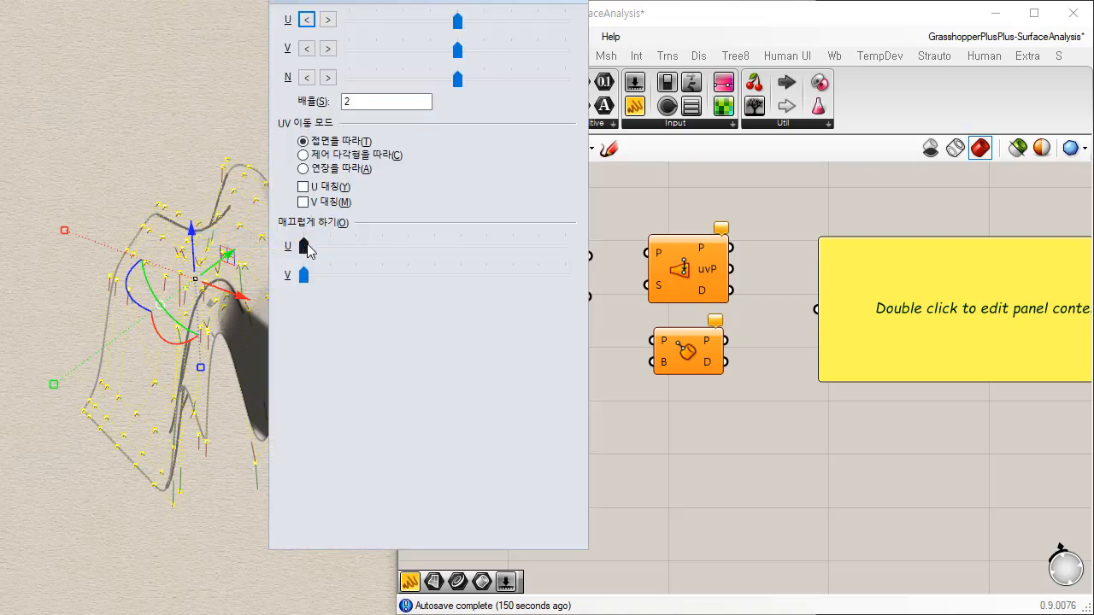
Smooth the selected control points repeatedly in both U and V into a gentle dome, then hide the points.
drag(308, 250, 416, 270)
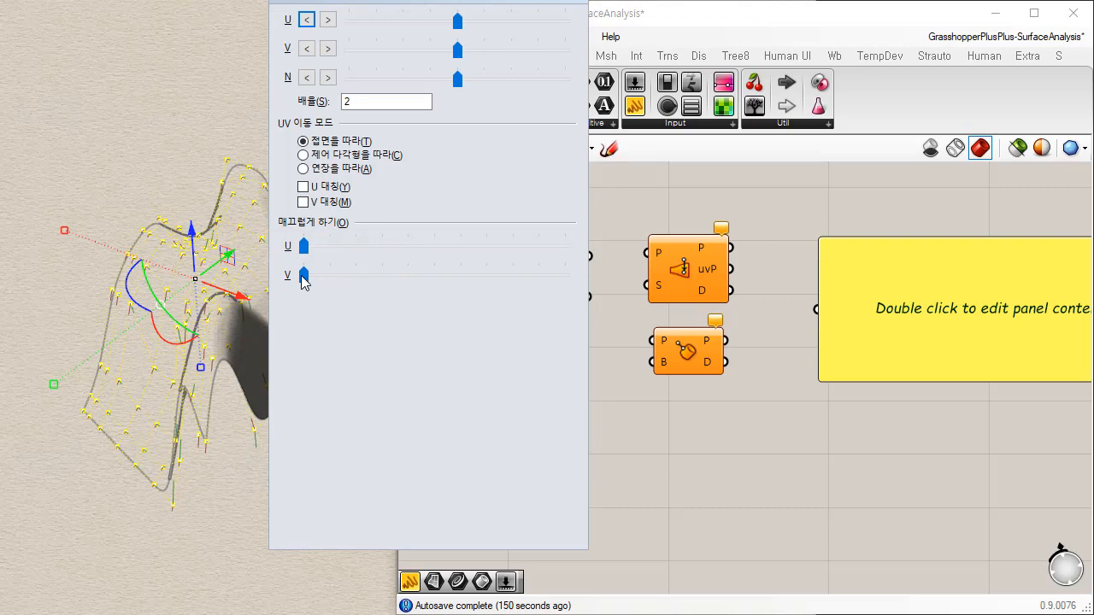
drag(301, 276, 730, 312)
drag(302, 249, 470, 257)
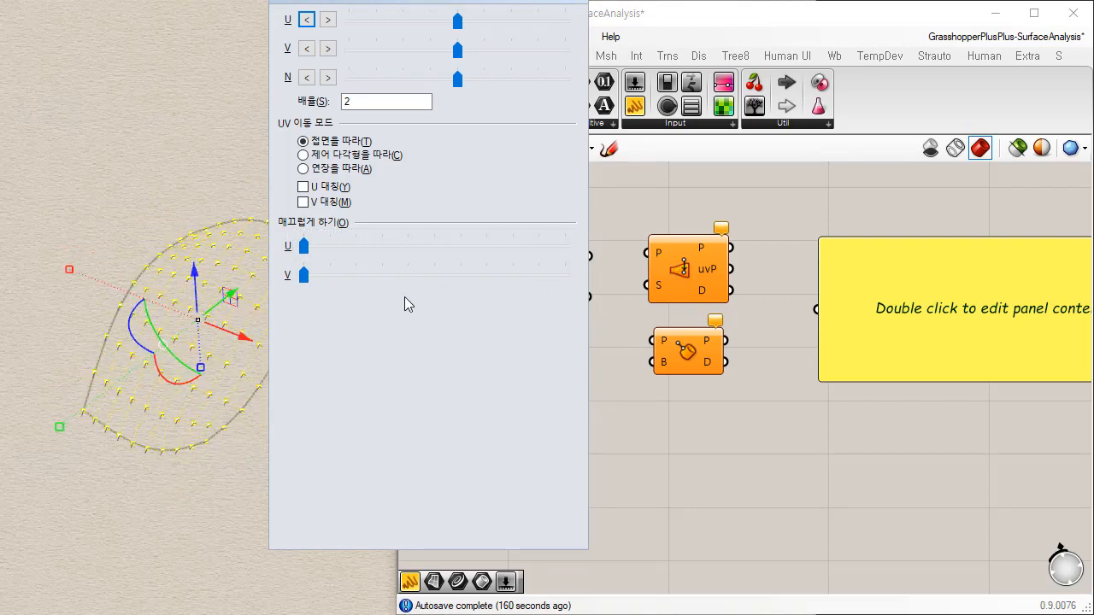
drag(304, 275, 678, 290)
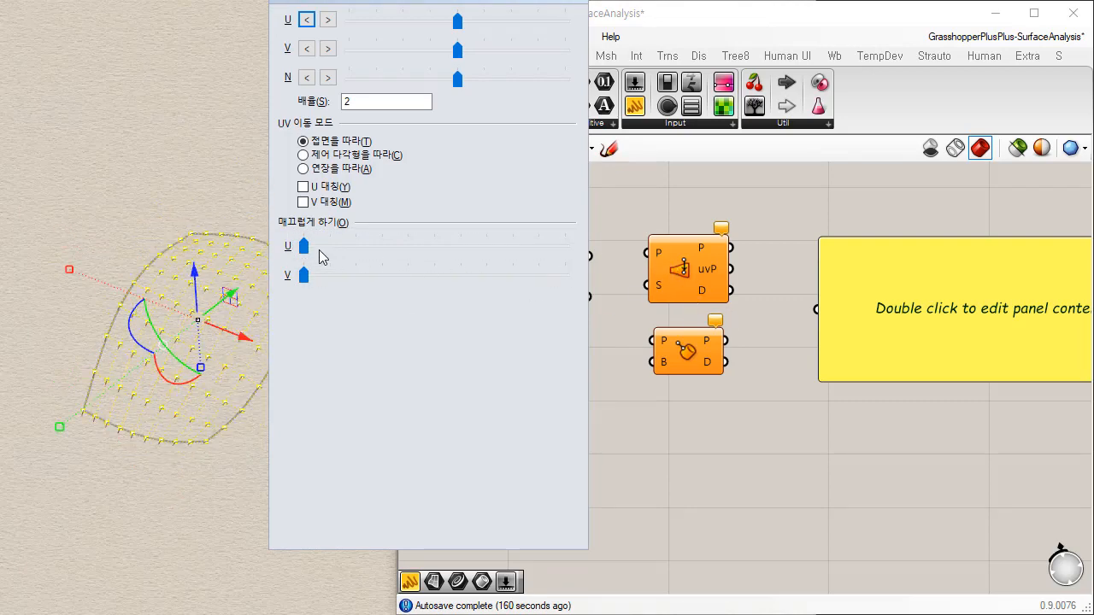
drag(303, 246, 574, 246)
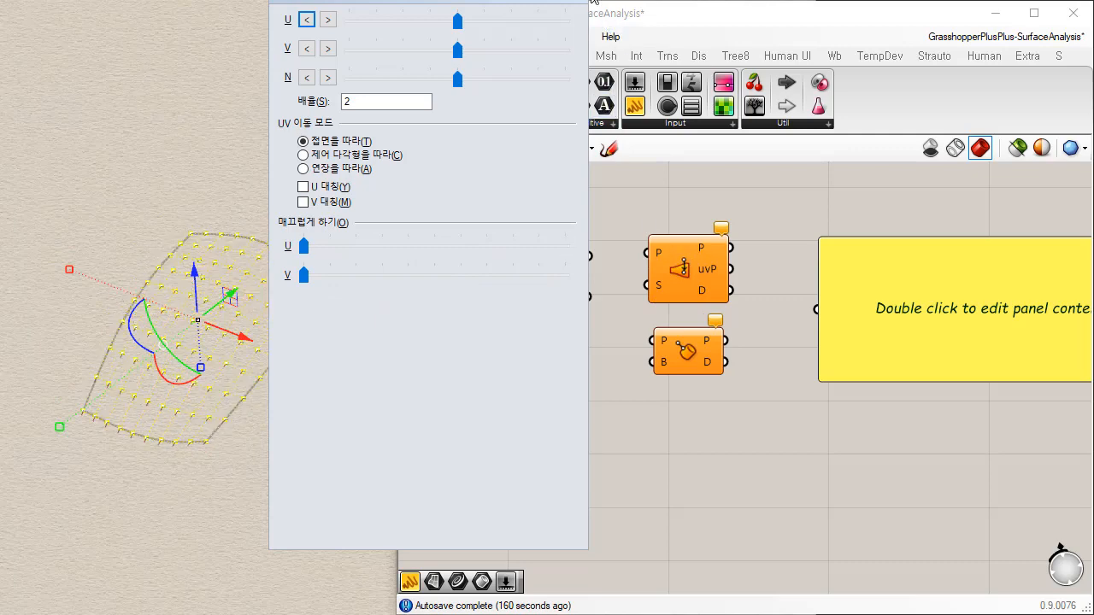
click(580, 1)
click(313, 127)
right_drag(294, 325, 295, 445)
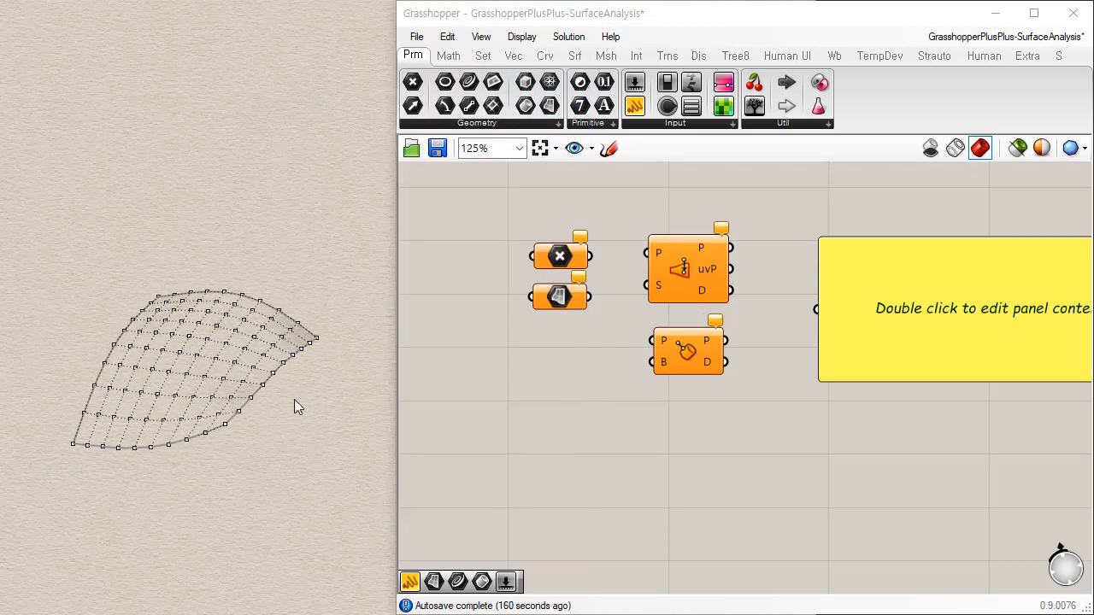
right_drag(294, 399, 276, 443)
key(Escape)
Examine the smoothed surface and its control point grid from several angles, with the points temporarily turned on.
click(295, 318)
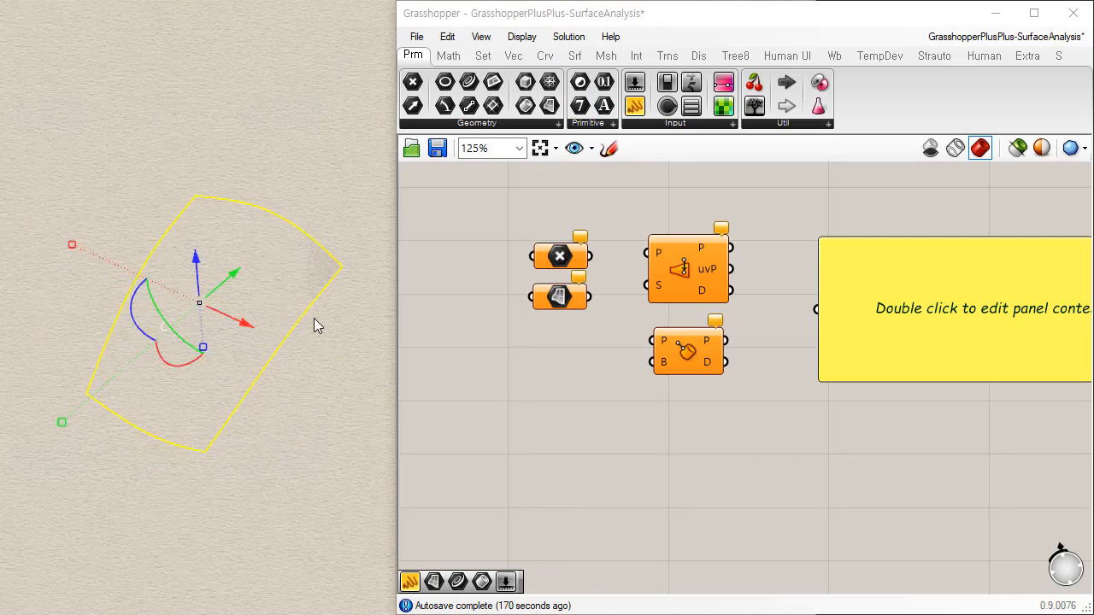
key(Return)
key(Escape)
key(Escape)
click(296, 326)
right_drag(308, 408, 122, 429)
key(F10)
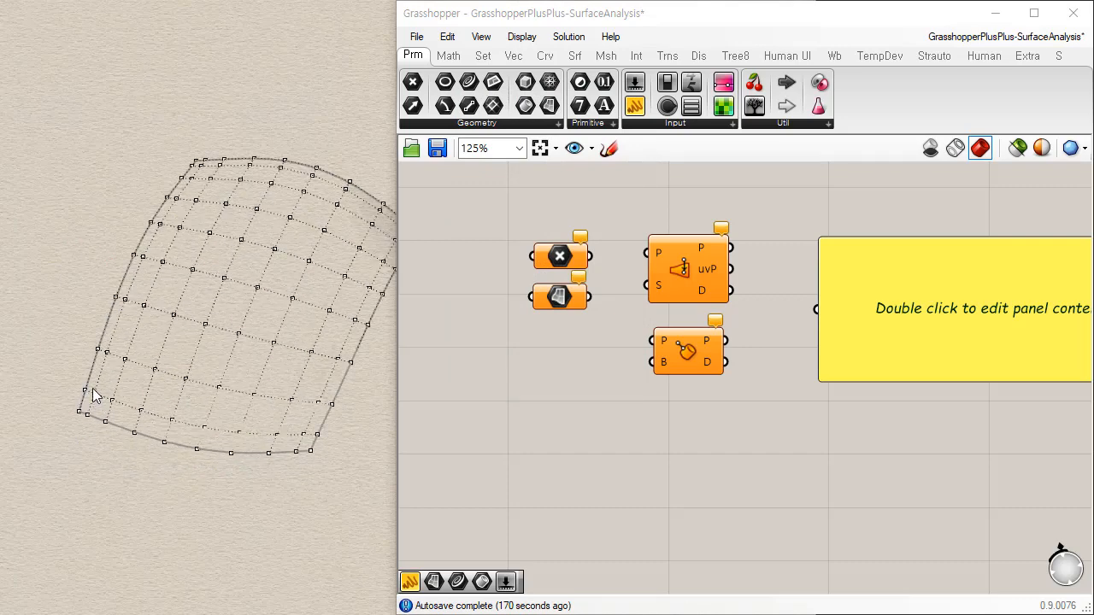
key(F11)
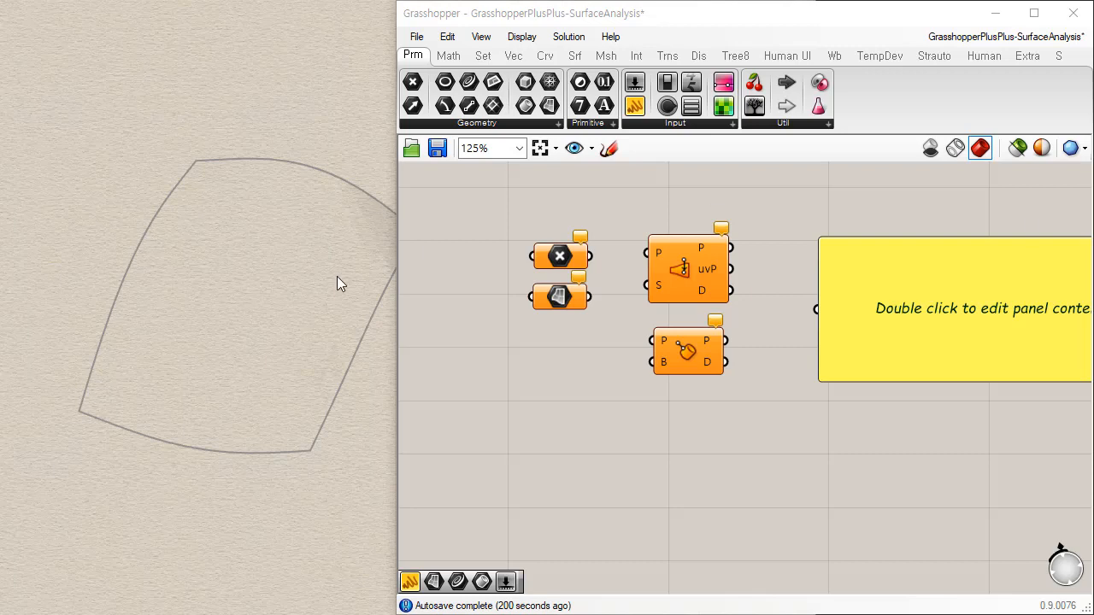
right_drag(276, 406, 258, 440)
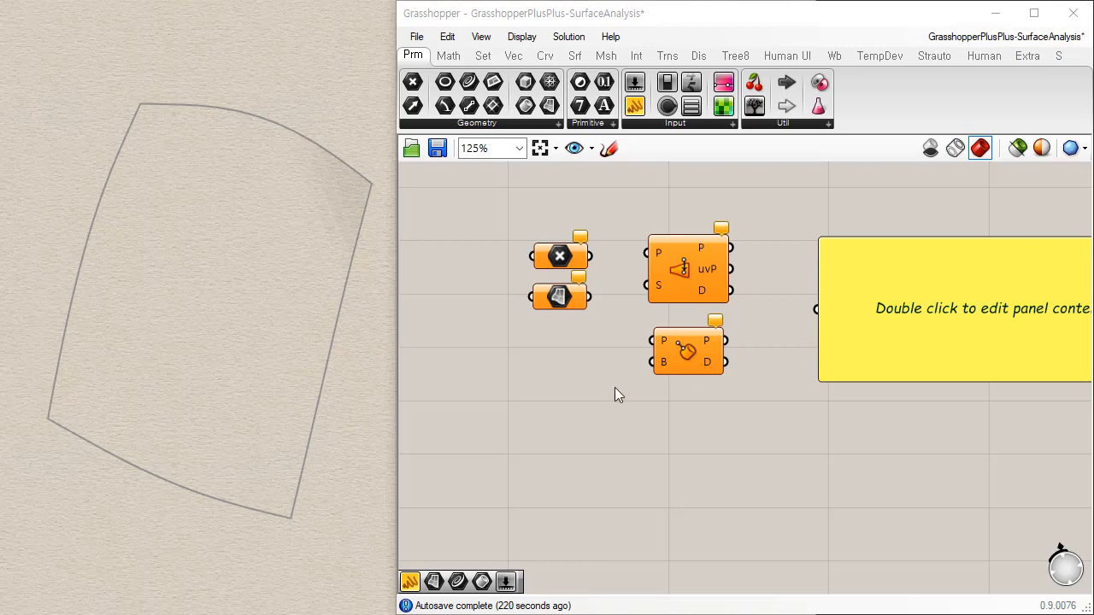
right_drag(361, 366, 313, 425)
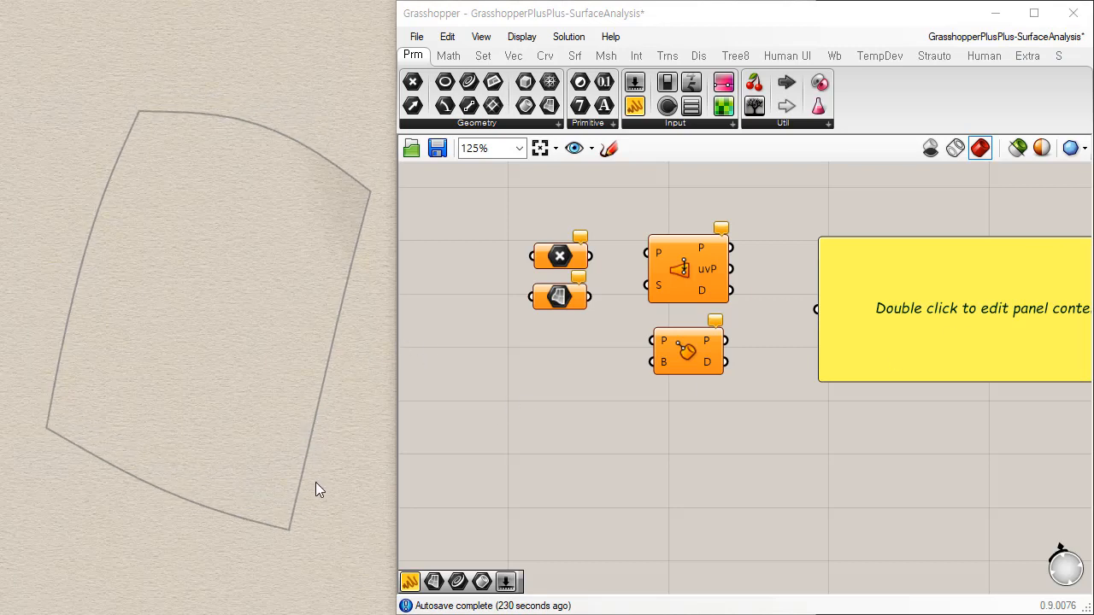
right_drag(318, 486, 304, 359)
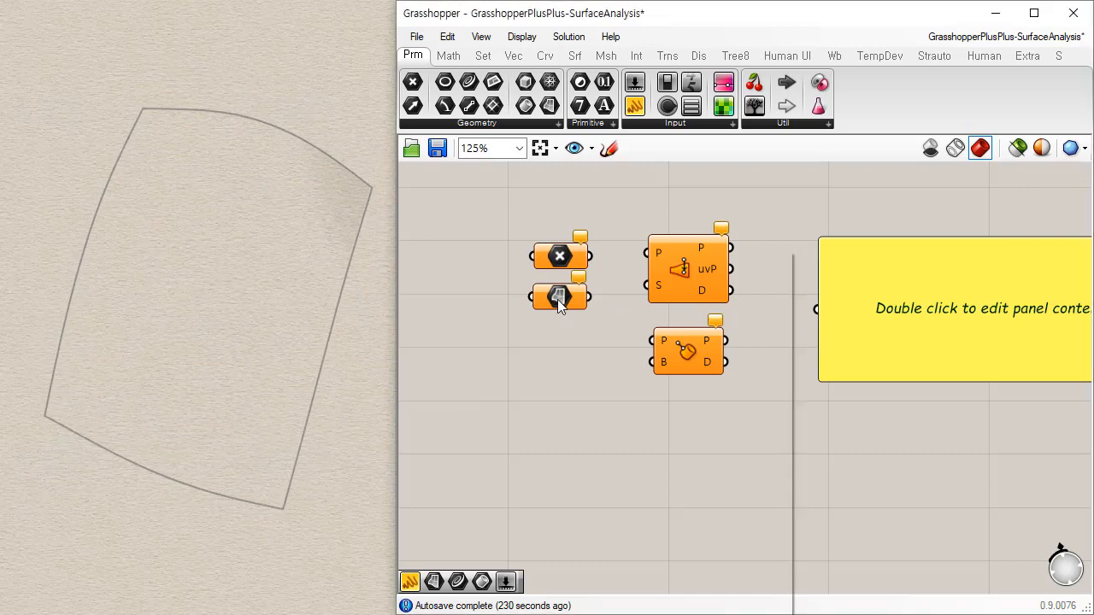
Reference the curved Rhino surface in the Surface parameter, turn off its preview and space it from the Point parameter.
right_click(560, 297)
click(631, 520)
click(190, 517)
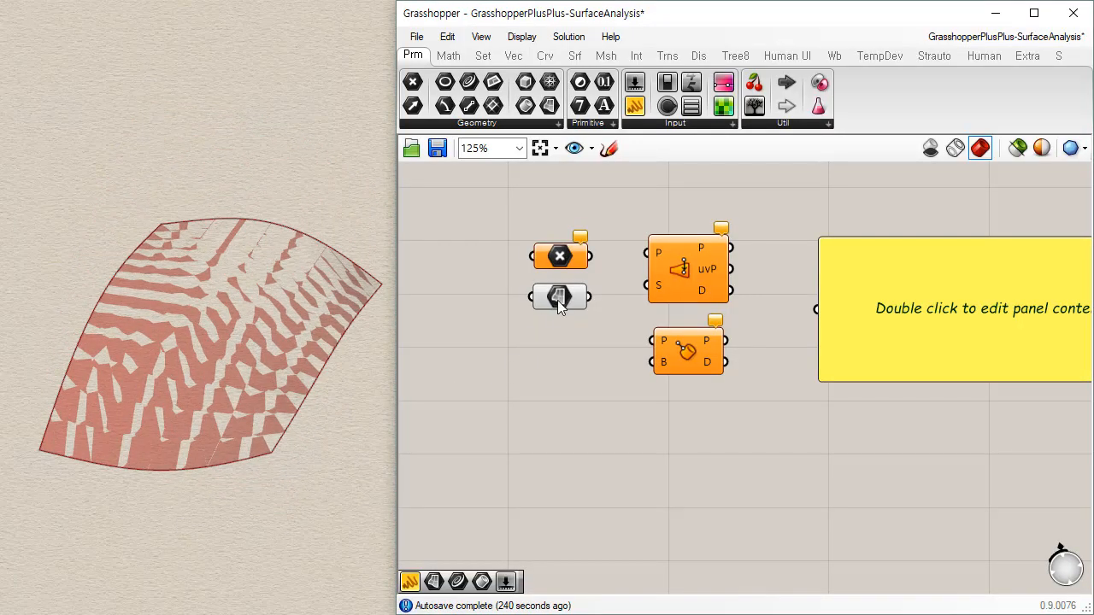
drag(560, 299, 542, 321)
key(ctrl+q)
click(574, 431)
right_drag(325, 438, 406, 482)
mouse_move(547, 247)
mouse_down()
mouse_move(520, 227)
mouse_move(532, 242)
mouse_up()
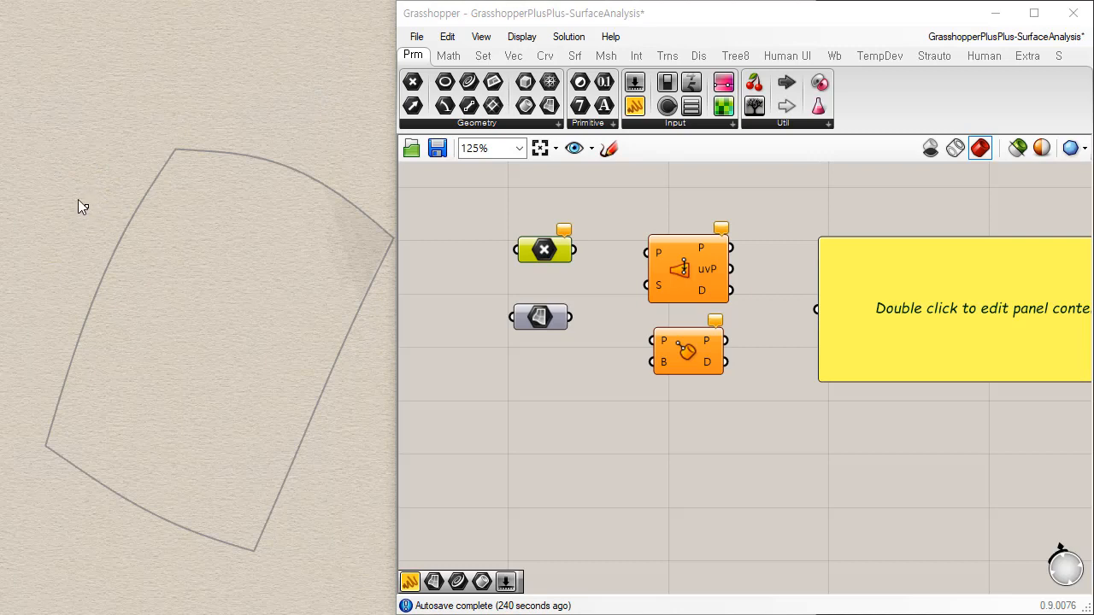
Place a single point in Rhino beside the surface and move it in over the surface's area.
drag(110, 229, 110, 229)
drag(83, 176, 63, 47)
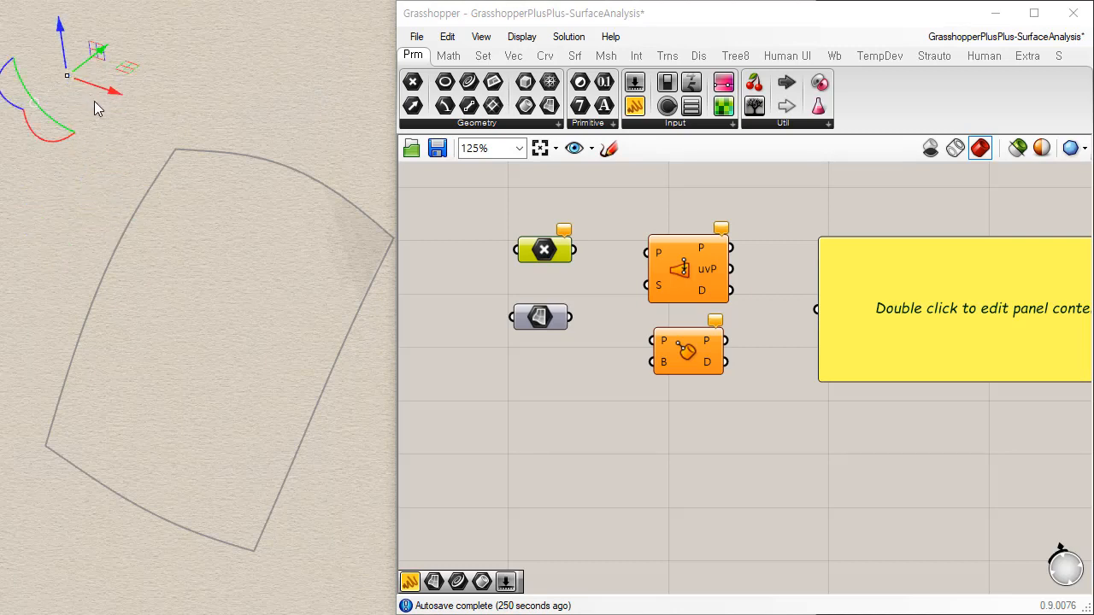
drag(102, 92, 206, 266)
key(Escape)
Raise the Rhino point above the curved surface and shift it horizontally toward the surface's middle.
right_drag(333, 127, 173, 237)
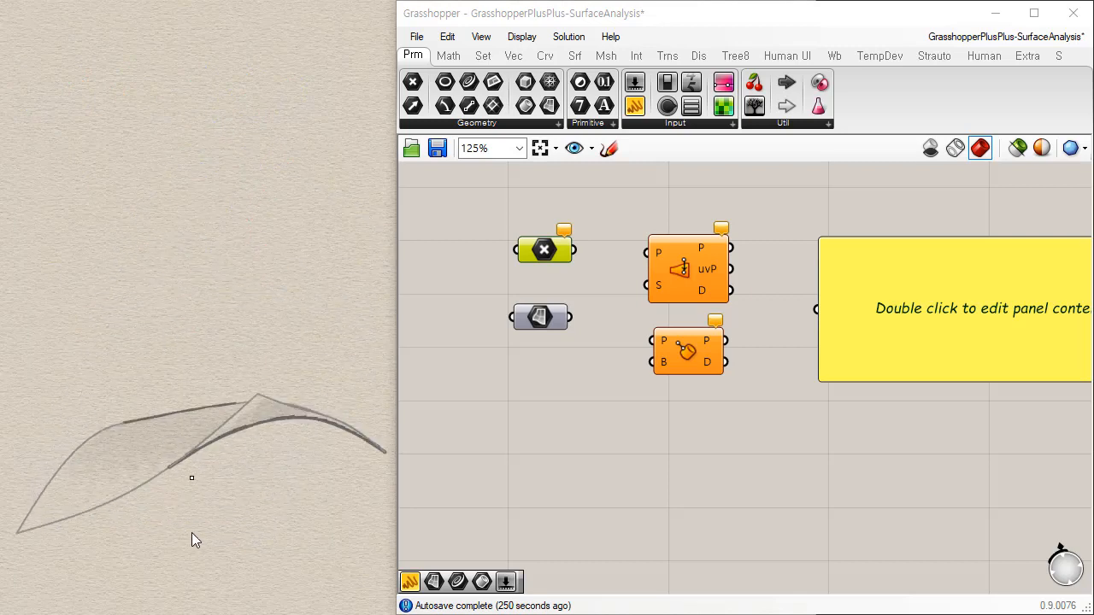
drag(224, 467, 225, 465)
drag(188, 429, 189, 243)
right_drag(274, 329, 284, 379)
drag(246, 94, 170, 209)
drag(231, 153, 295, 230)
drag(343, 163, 238, 268)
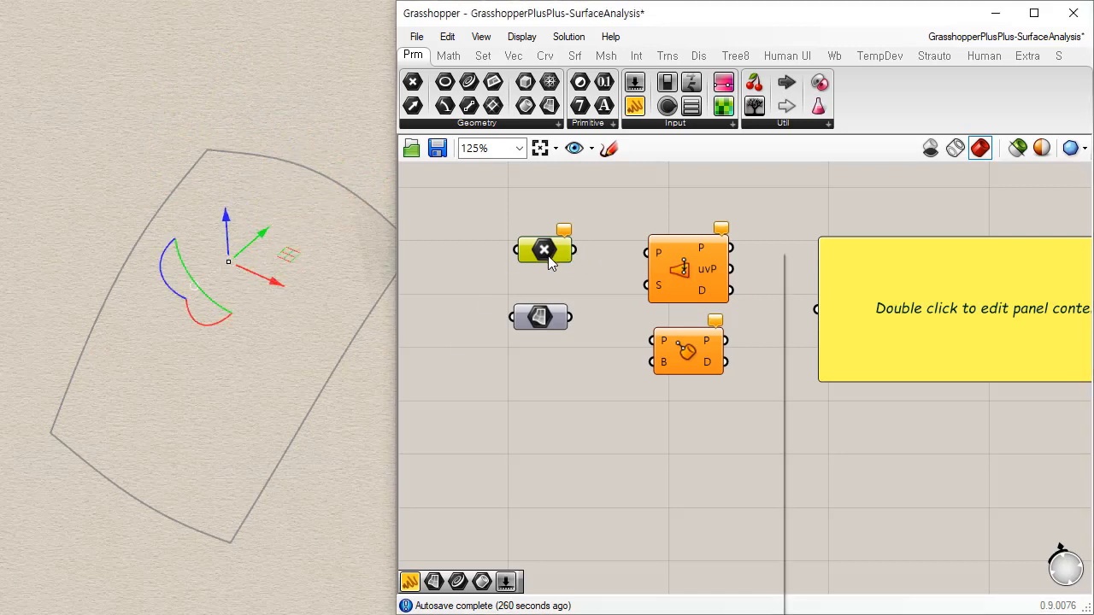
Reference the raised Rhino point in the Point parameter.
right_click(549, 249)
click(630, 521)
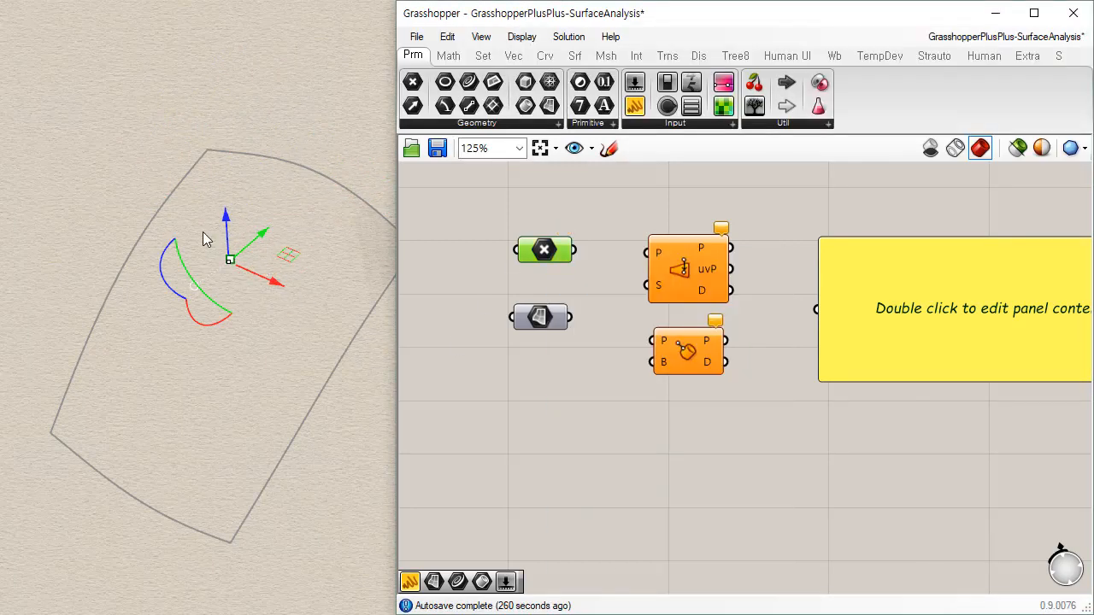
right_drag(354, 283, 268, 398)
click(530, 373)
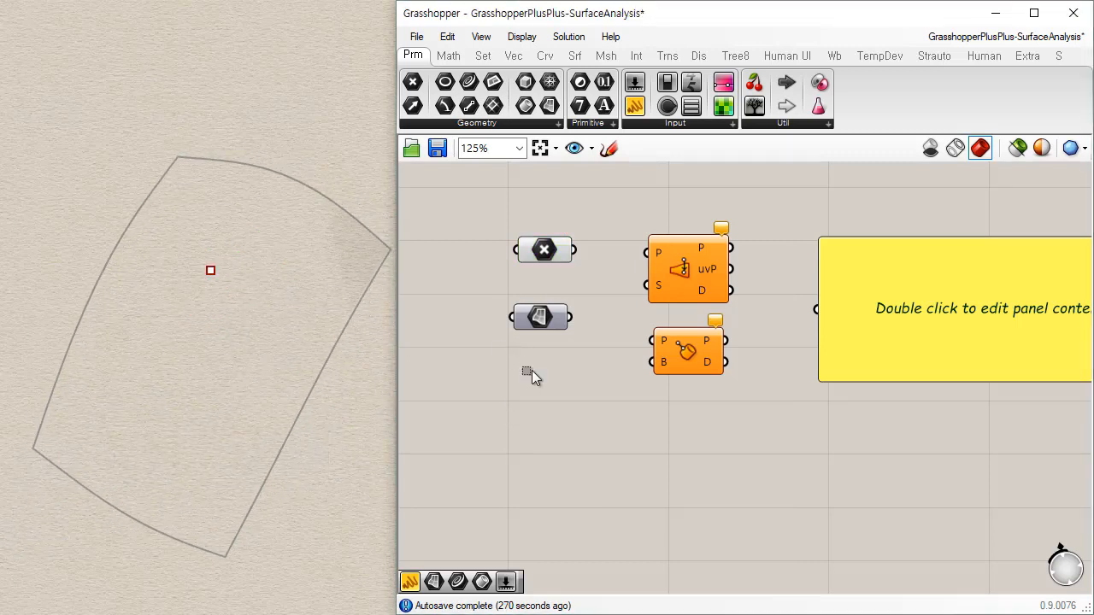
Wire the Point and Surface parameters into Surface Closest Point's P and S inputs and separate it from Brep Closest Point.
drag(574, 250, 570, 318)
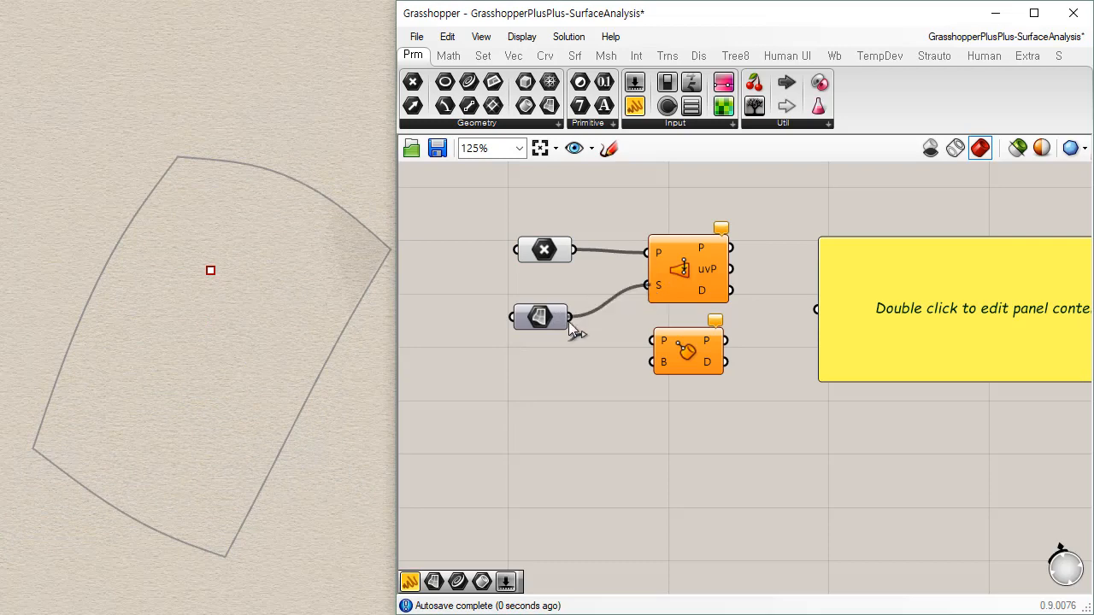
drag(591, 400, 637, 348)
drag(695, 270, 694, 279)
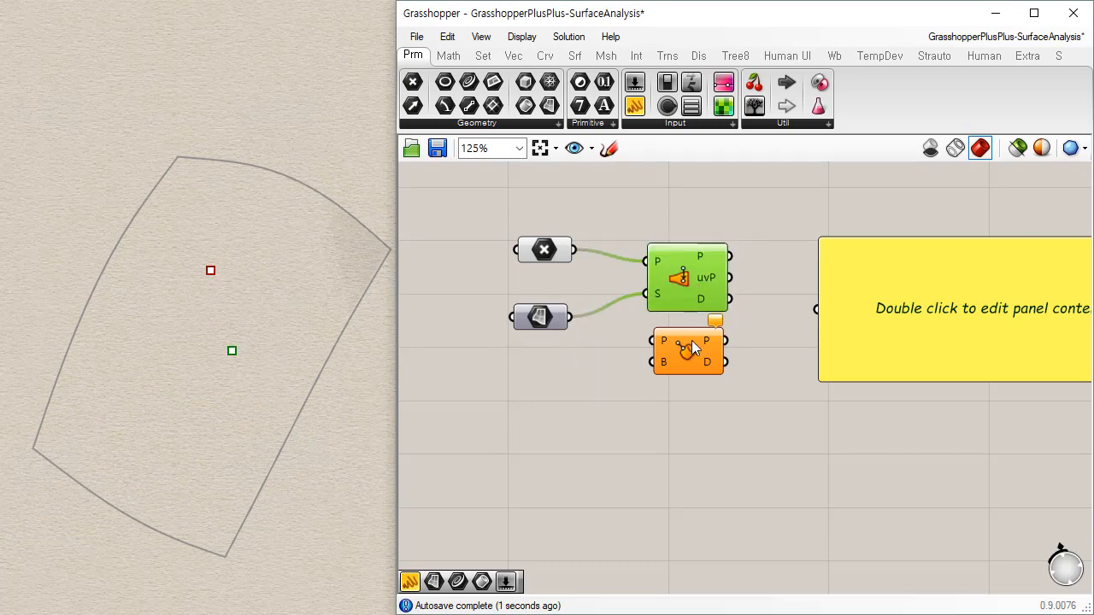
drag(686, 347, 686, 378)
right_drag(234, 510, 230, 481)
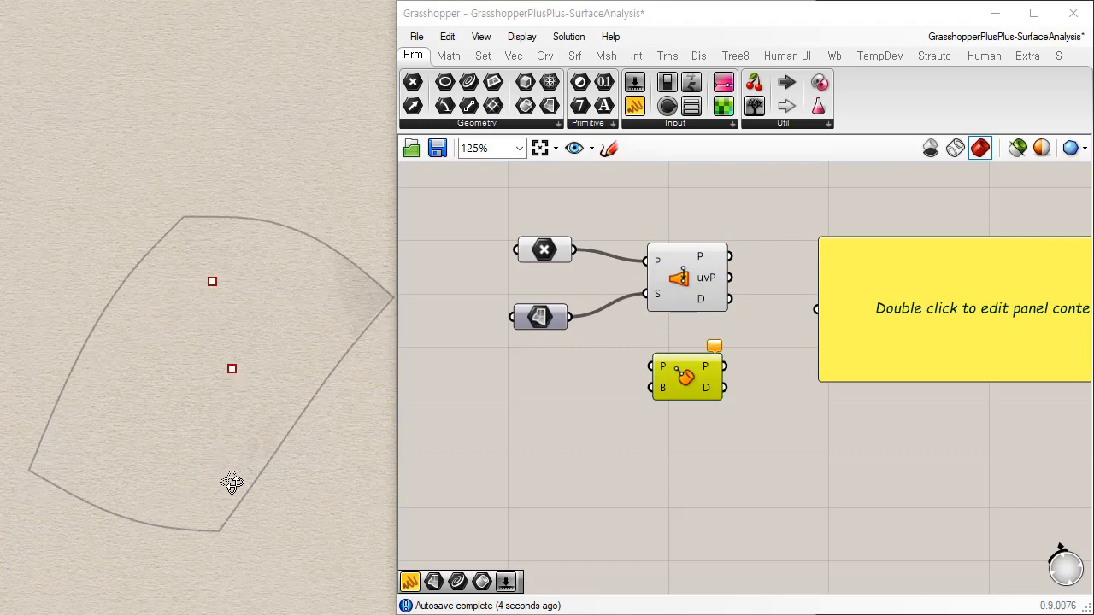
click(538, 346)
right_drag(152, 314, 323, 359)
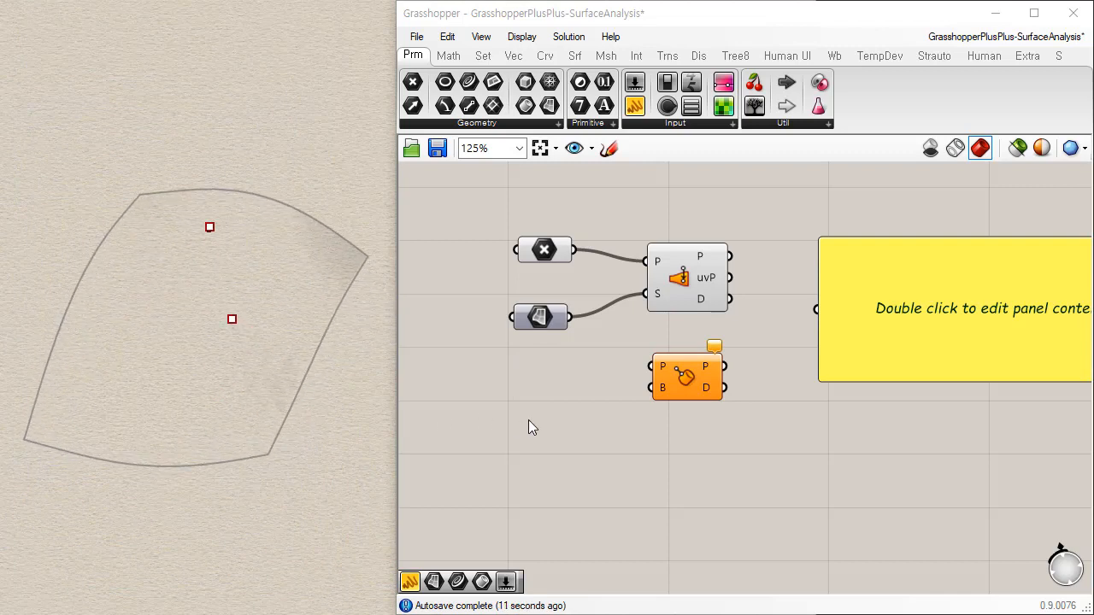
Connect Surface Closest Point's P output to the panel and shift the panel slightly closer.
click(696, 376)
click(688, 301)
click(681, 368)
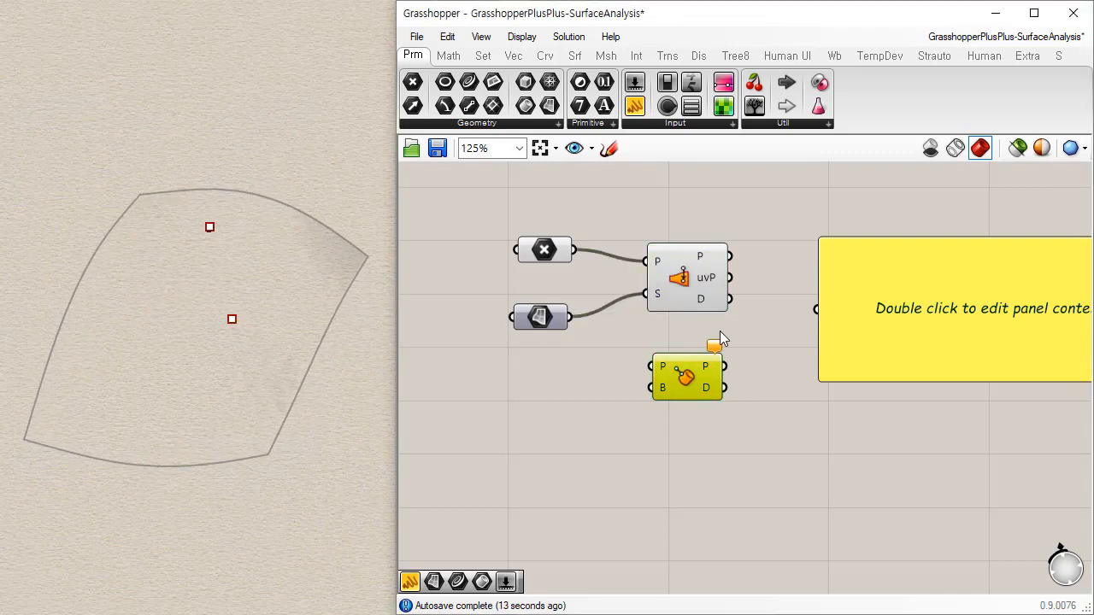
drag(728, 255, 847, 311)
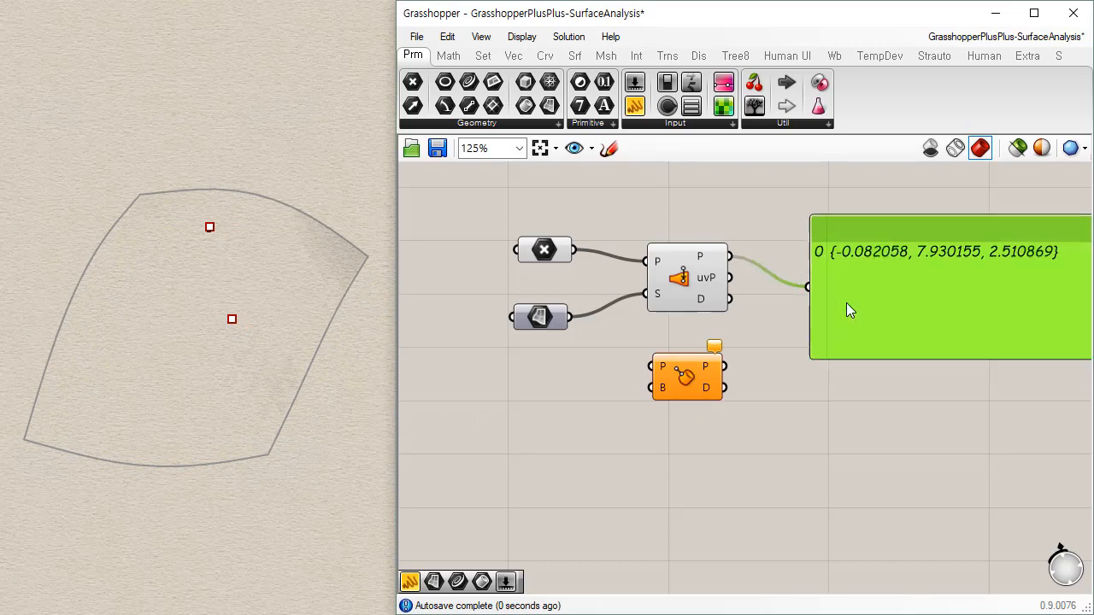
Wire the Point and Surface parameters into Brep Closest Point's P and B inputs and tidy their placement.
drag(583, 332, 668, 363)
drag(576, 249, 651, 356)
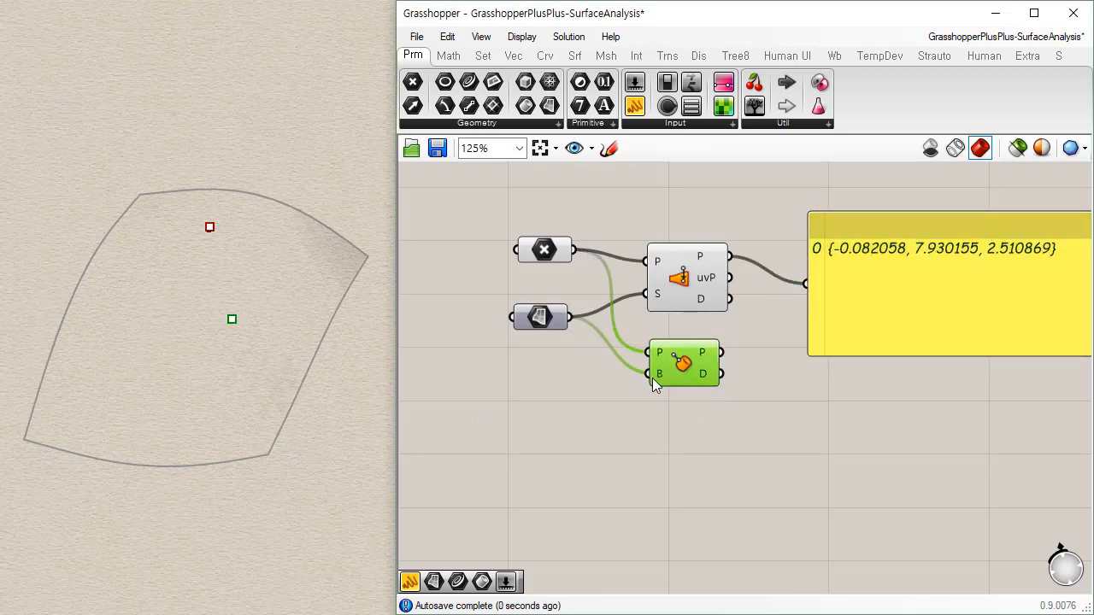
click(554, 341)
drag(544, 250, 539, 253)
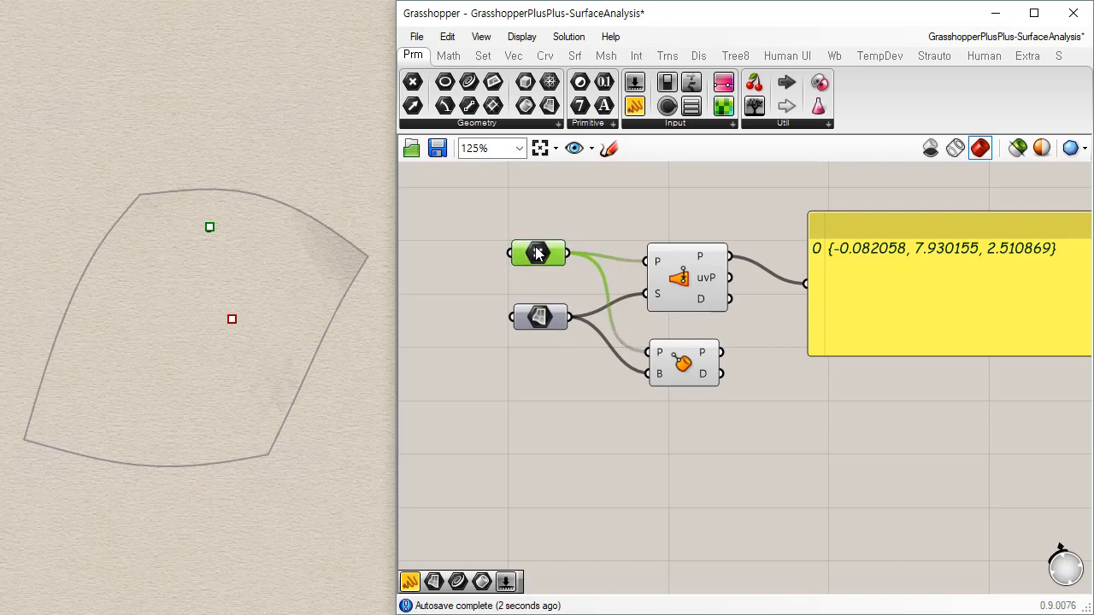
Add Brep Closest Point's P output and both components' D outputs to the panel for comparison.
drag(720, 352, 807, 285)
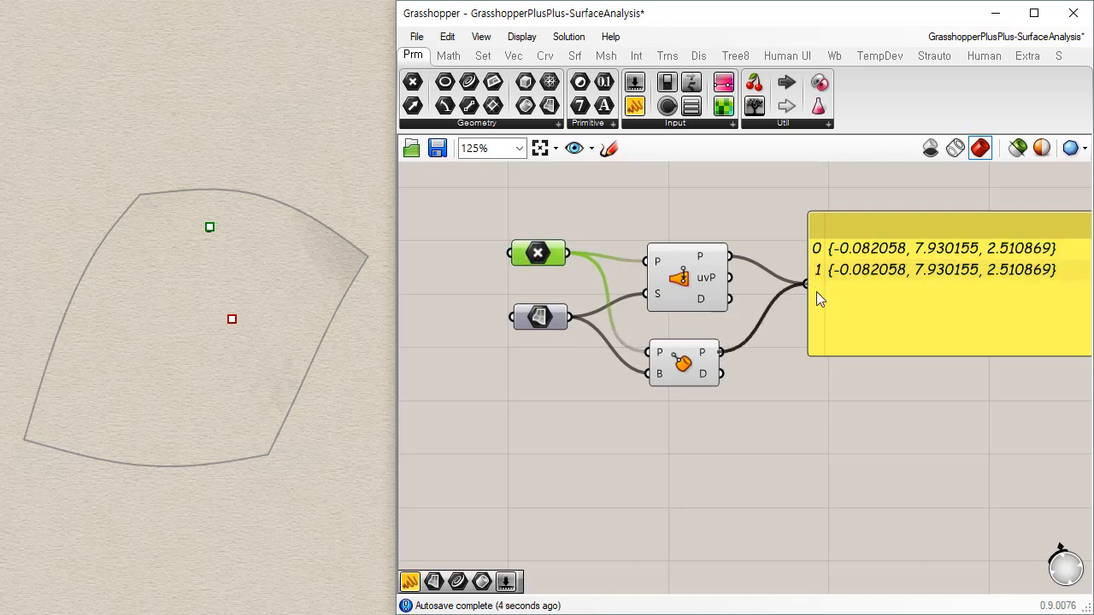
click(846, 392)
right_drag(846, 391, 753, 374)
drag(643, 283, 724, 282)
drag(647, 360, 723, 276)
drag(776, 315, 773, 352)
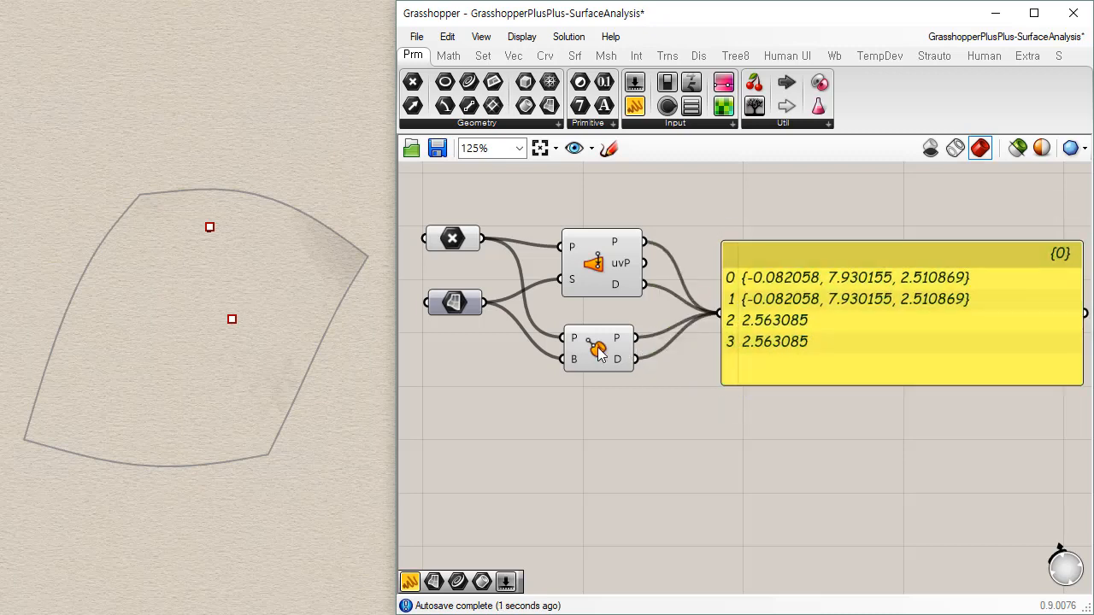
drag(599, 352, 603, 352)
click(609, 403)
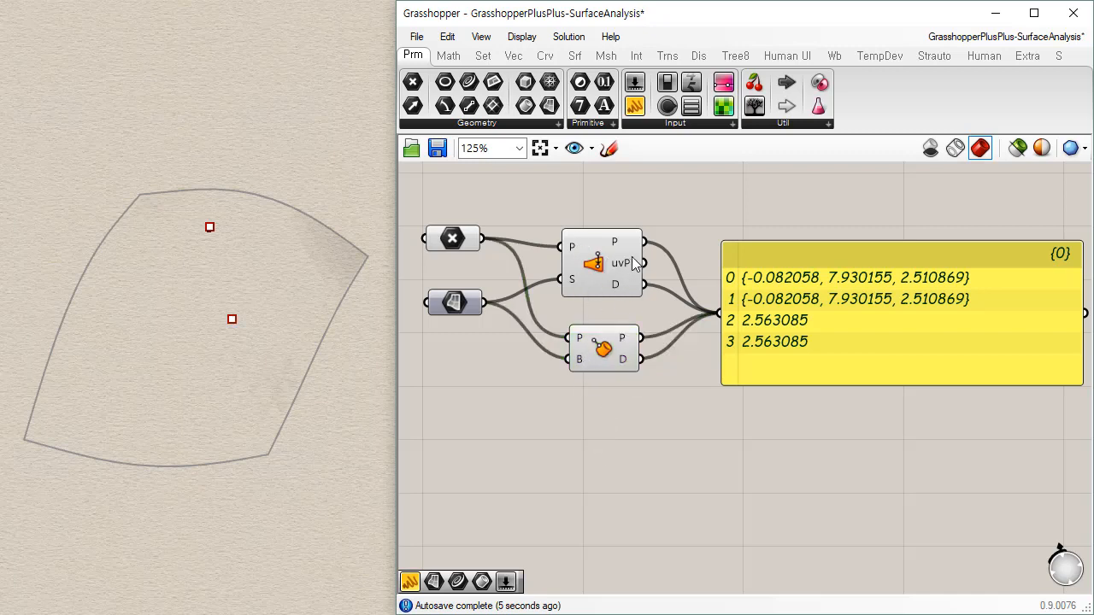
Feed only Surface Closest Point's uvP output into the panel and reparameterize the Surface parameter.
drag(642, 262, 716, 315)
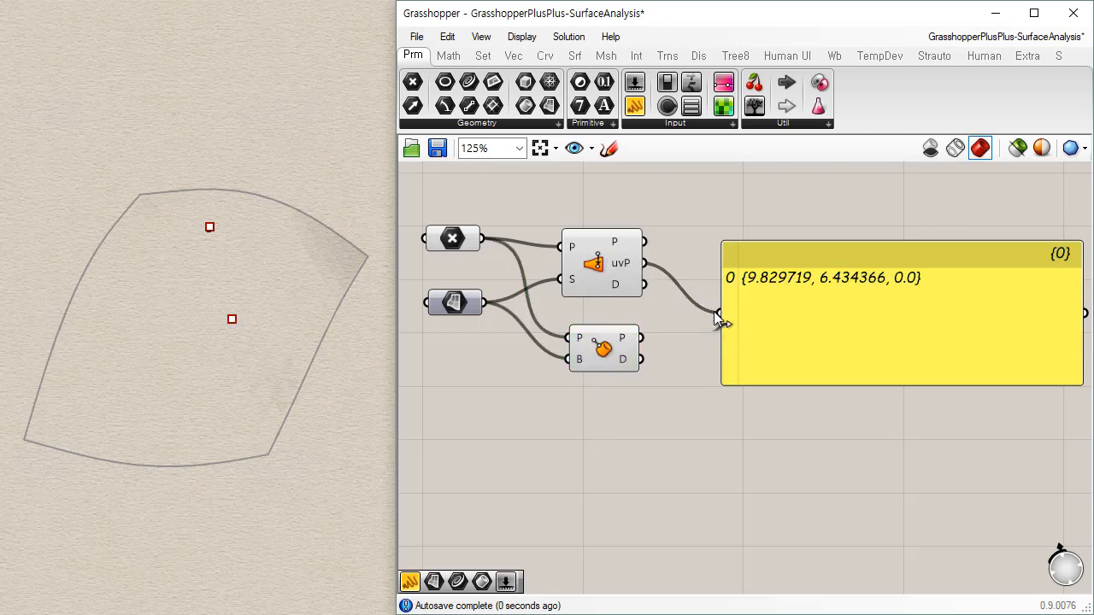
click(770, 318)
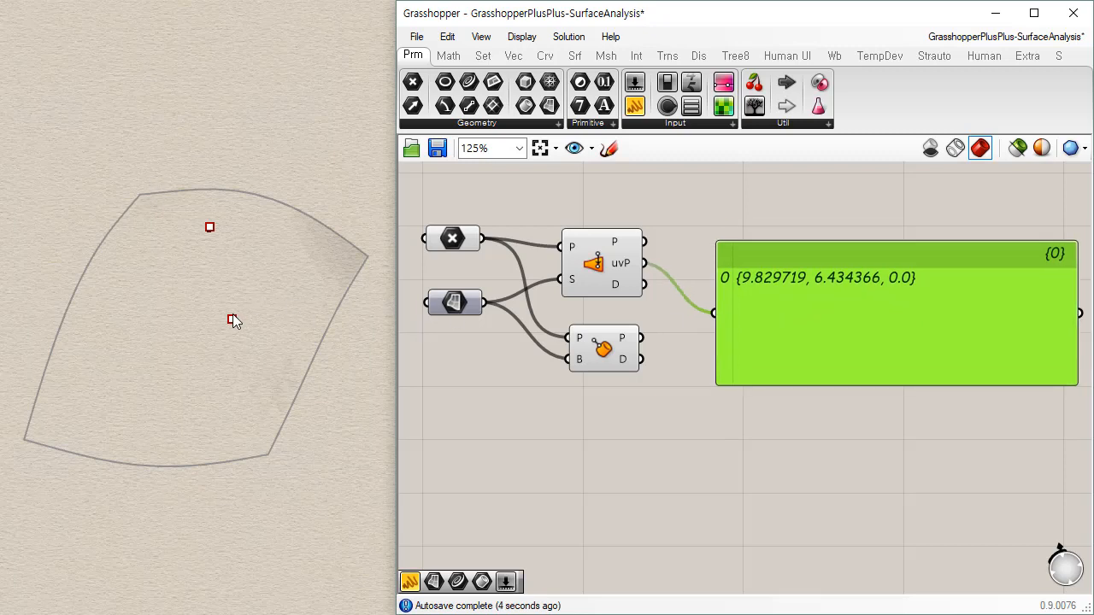
right_click(457, 309)
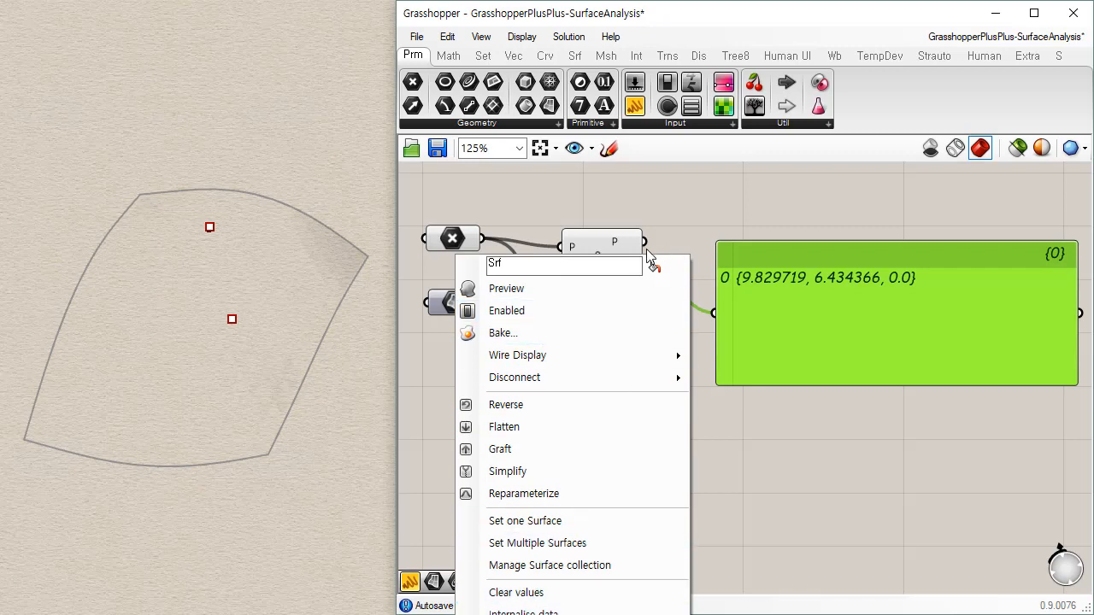
click(507, 496)
click(722, 462)
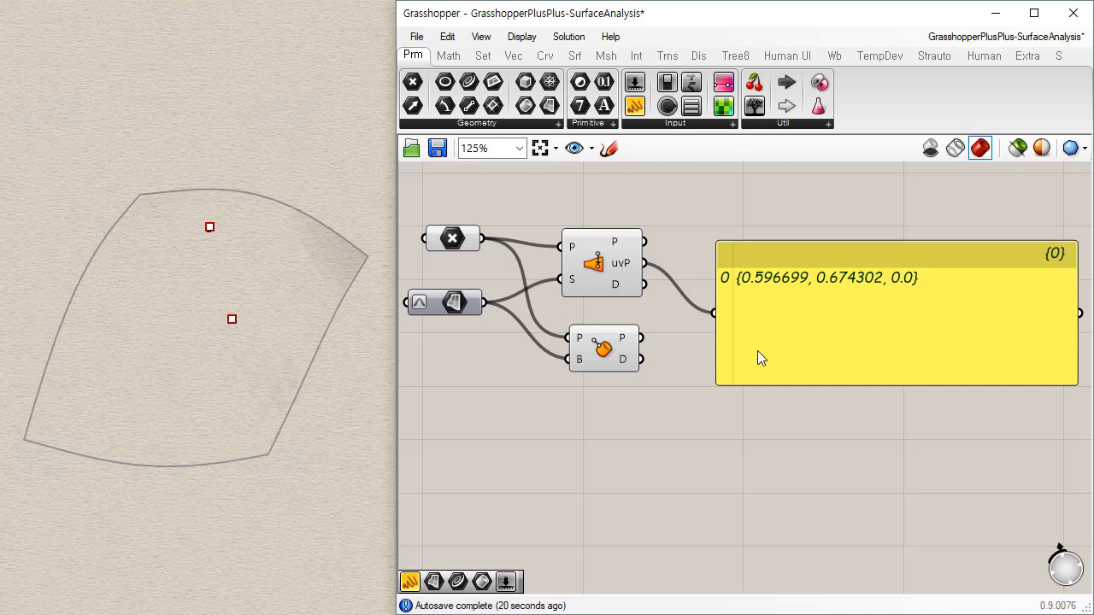
Move Brep Closest Point up under Surface Closest Point and realign the Surface and Point parameters with their inputs.
drag(629, 346, 599, 340)
click(652, 437)
click(593, 262)
click(602, 339)
click(598, 272)
click(595, 342)
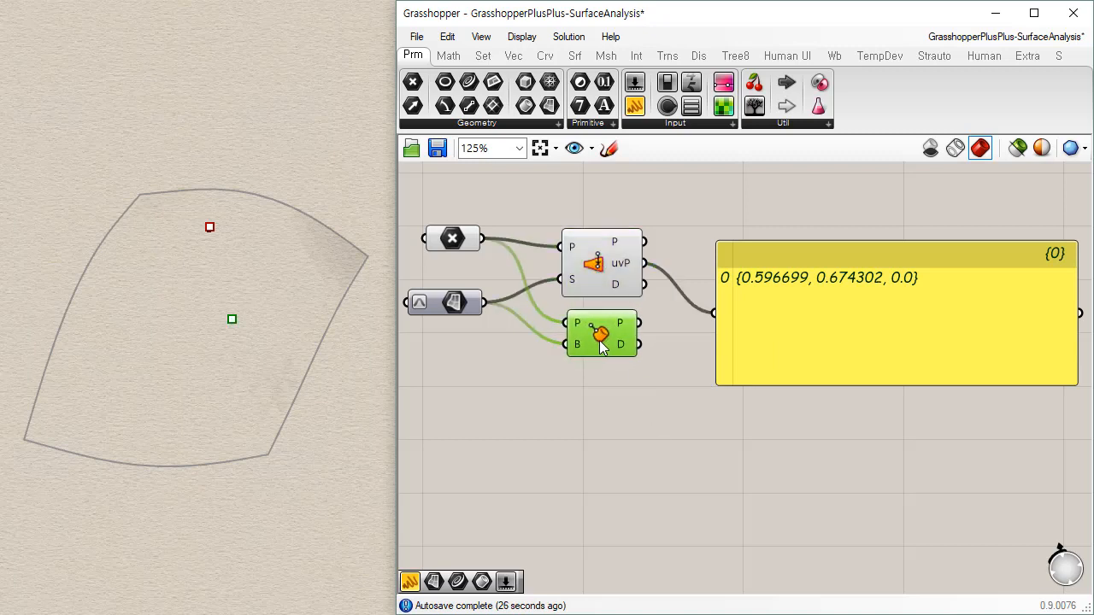
drag(458, 311, 460, 352)
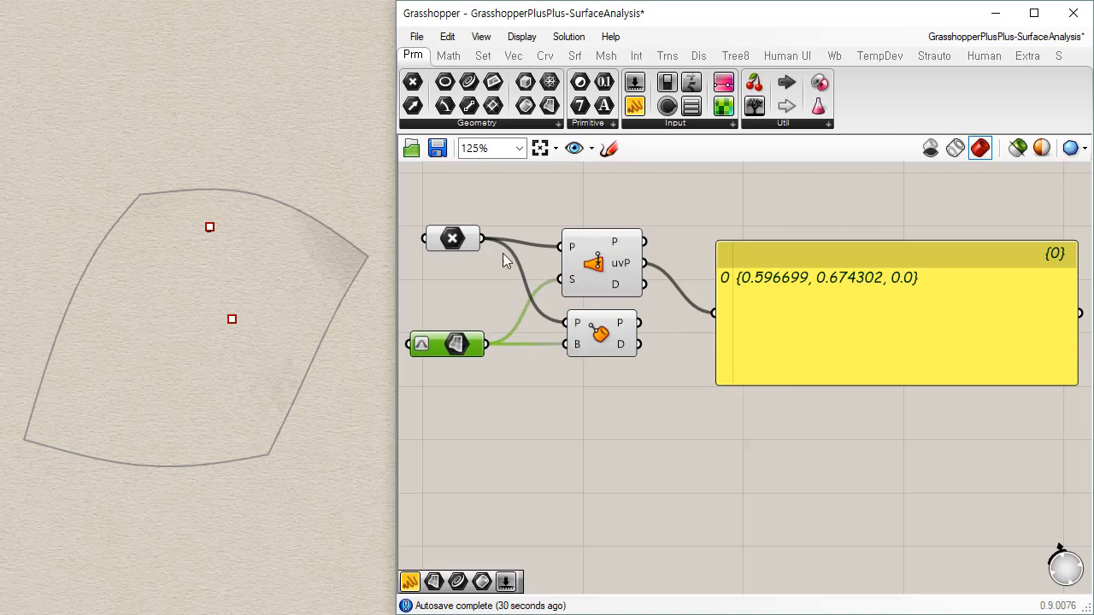
drag(451, 241, 451, 250)
click(527, 360)
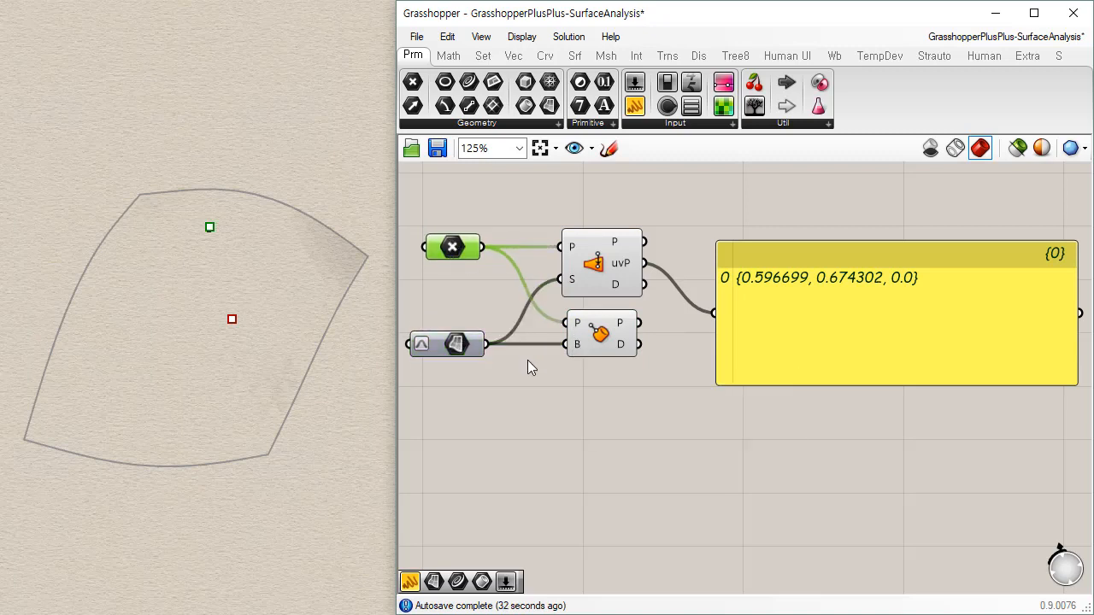
Draw a solid box in Rhino that cuts through the near edge of the curved surface.
right_drag(238, 280, 203, 244)
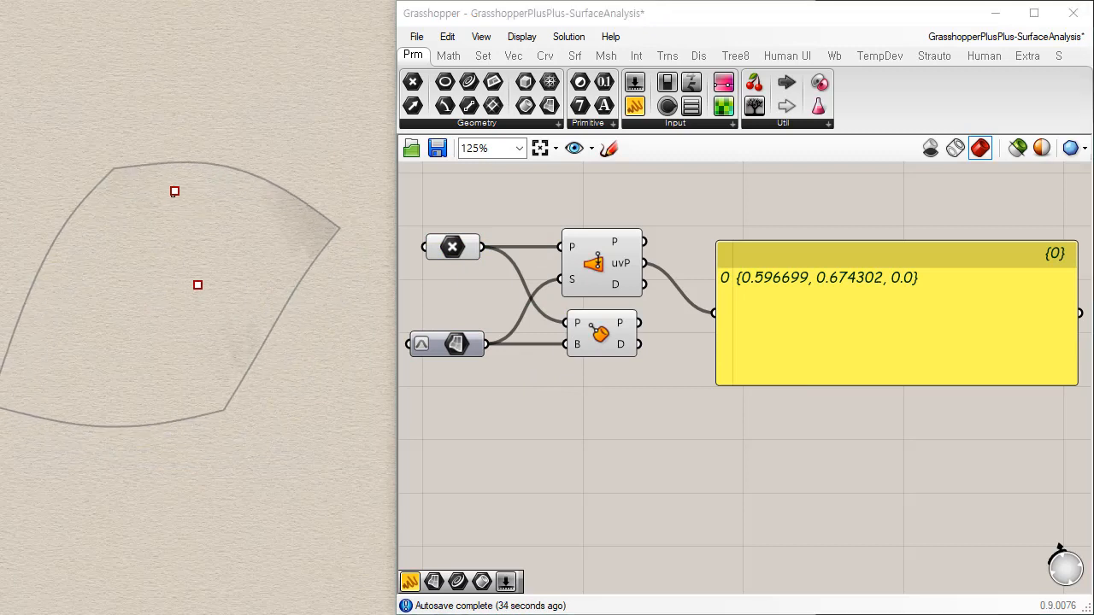
click(133, 465)
click(344, 385)
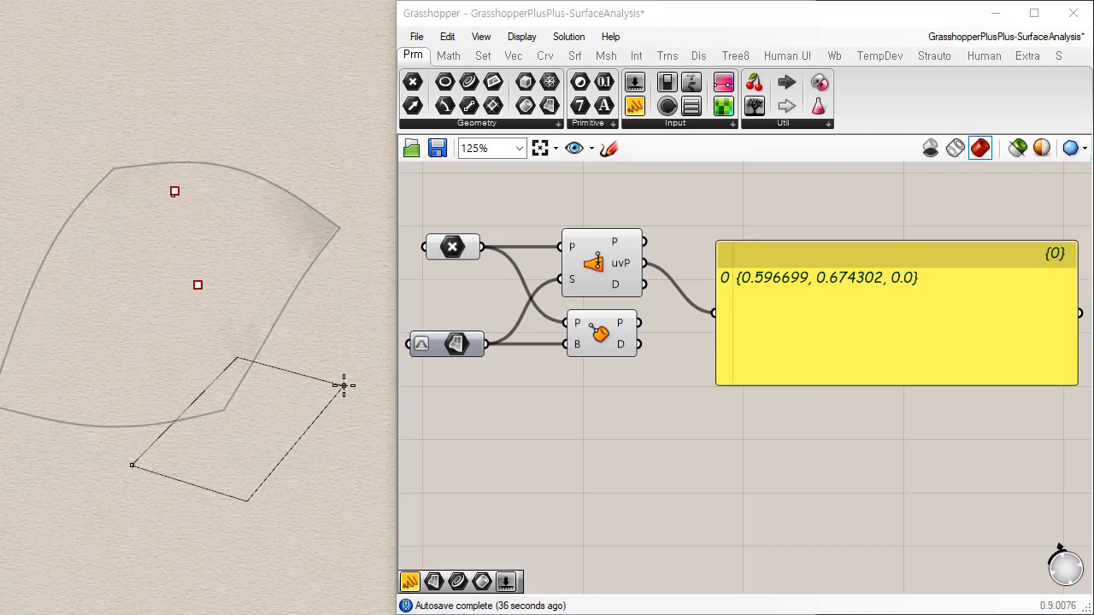
click(338, 260)
mouse_move(338, 261)
right_down()
mouse_move(249, 313)
mouse_move(313, 268)
mouse_move(283, 324)
mouse_move(256, 332)
right_up()
Add a Brep parameter referencing the Rhino box and wire it into Brep Closest Point's B input.
drag(525, 106, 450, 410)
right_click(450, 410)
click(528, 540)
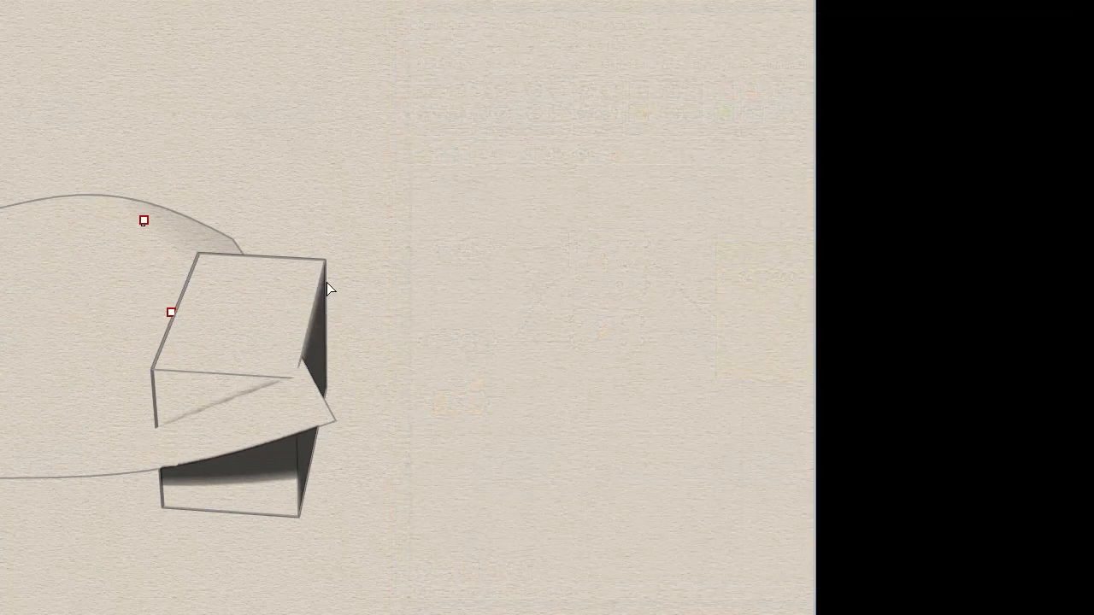
click(325, 280)
key(Return)
drag(478, 408, 613, 359)
click(560, 383)
Move the box horizontally toward the middle of the curved surface, beneath the source point.
right_drag(224, 236, 214, 268)
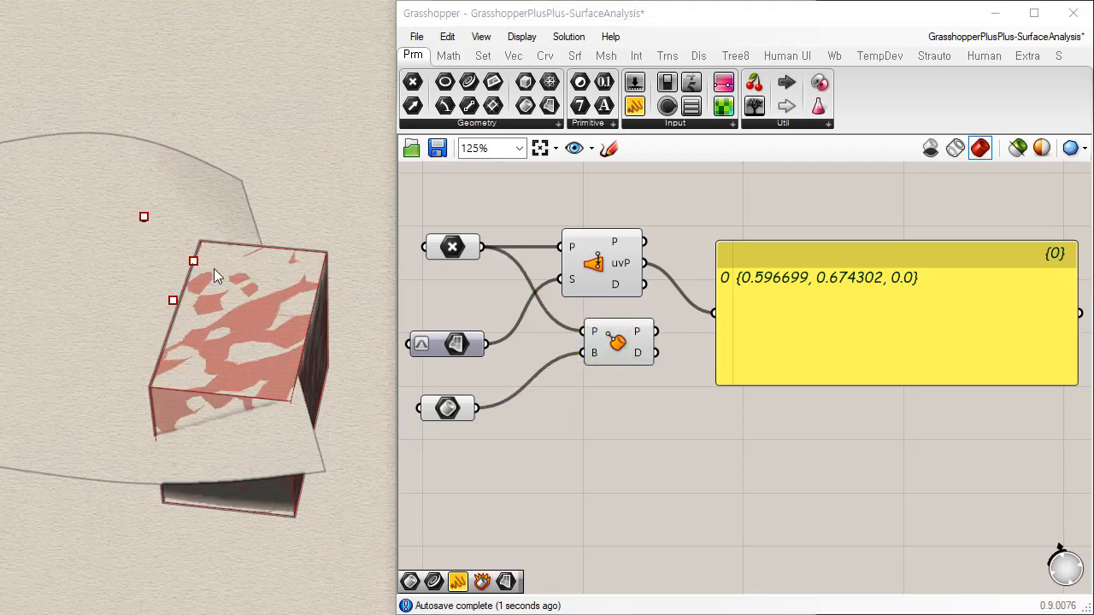
click(323, 301)
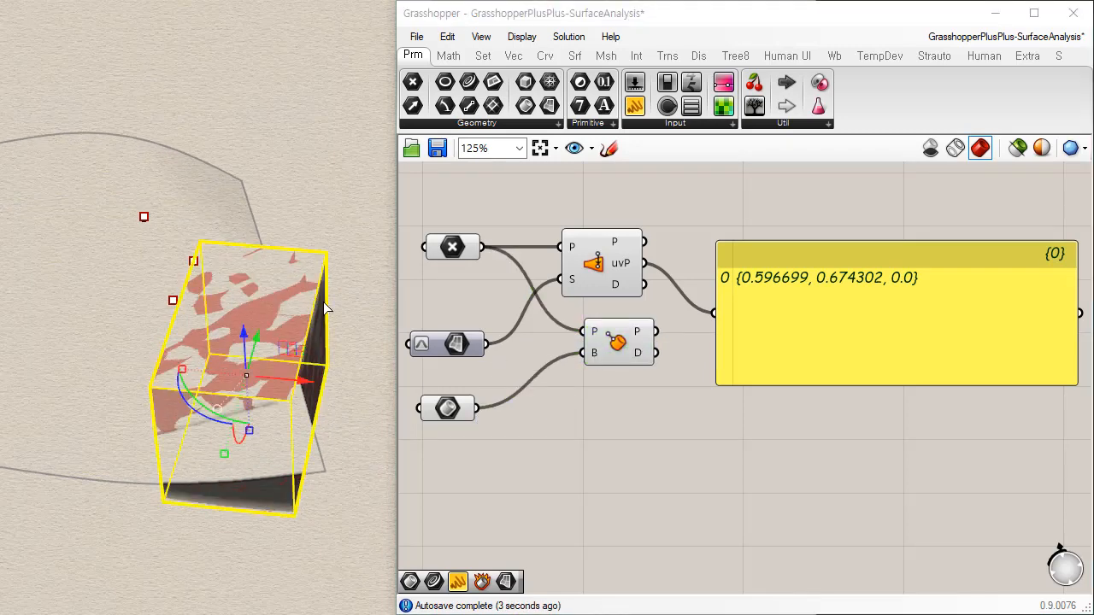
drag(318, 328, 229, 299)
click(281, 288)
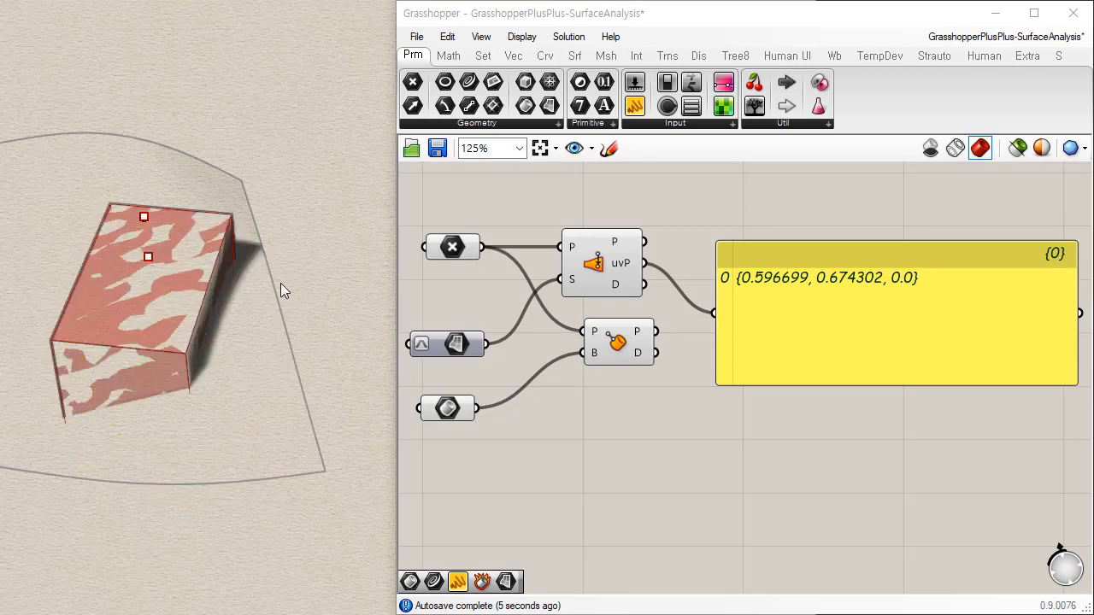
Raise the box vertically above the curved surface so that it encloses the source point.
right_drag(281, 288, 179, 259)
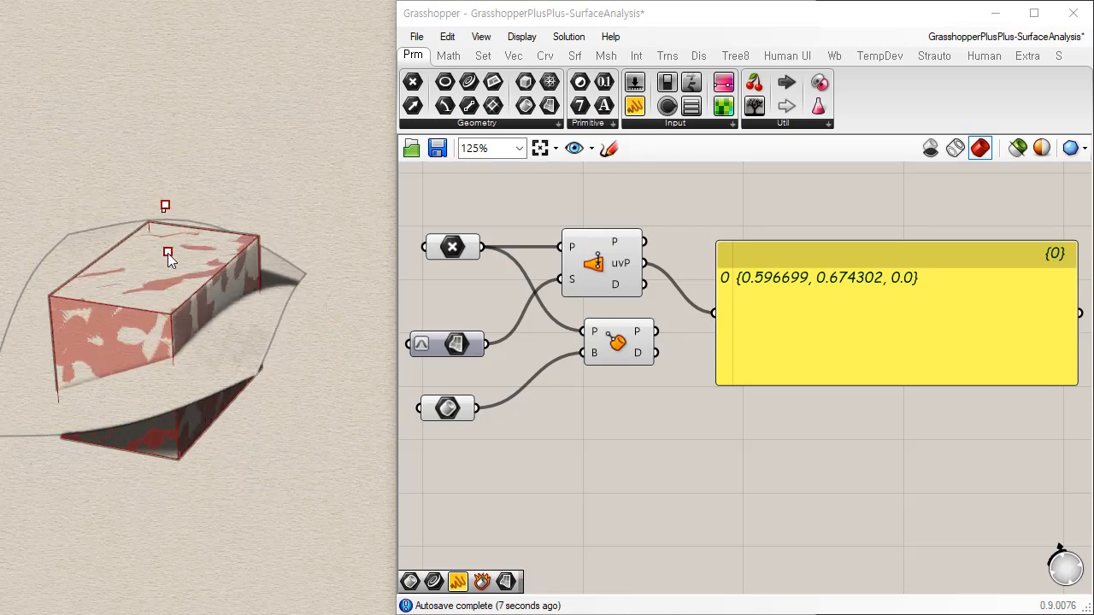
right_drag(270, 345, 220, 266)
mouse_move(221, 266)
mouse_down()
mouse_move(210, 188)
mouse_move(211, 255)
mouse_up()
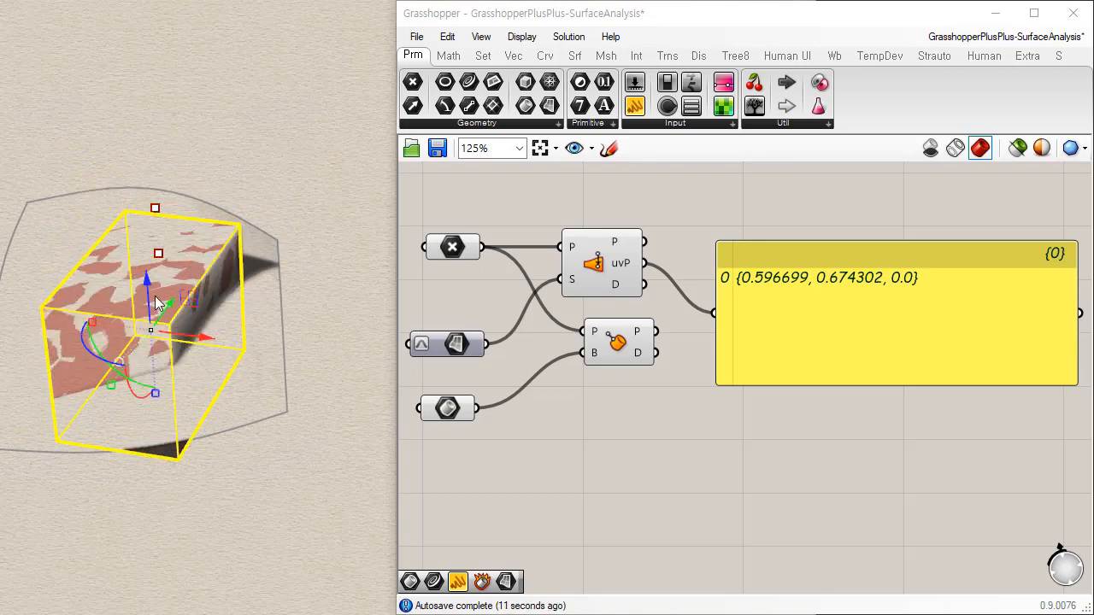
drag(147, 275, 167, 221)
click(253, 467)
right_drag(182, 434, 186, 344)
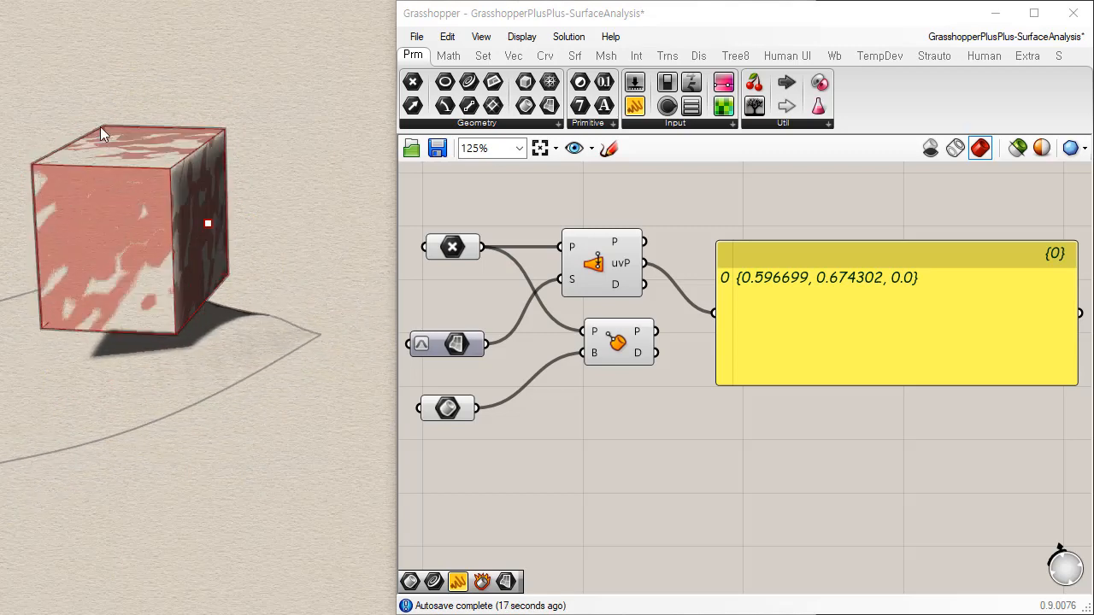
Highlight the Surface parameter, Surface Closest Point and the Point parameter to examine their preview from the side.
right_drag(211, 197, 271, 207)
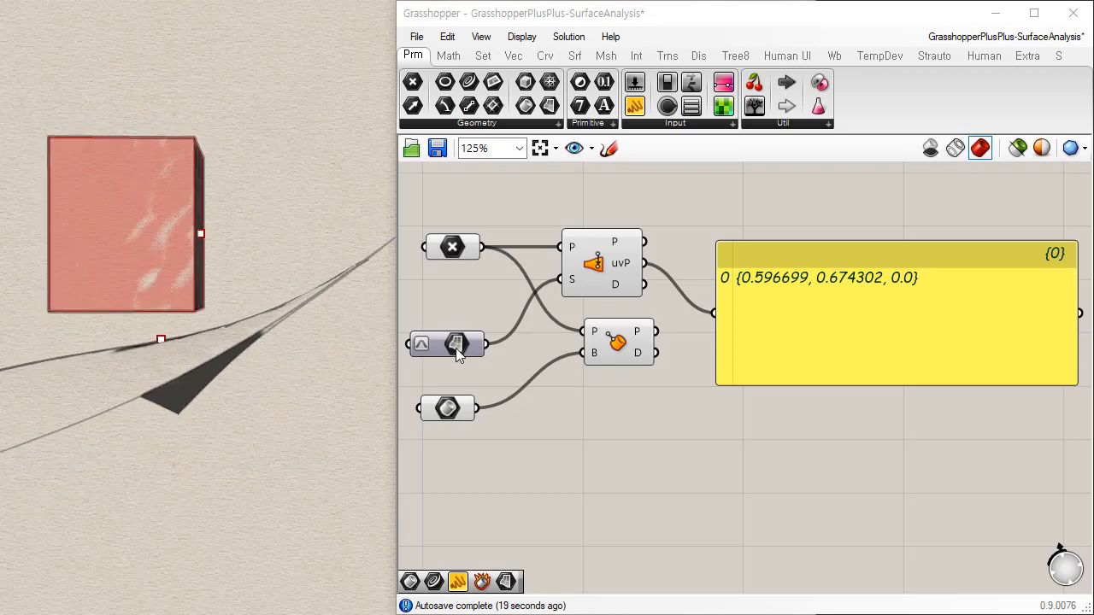
click(457, 351)
click(603, 269)
click(452, 247)
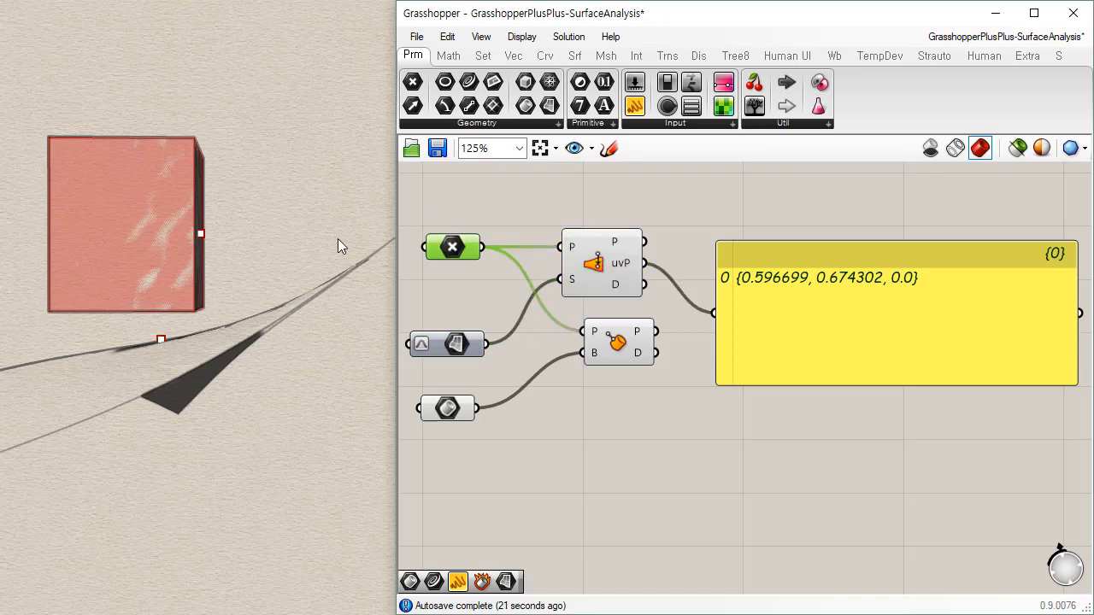
Hide the Rhino box so that only its Grasshopper preview remains around the point.
right_drag(337, 240, 174, 203)
drag(143, 181, 144, 181)
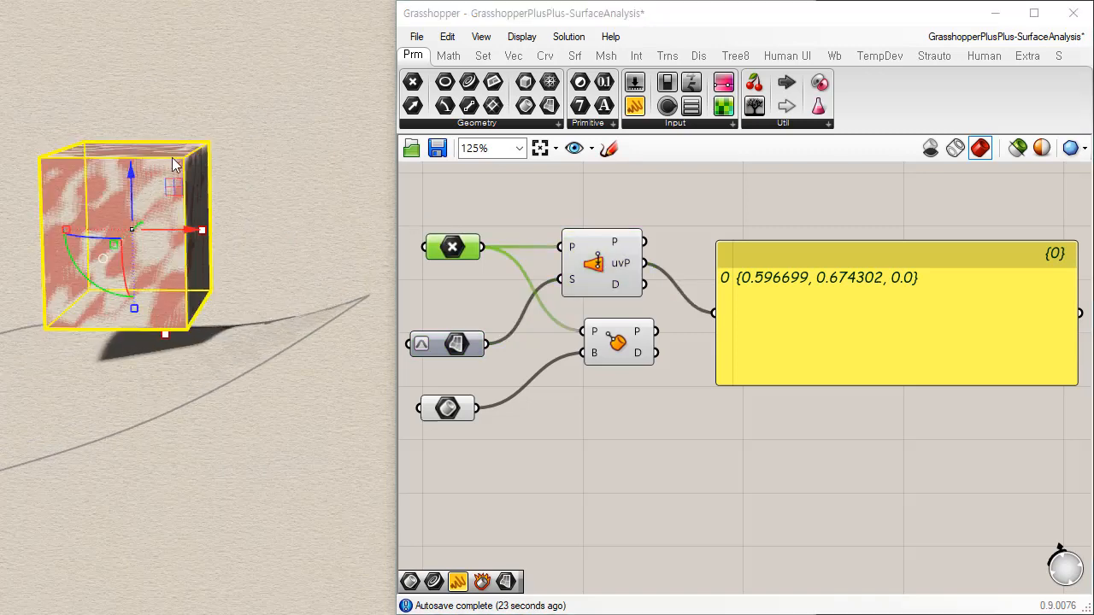
key(ctrl+h)
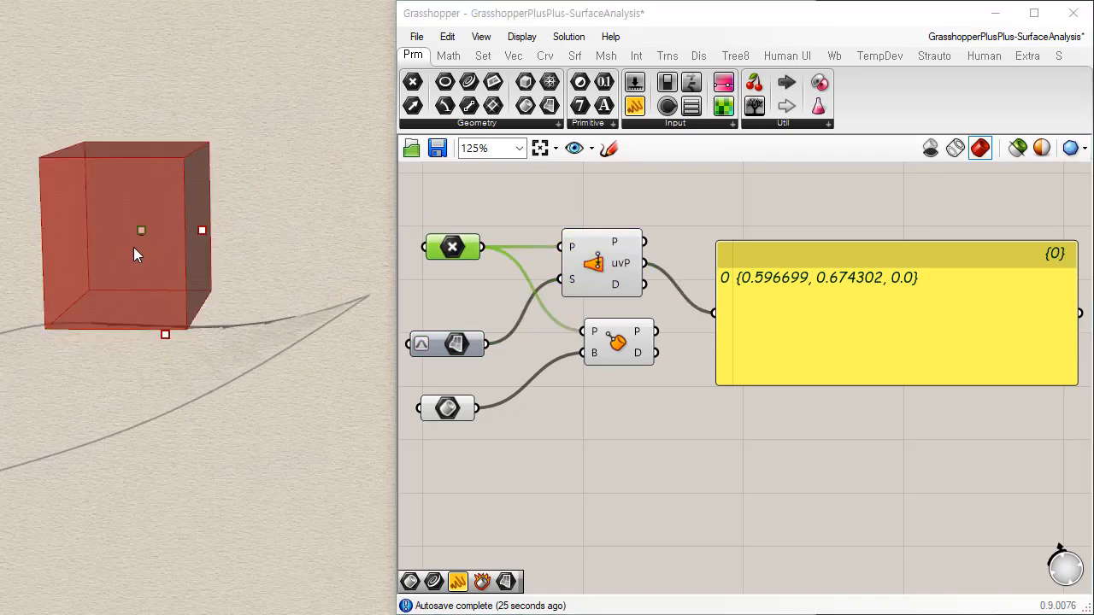
right_drag(198, 227, 158, 301)
Compare the source point with Brep Closest Point's result, and move that component down level with the Brep parameter.
click(445, 300)
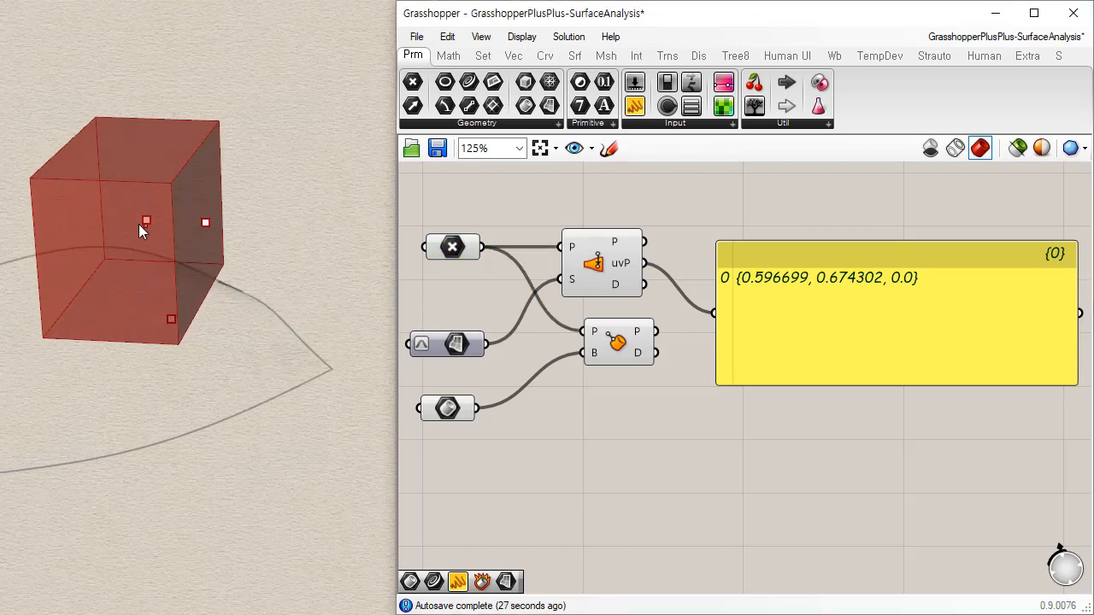
click(609, 354)
click(460, 249)
click(628, 344)
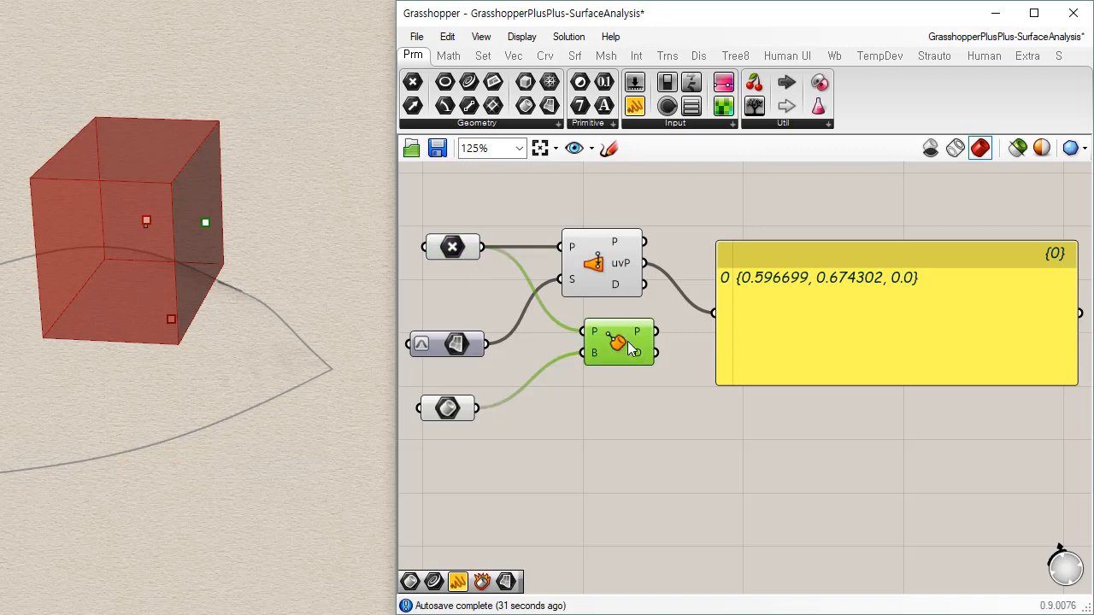
click(325, 241)
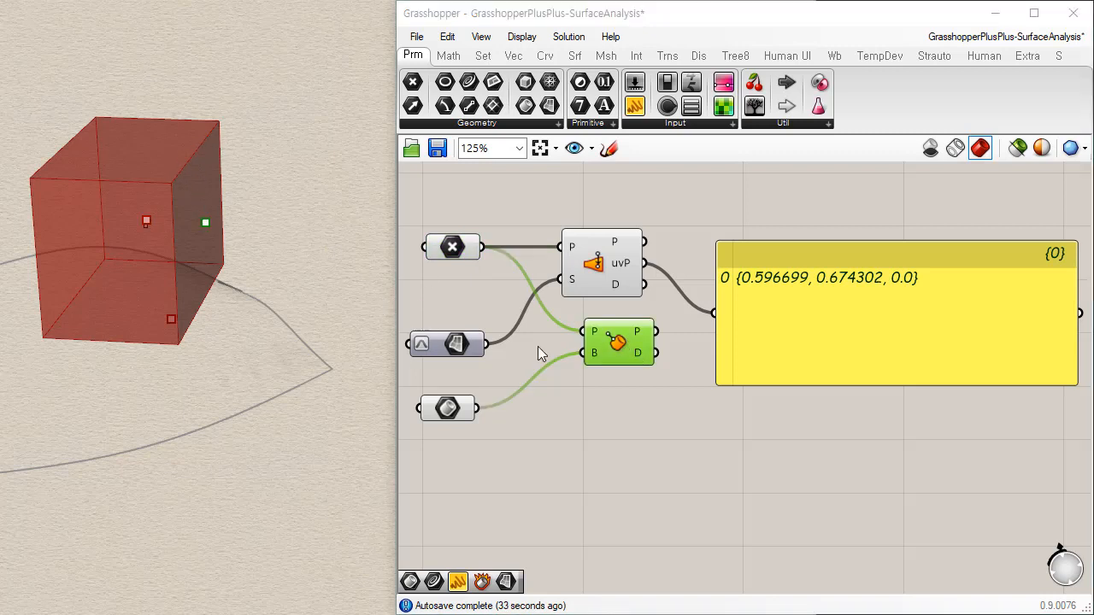
click(602, 426)
drag(631, 354, 610, 409)
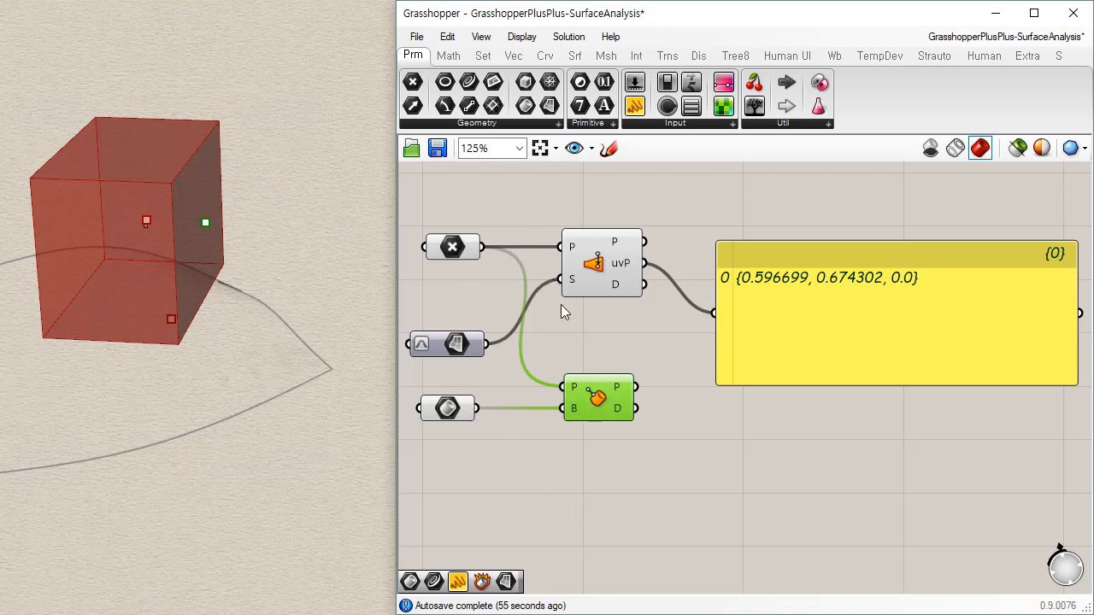
double_click(647, 506)
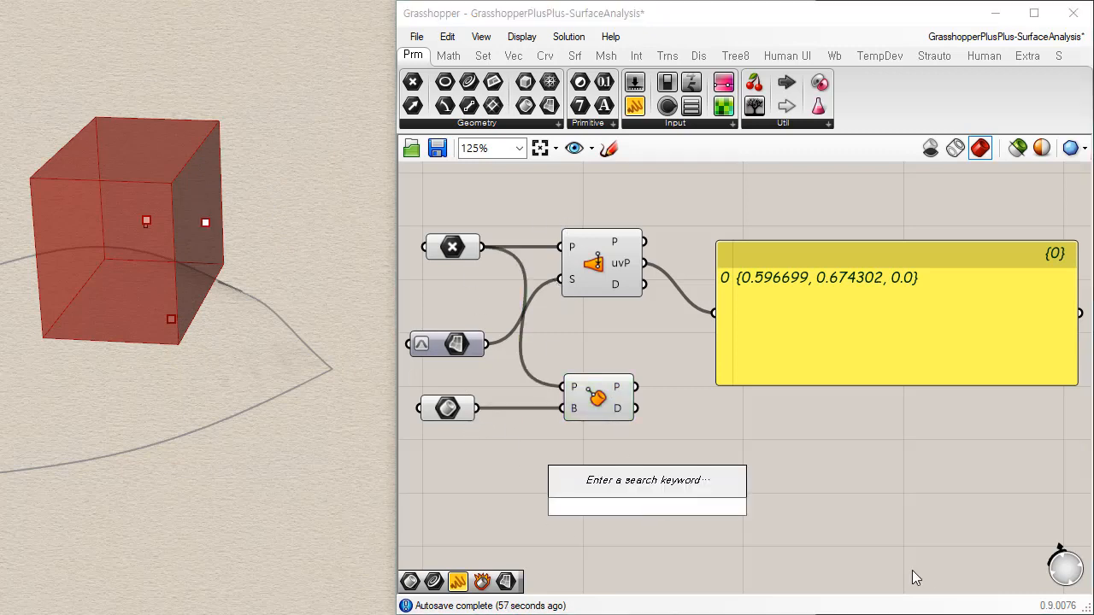
text(explod)
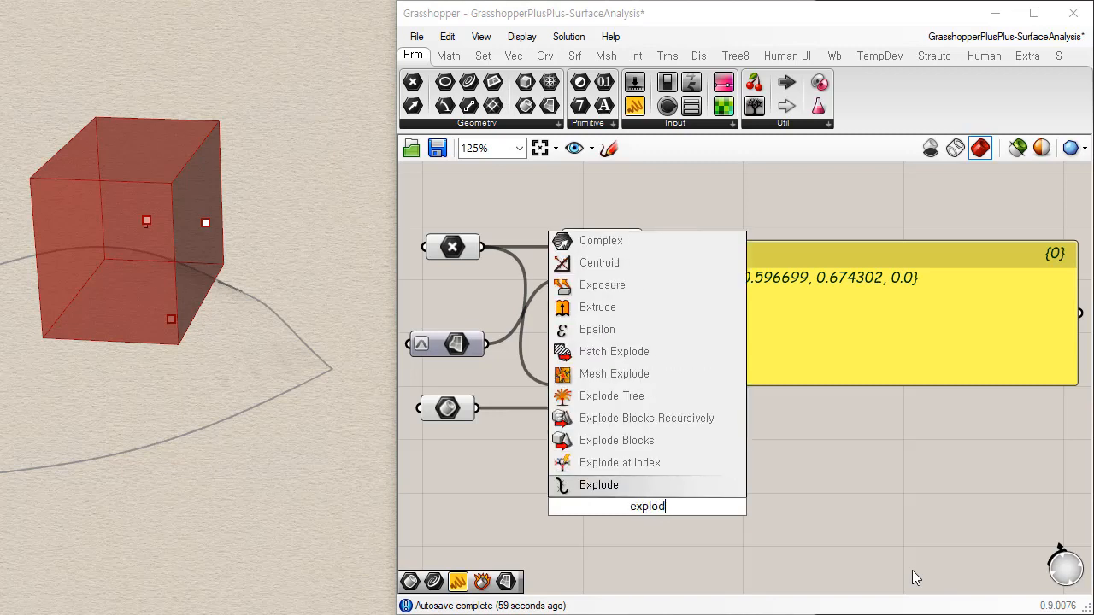
text(e)
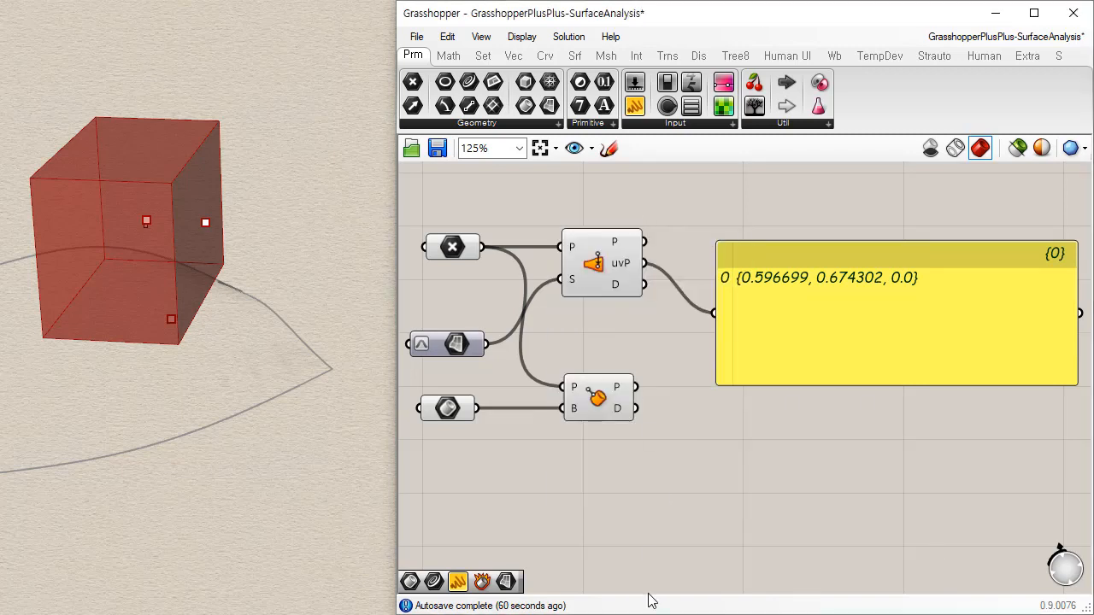
Add a Deconstruct Brep component below Brep Closest Point and wire the Brep parameter into its B input.
double_click(669, 506)
text(dec)
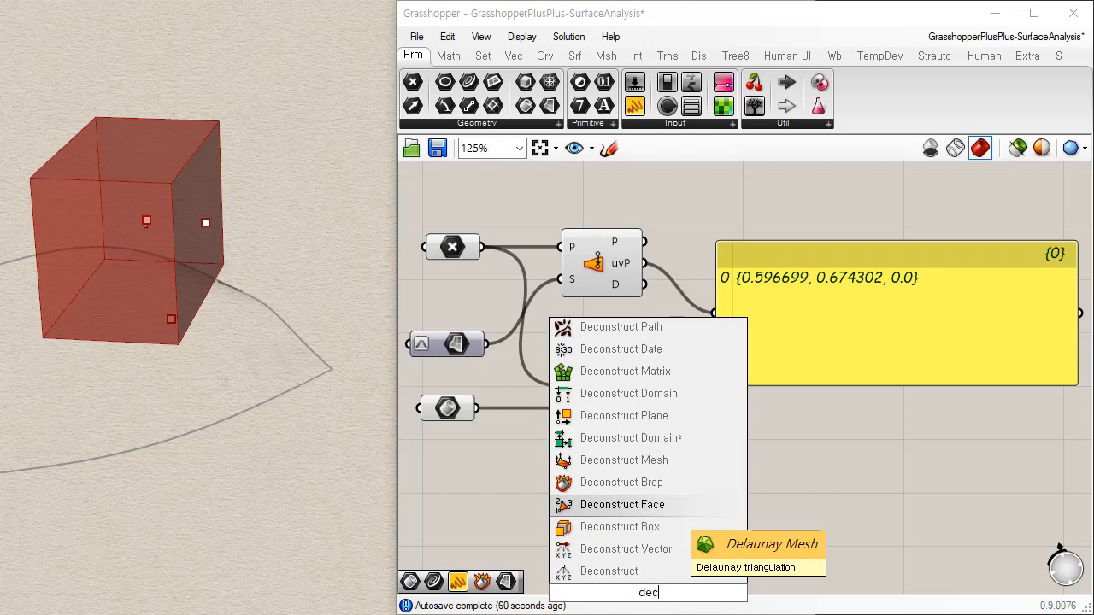
text(on)
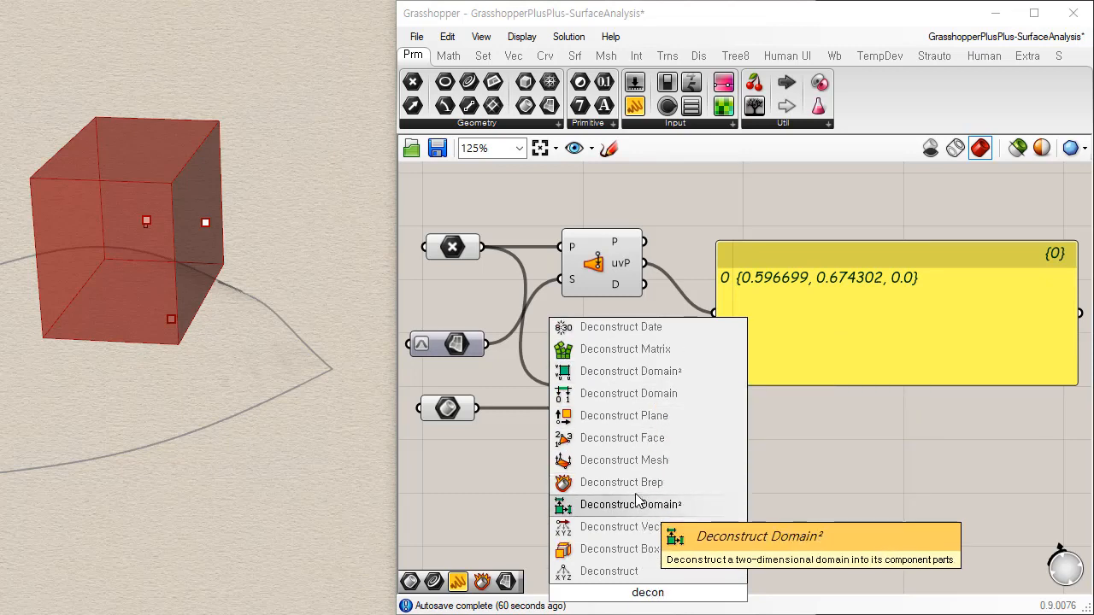
click(598, 482)
drag(647, 575, 607, 451)
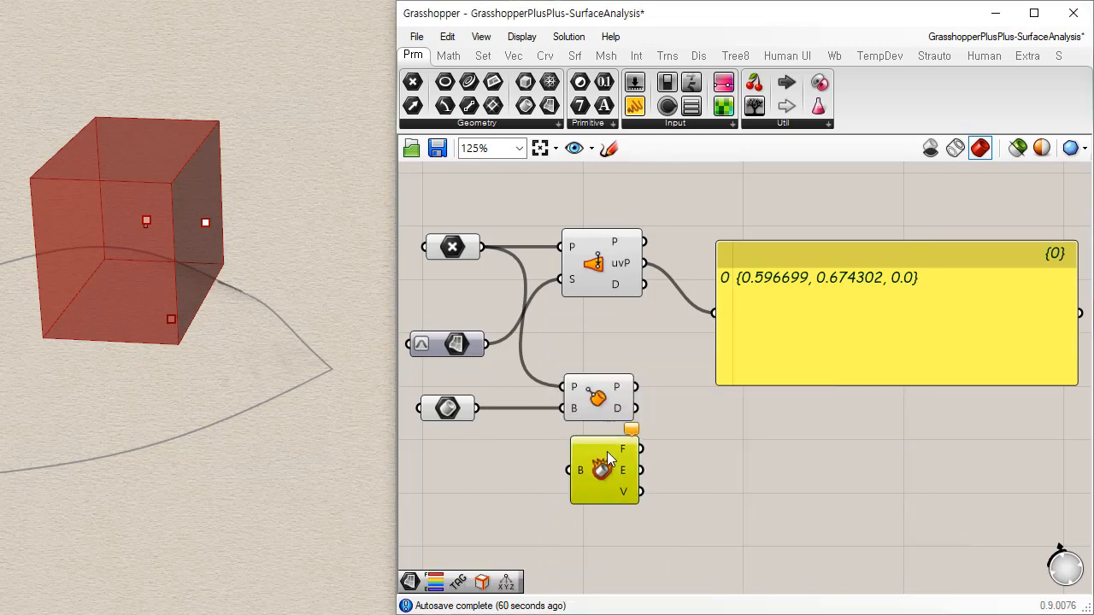
drag(476, 409, 565, 470)
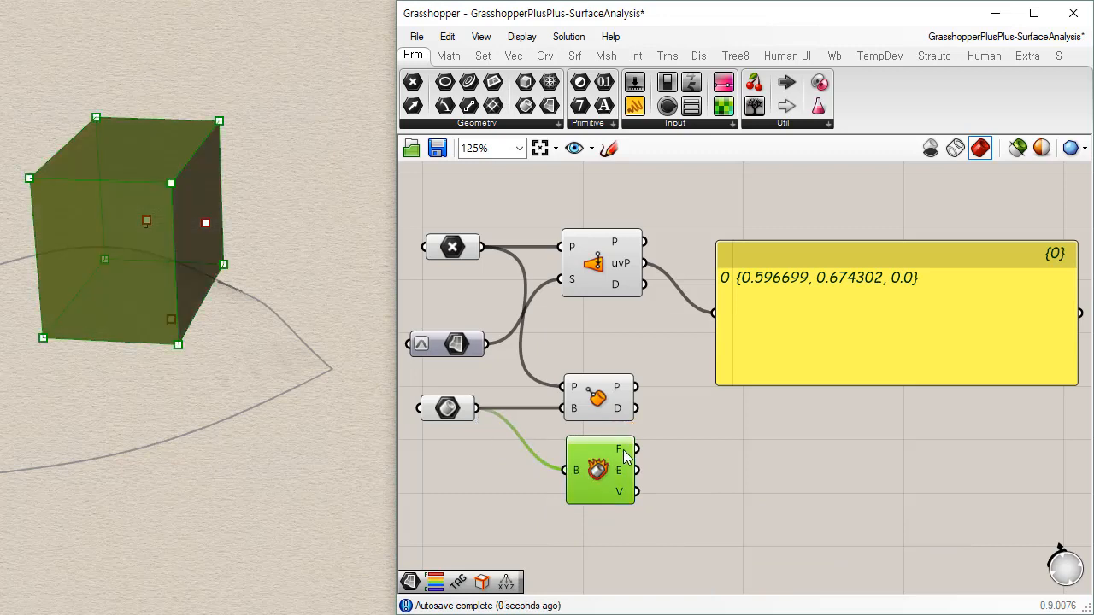
Turn off Deconstruct Brep's preview, shift it down, and replace Surface Closest Point's S input with its F output.
mouse_move(624, 457)
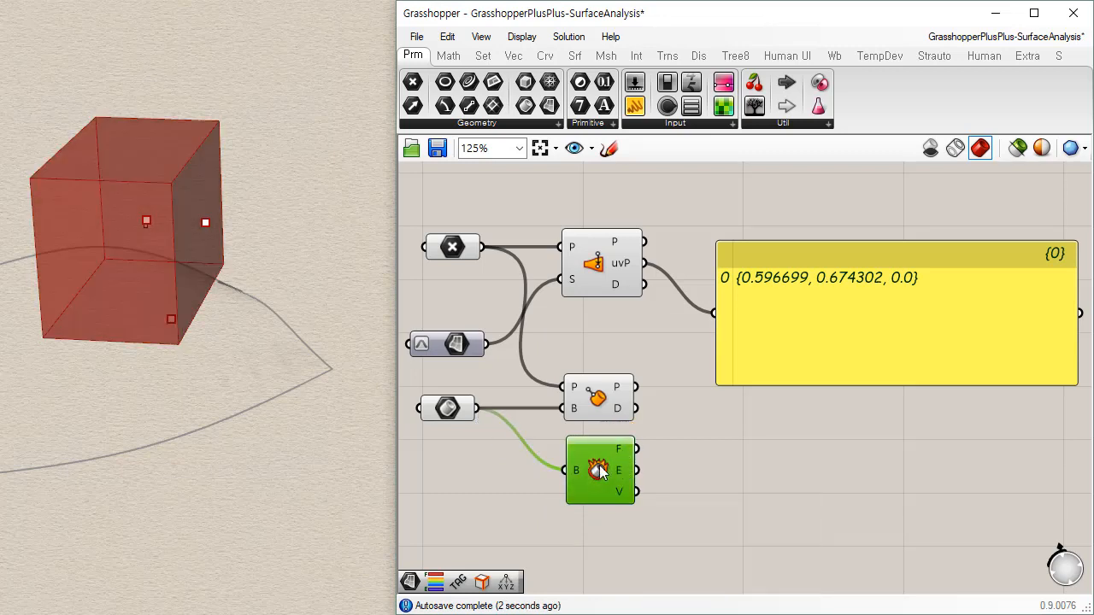
drag(624, 450, 564, 280)
click(725, 397)
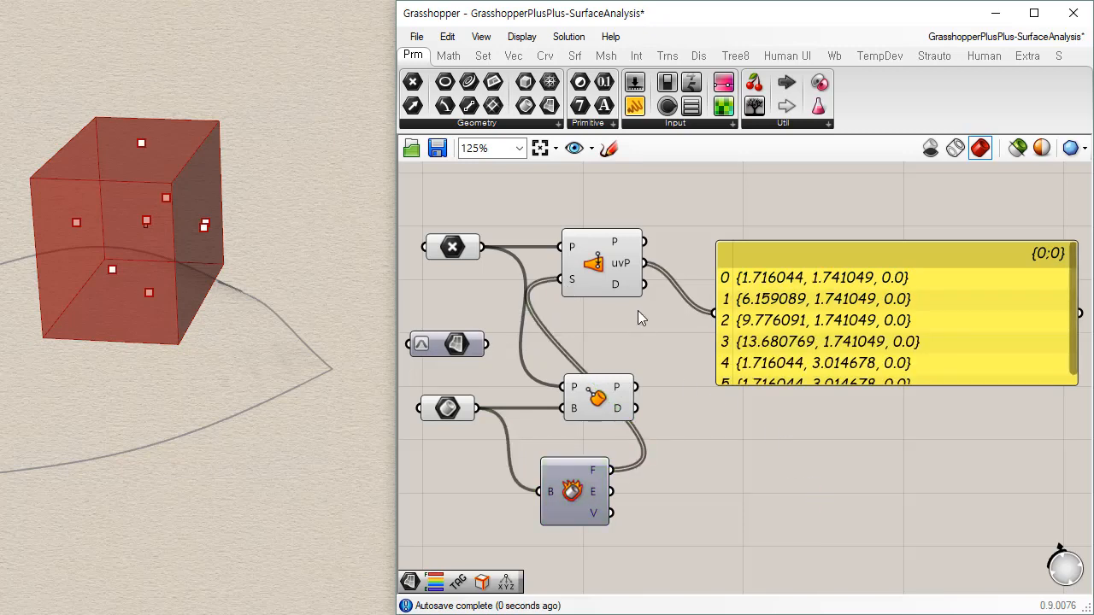
Compare both components' closest points on the box and enlarge the panel to show the full uvP list.
click(622, 271)
right_drag(192, 316, 248, 295)
click(598, 407)
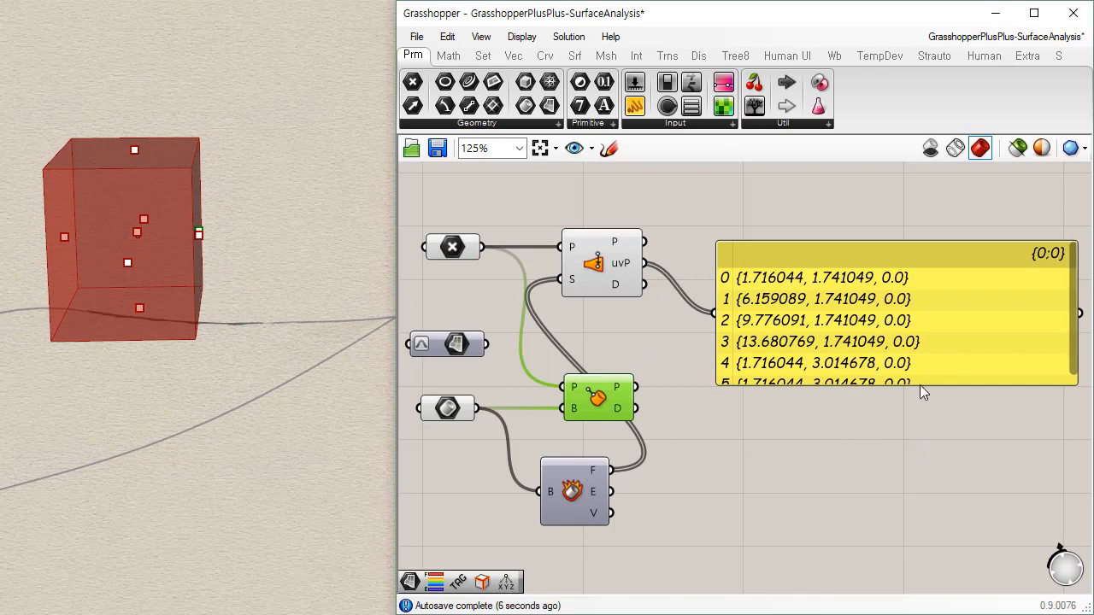
drag(920, 385, 923, 522)
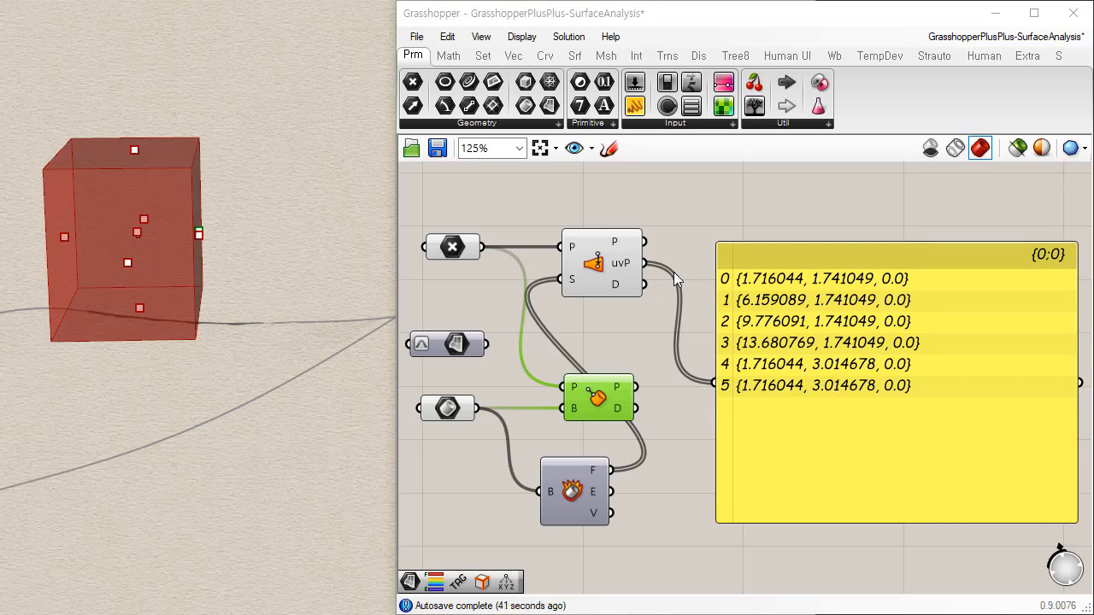
Reposition the panel, replace its uvP source with Surface Closest Point's P output, and inspect the closest points around the box.
drag(827, 387, 828, 342)
drag(658, 263, 646, 243)
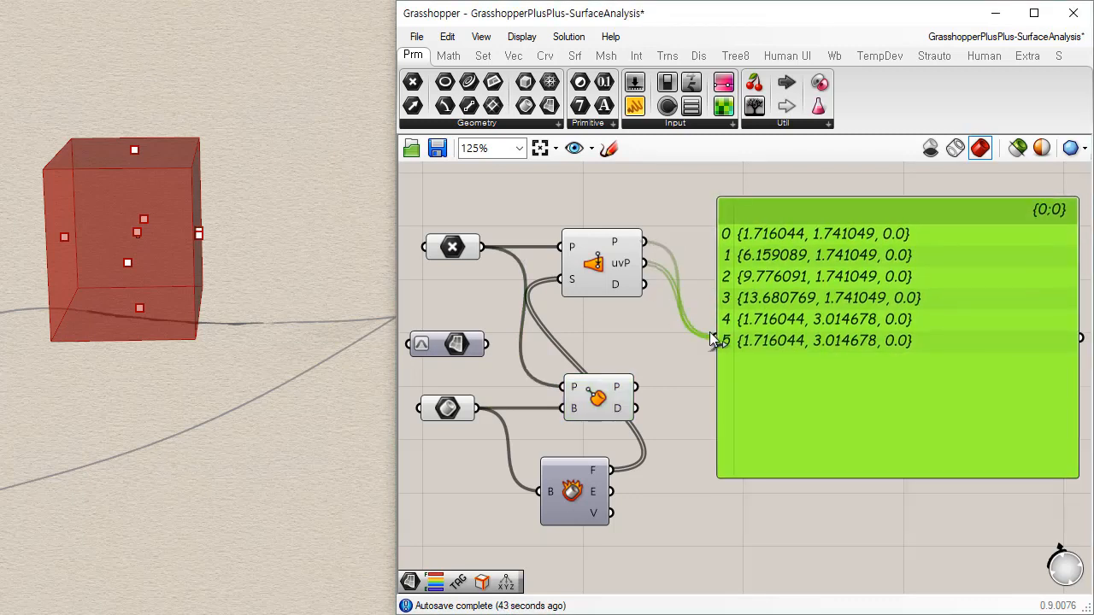
drag(808, 414, 821, 426)
click(690, 362)
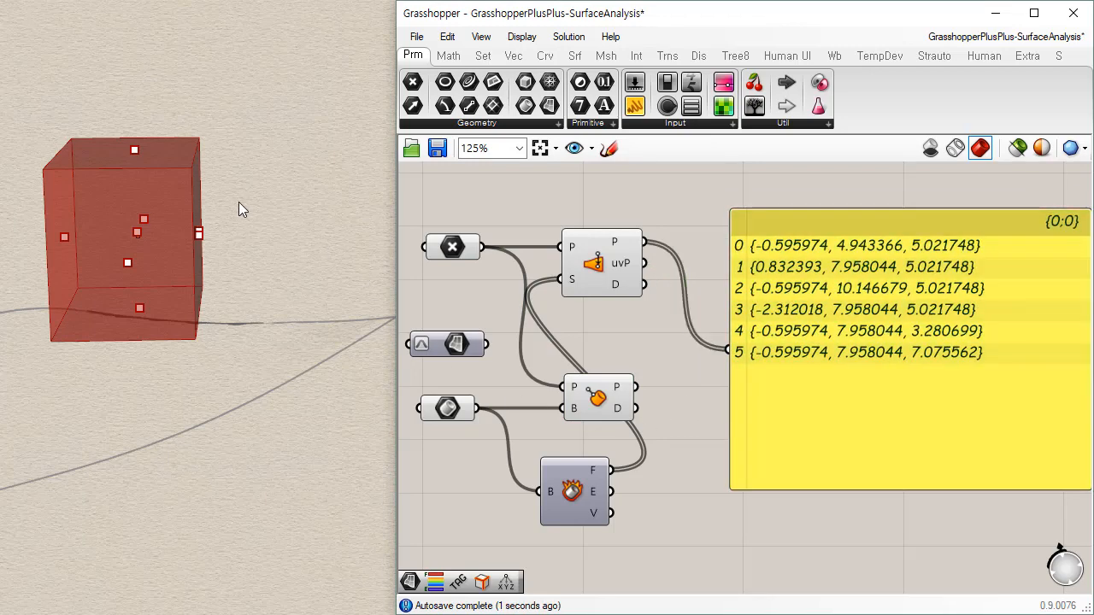
right_drag(154, 268, 232, 246)
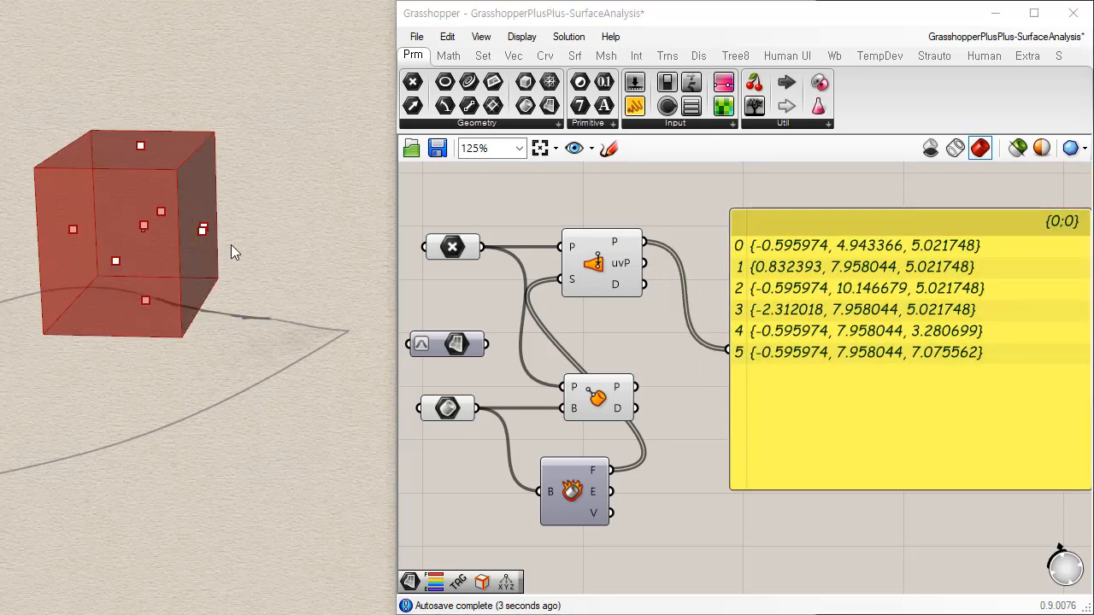
right_drag(218, 290, 182, 201)
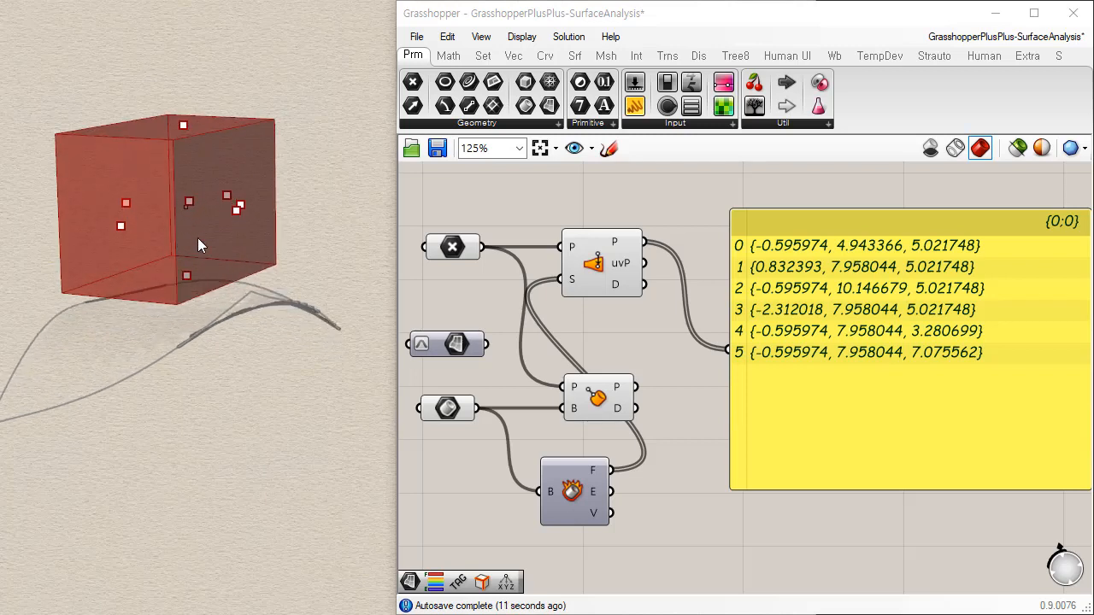
right_drag(197, 238, 264, 286)
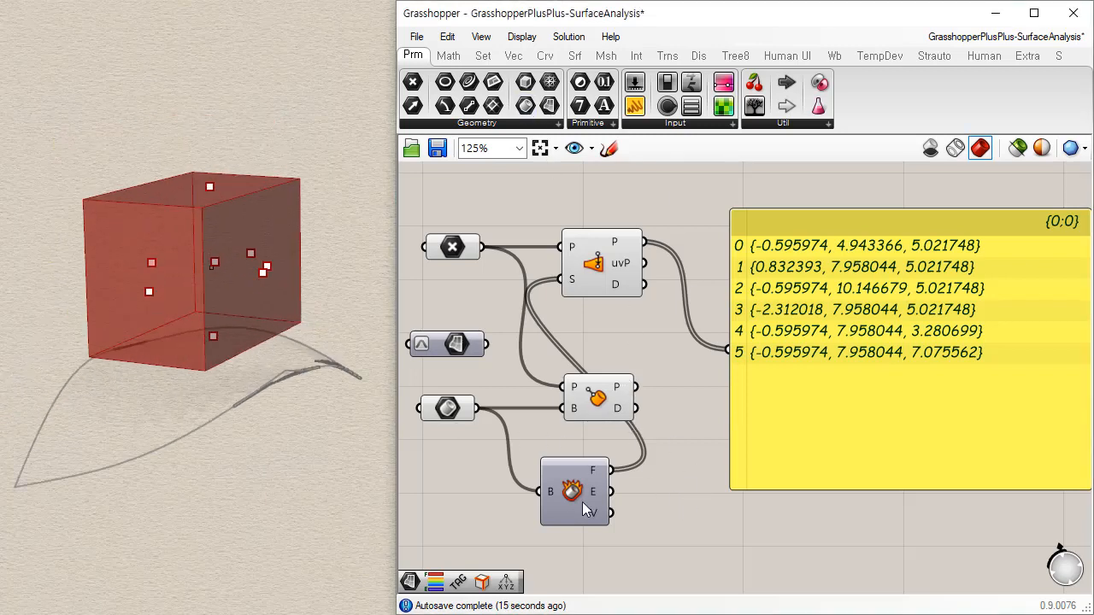
Shift Deconstruct Brep slightly aside and add Brep Closest Point's P output to the panel as a second source.
drag(582, 502, 603, 501)
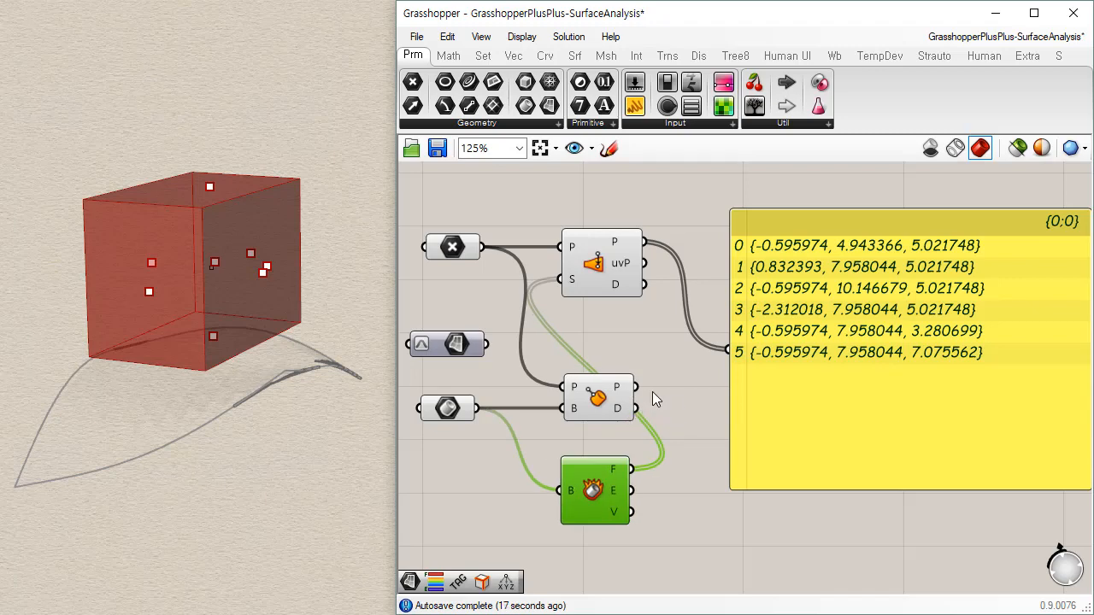
shift+drag(636, 387, 727, 350)
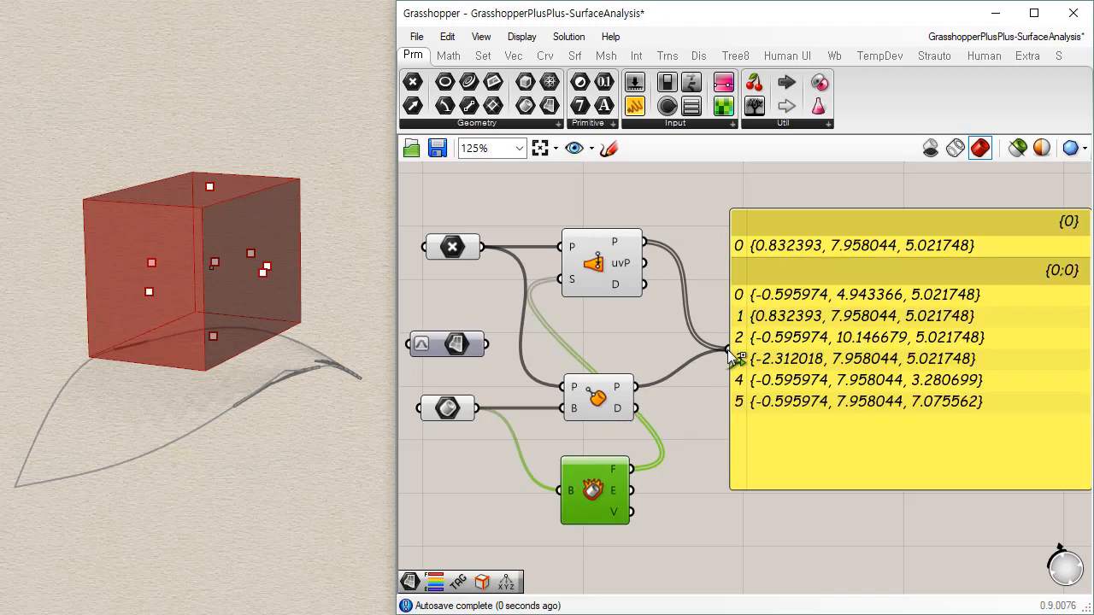
click(692, 446)
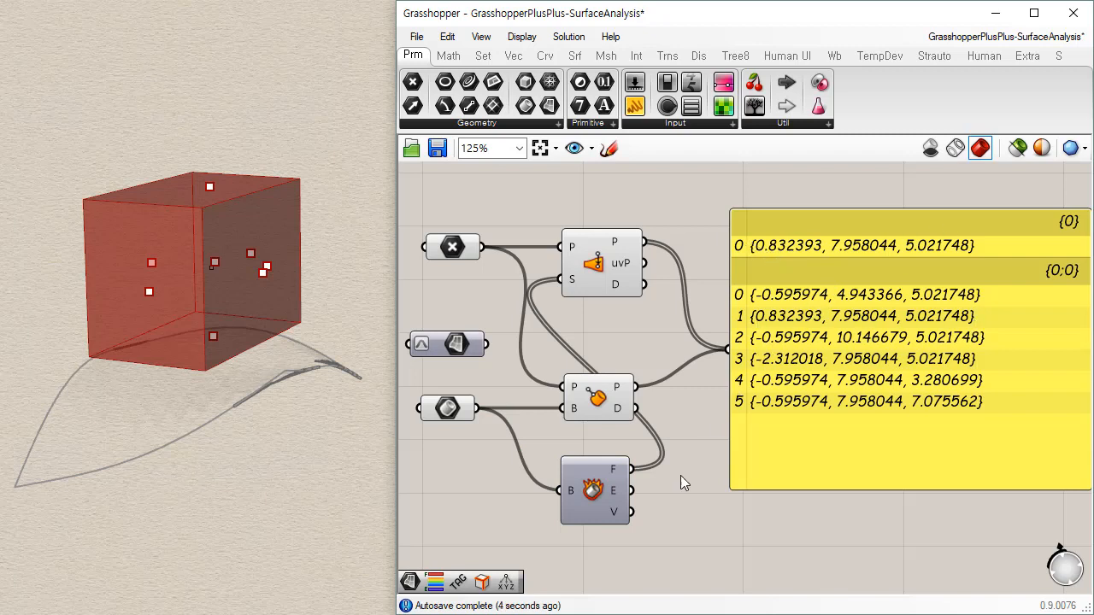
Highlight Surface Closest Point's results and the Brep parameter's box in turn to compare per-face and whole-box closest points.
right_drag(271, 214, 266, 237)
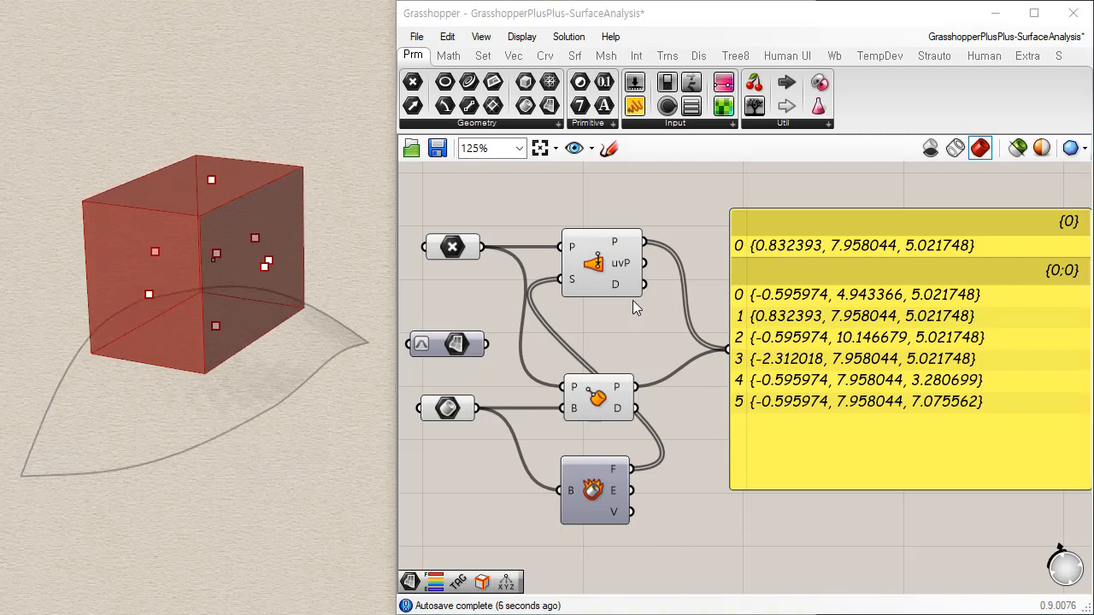
drag(644, 263, 691, 323)
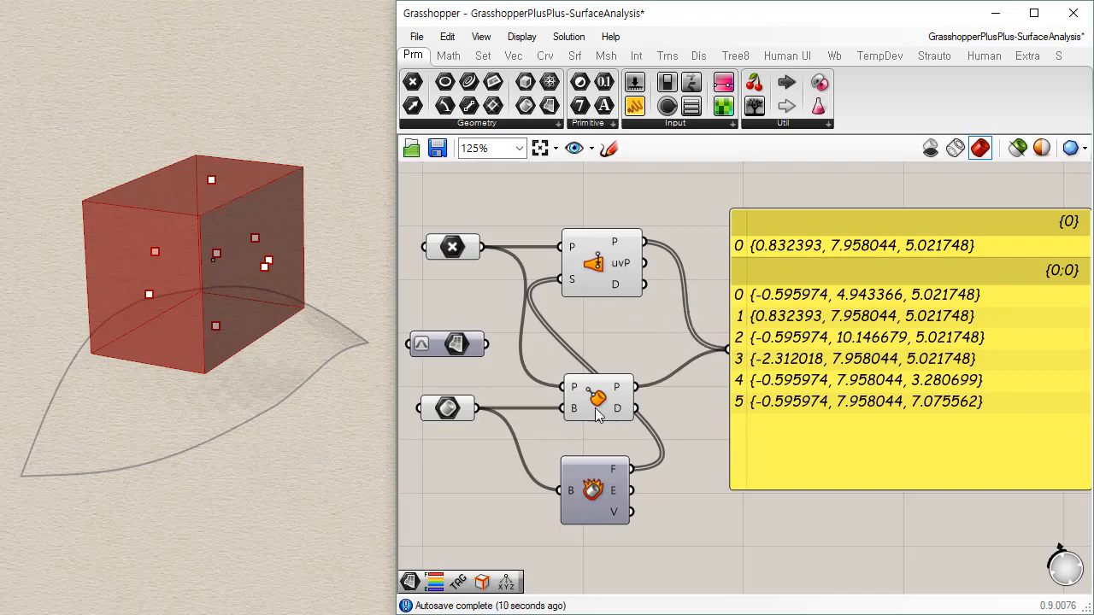
right_drag(489, 318, 516, 292)
click(641, 242)
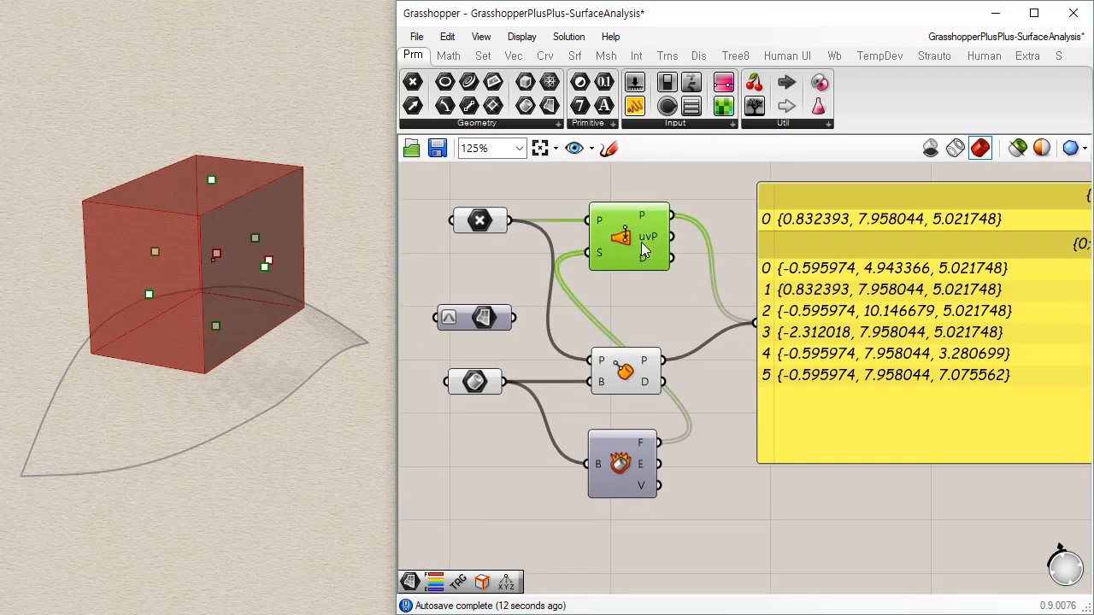
mouse_move(641, 242)
mouse_move(482, 383)
mouse_down()
mouse_move(488, 376)
mouse_move(490, 384)
mouse_up()
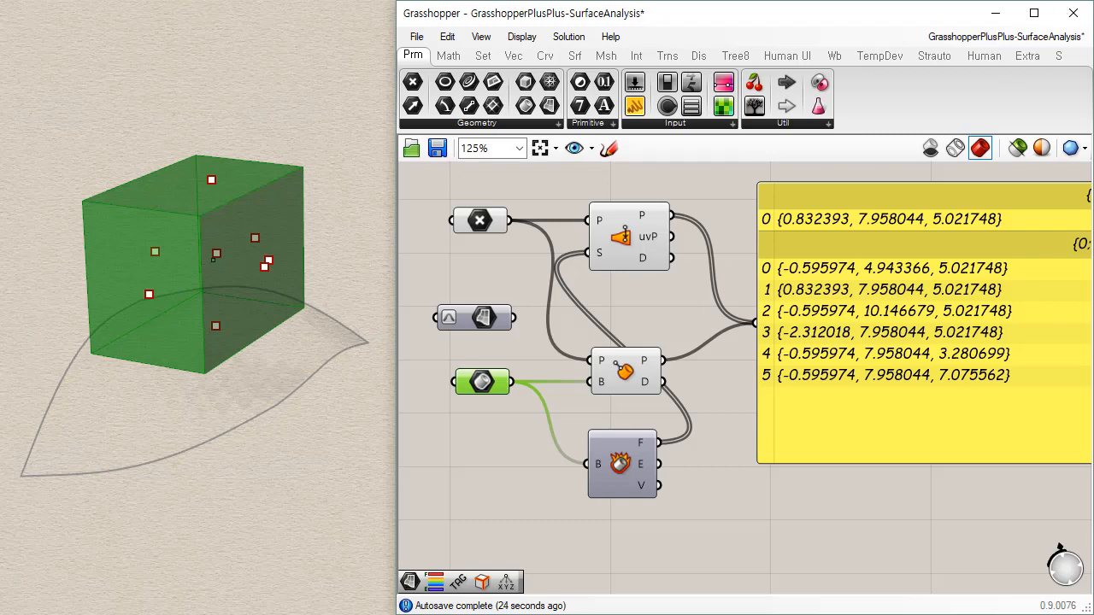
Browse the full list of surface analysis components for the next one to demonstrate.
click(572, 58)
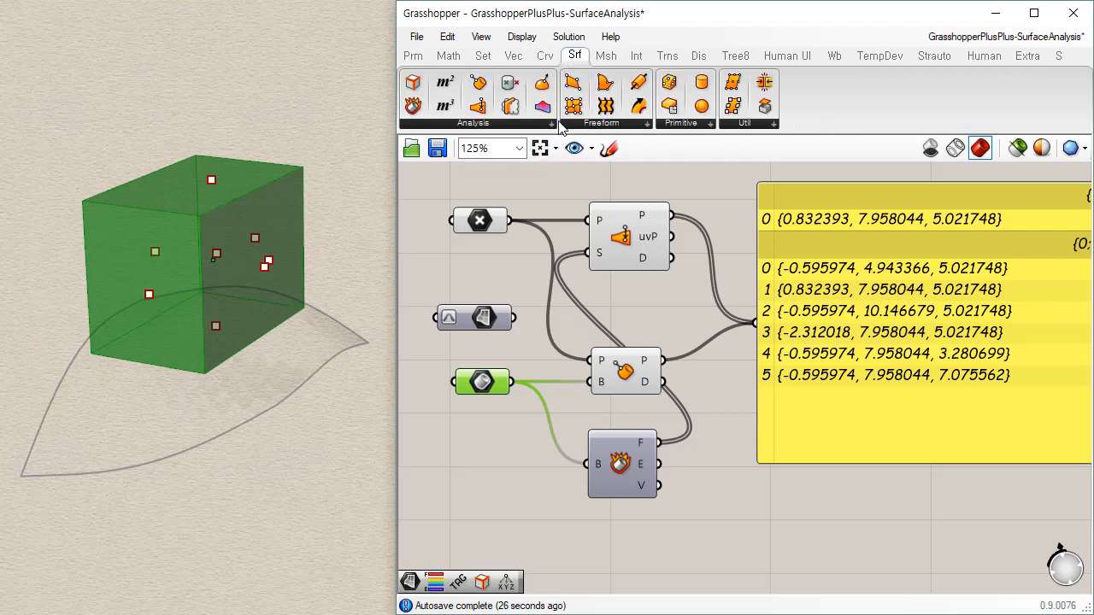
click(552, 125)
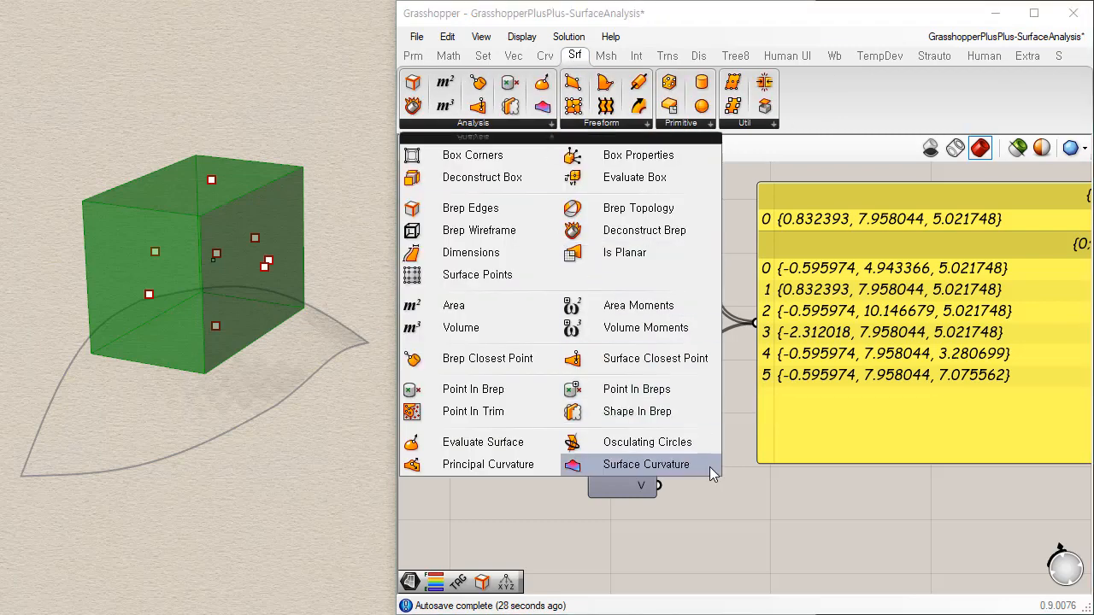